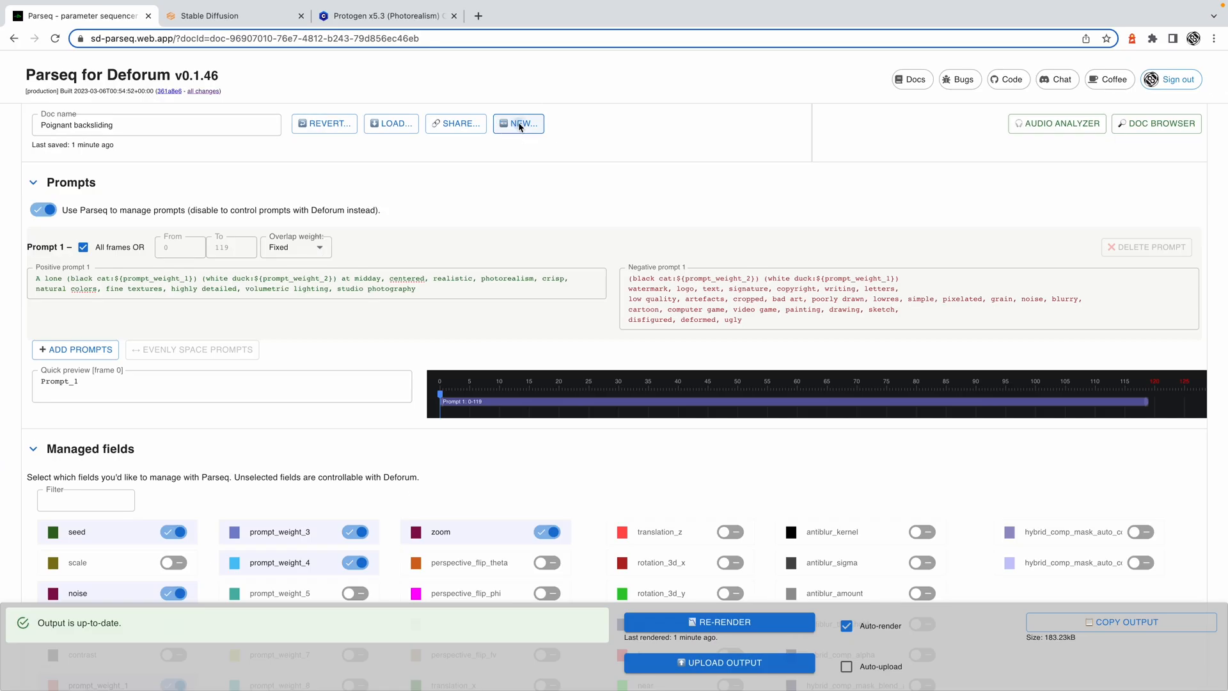
- Create a new Parseq document from the Blank template
click(520, 127)
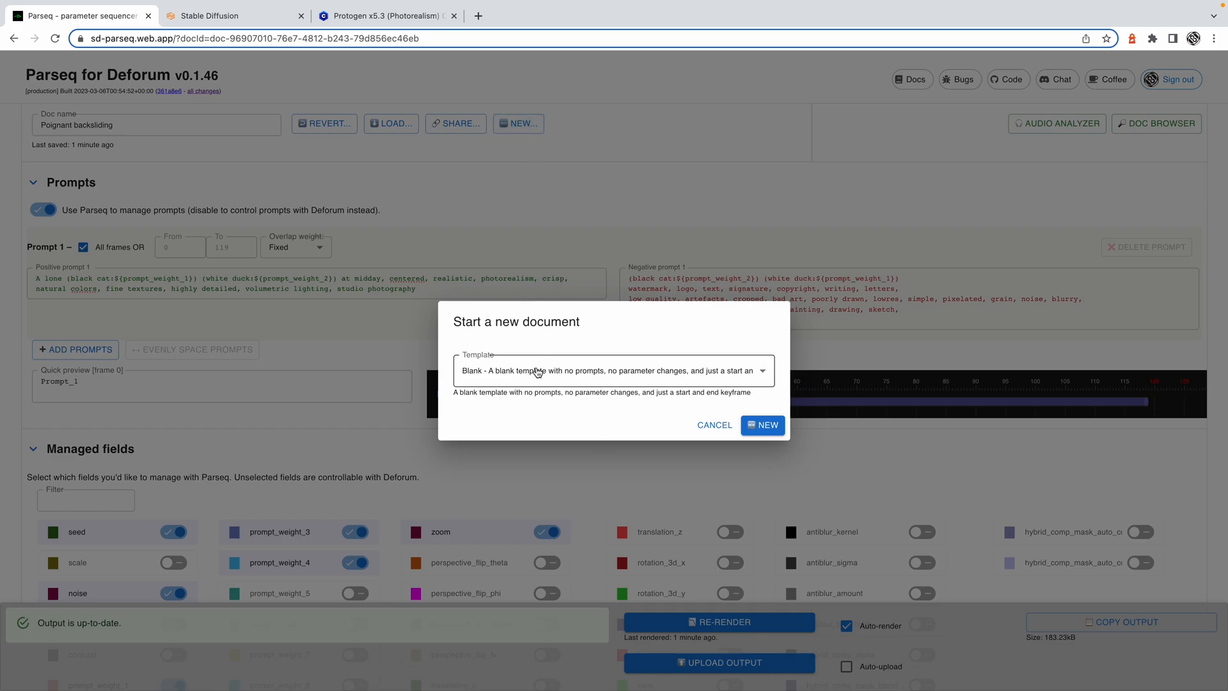
click(610, 371)
click(611, 371)
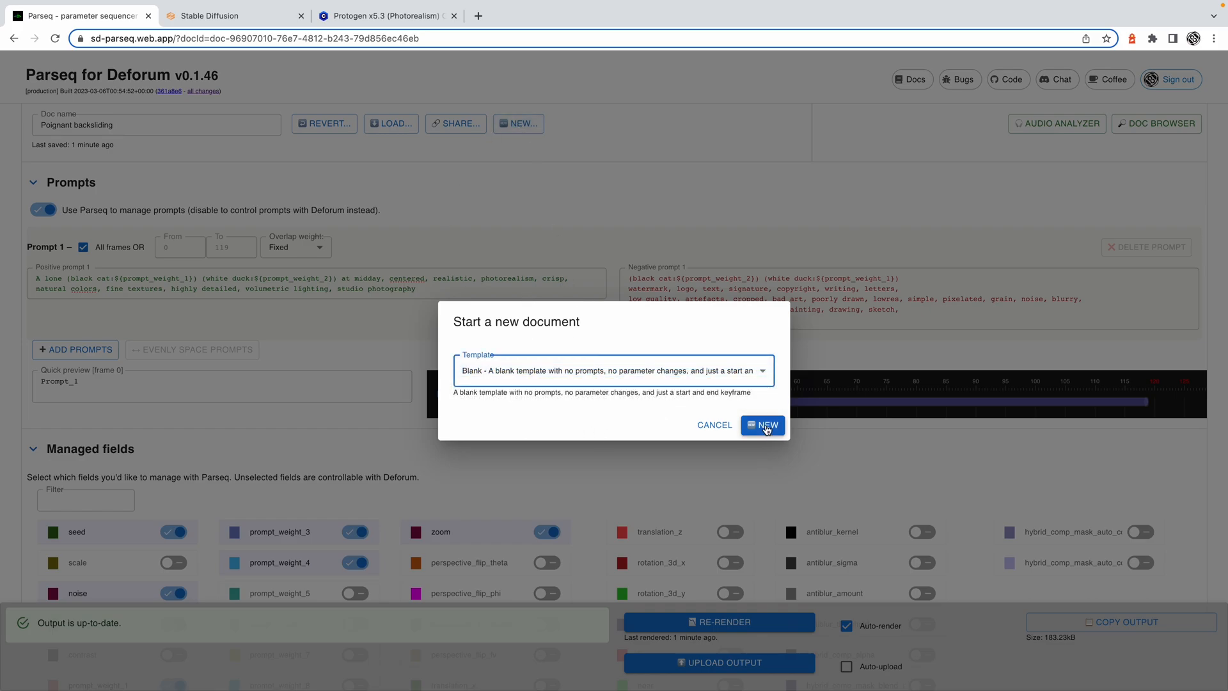
click(766, 427)
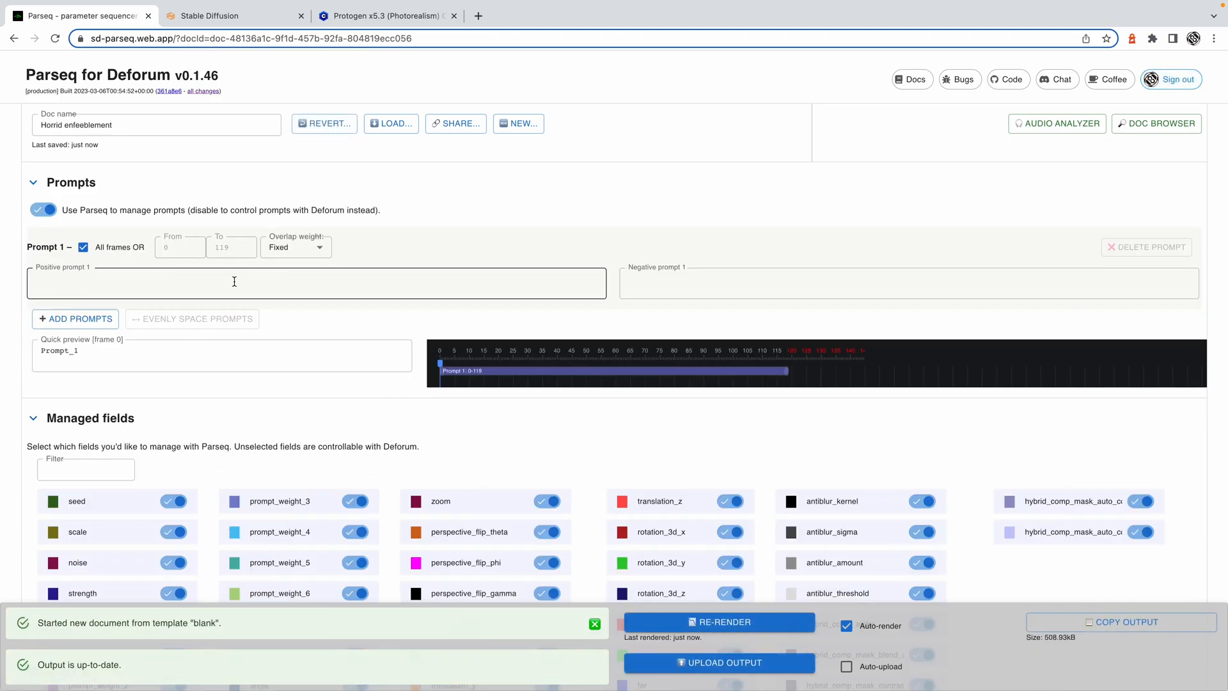
- Examine the start and end keyframes in the grid, the seed value, its interpolation formula and the plotted seed curve
scroll(234, 282, down, 10)
click(90, 204)
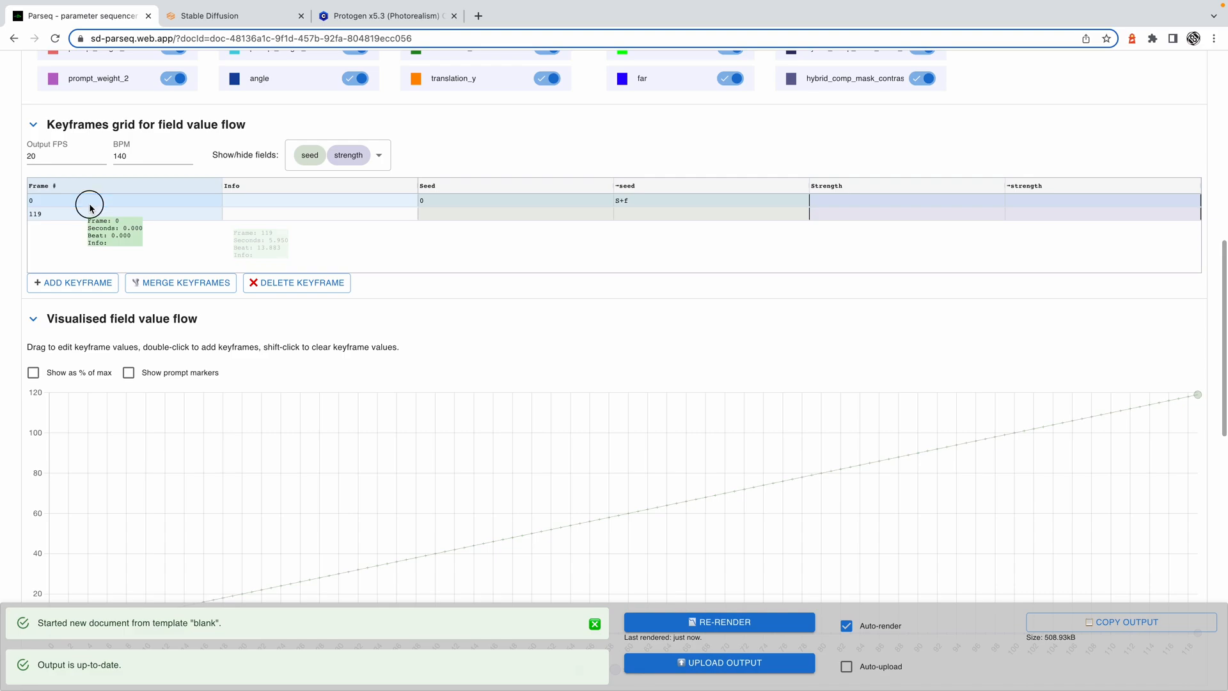
click(55, 217)
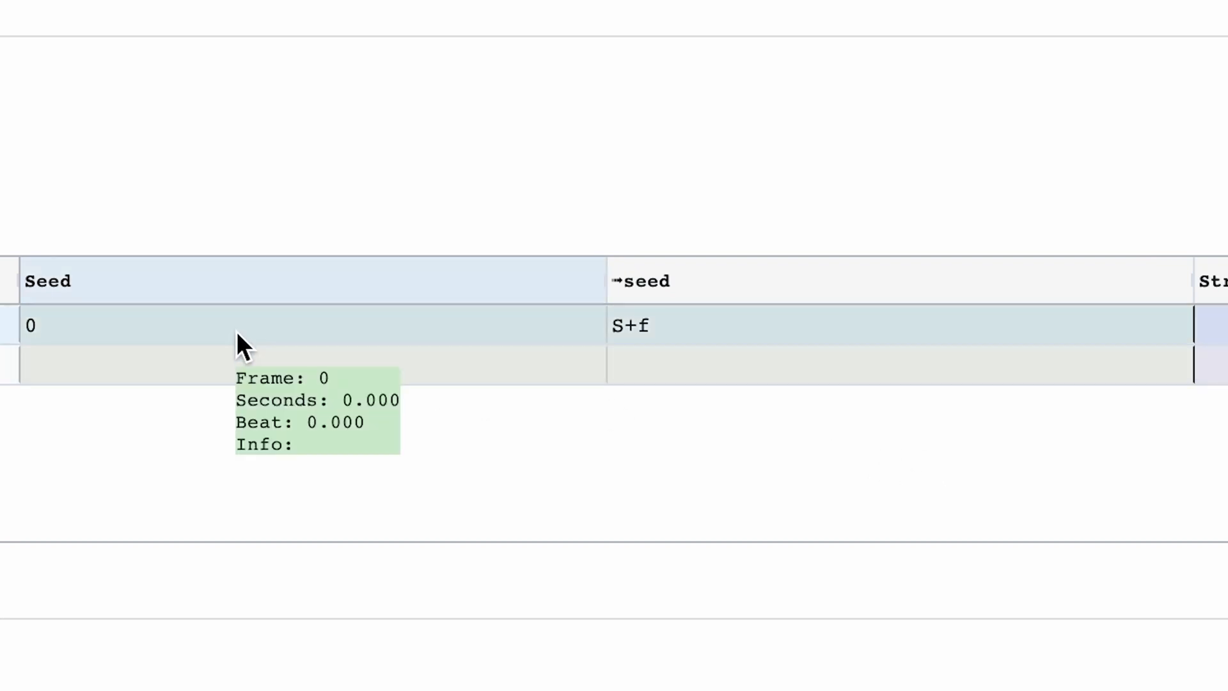
click(237, 331)
click(665, 332)
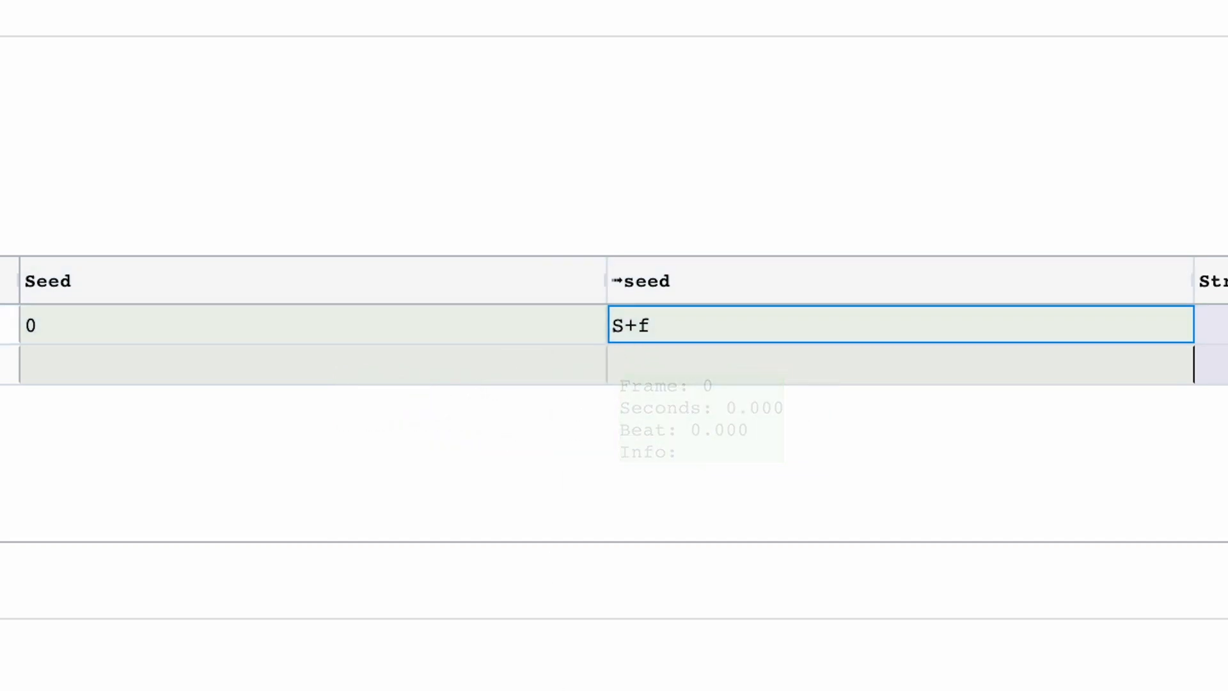
double_click(629, 334)
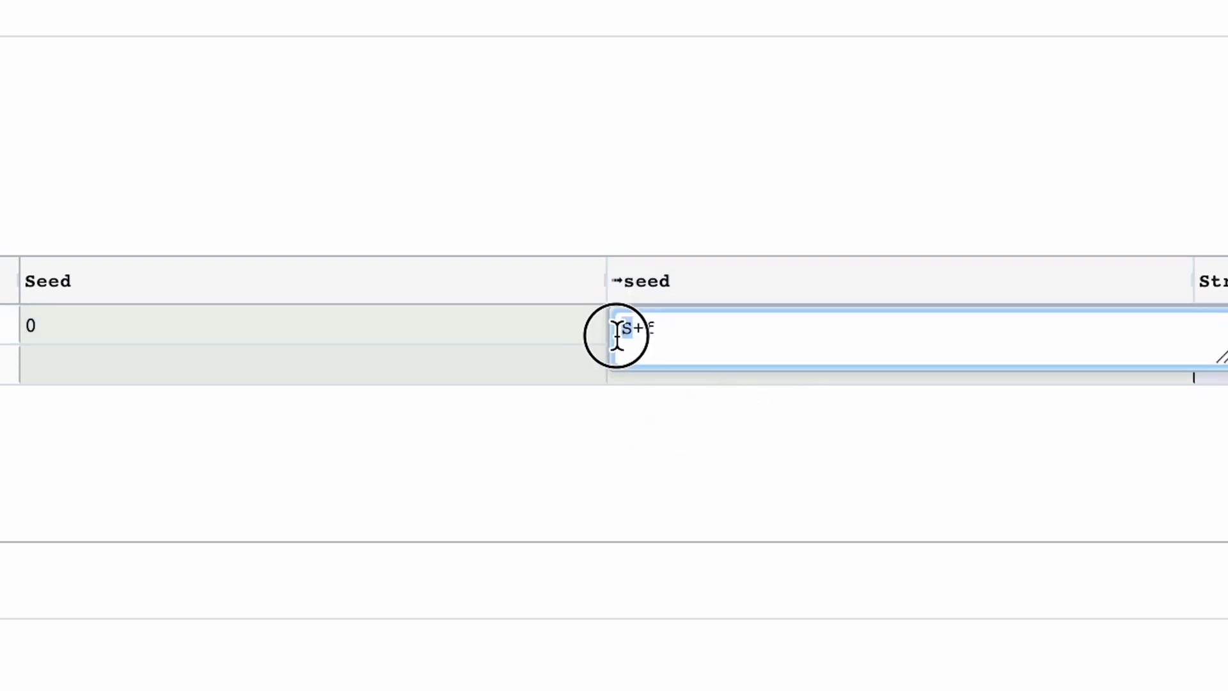
click(302, 314)
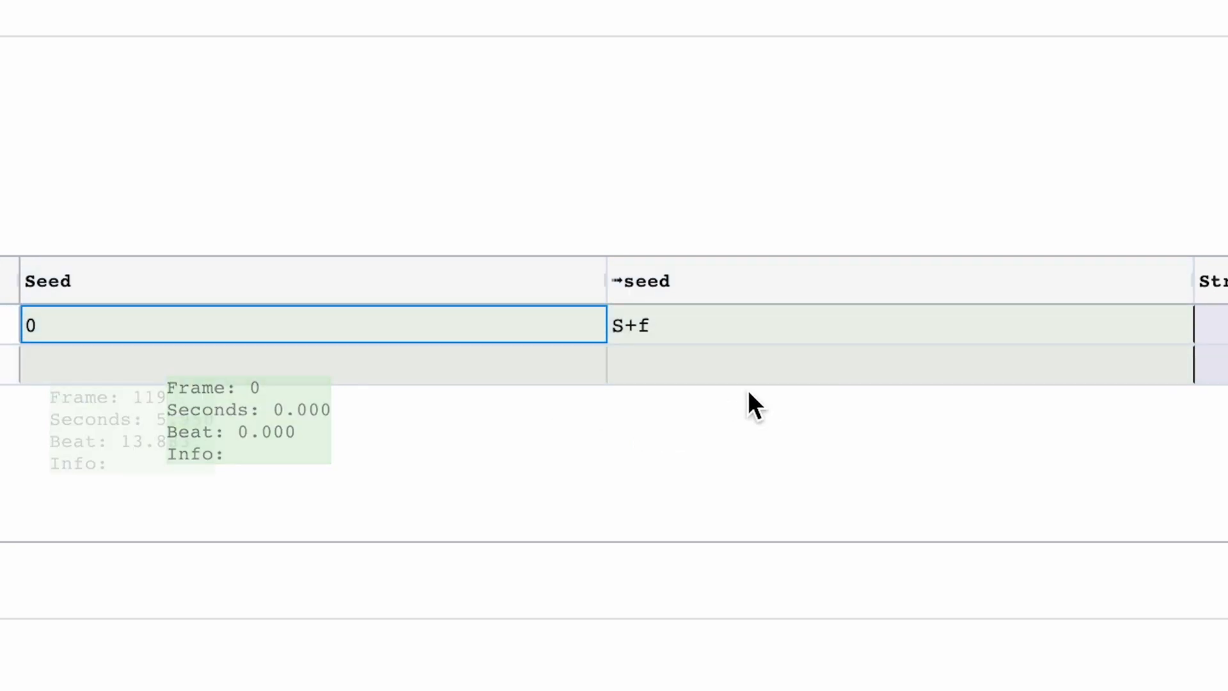
click(631, 329)
scroll(519, 429, down, 2)
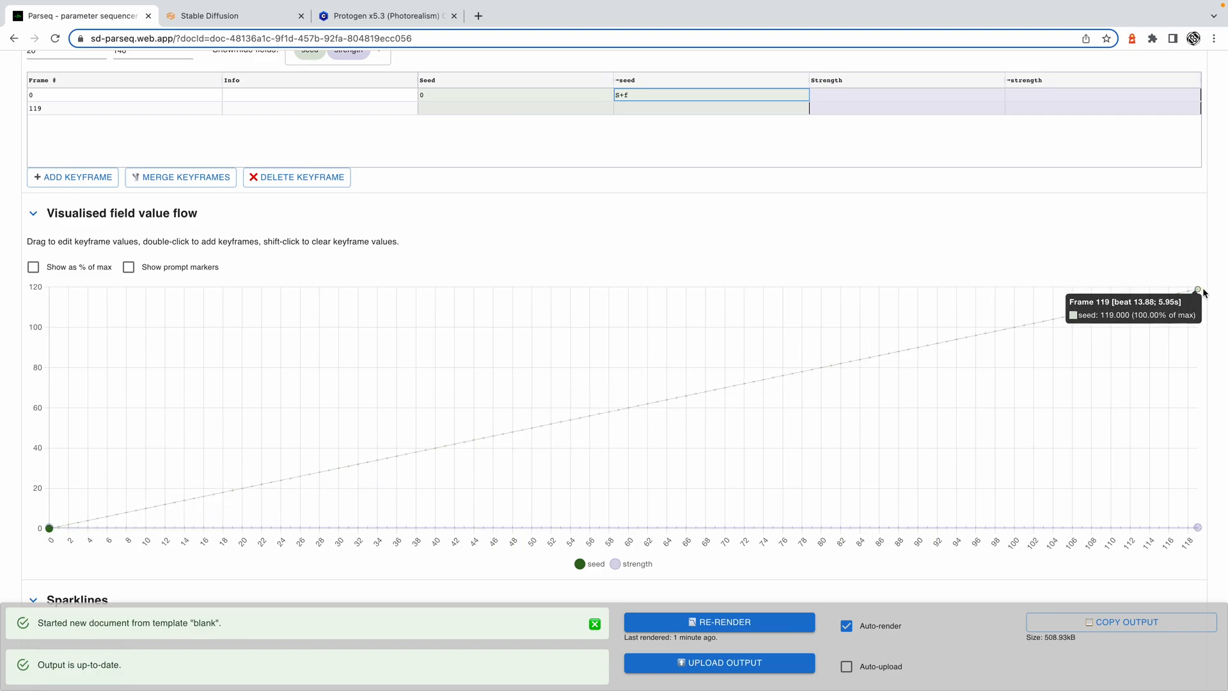
- Set the seed value at frame 0 to 20 in the keyframes grid
scroll(547, 278, up, 2)
click(462, 246)
text(20)
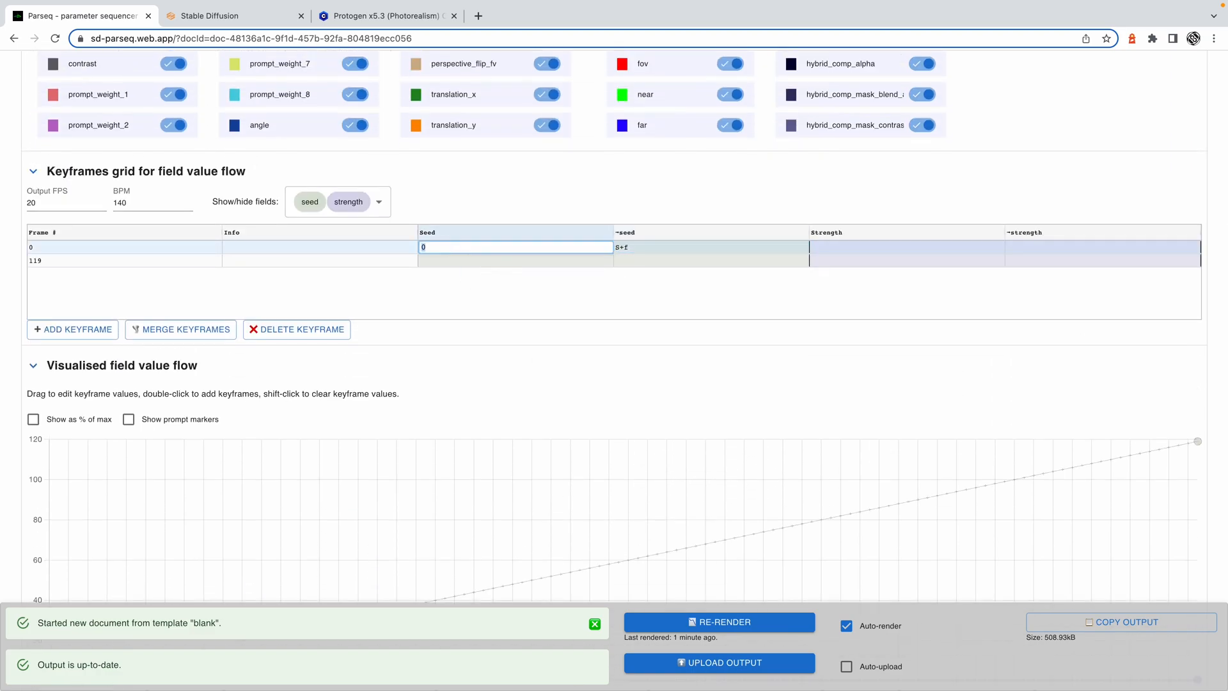
key(Return)
scroll(405, 396, down, 2)
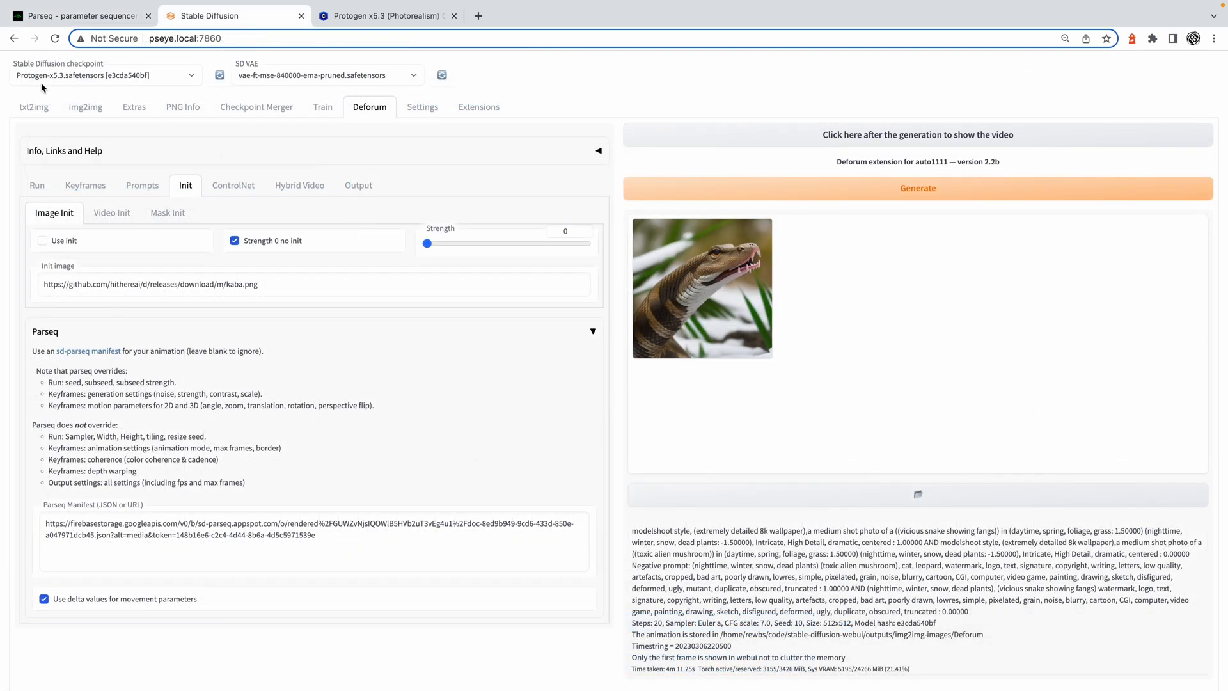
- Open txt2img in Stable Diffusion, and copy the realism prompt template from the Protogen x5.3 page on Civitai
click(34, 107)
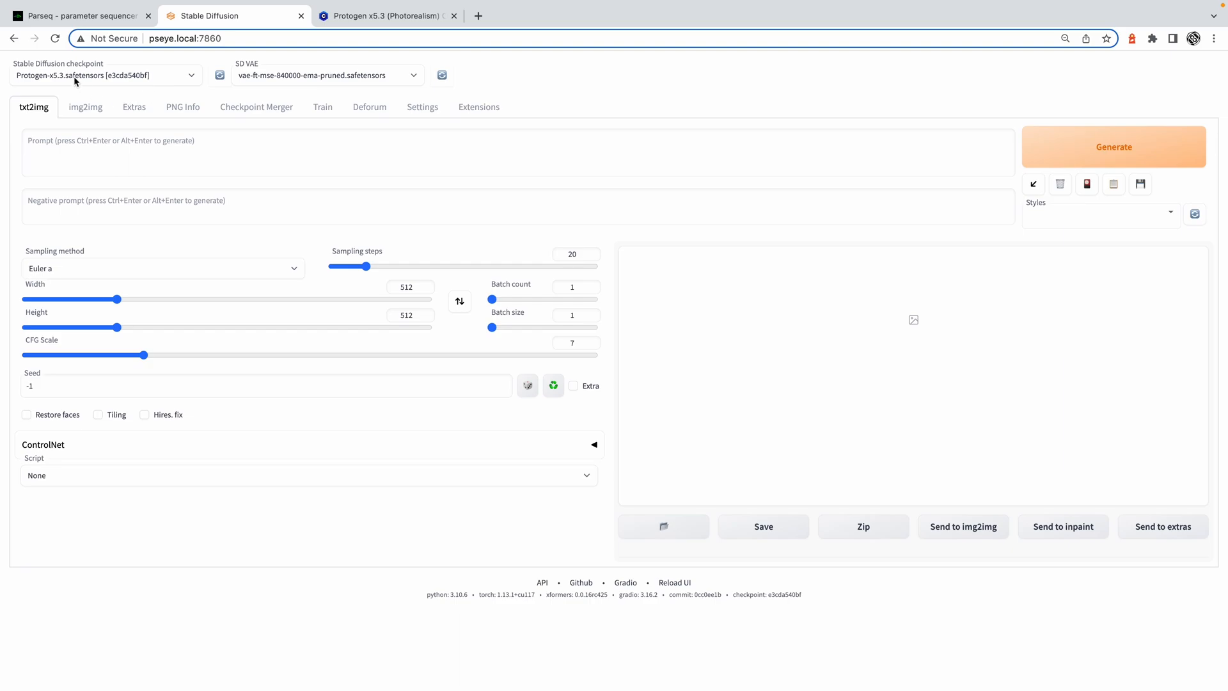
click(377, 18)
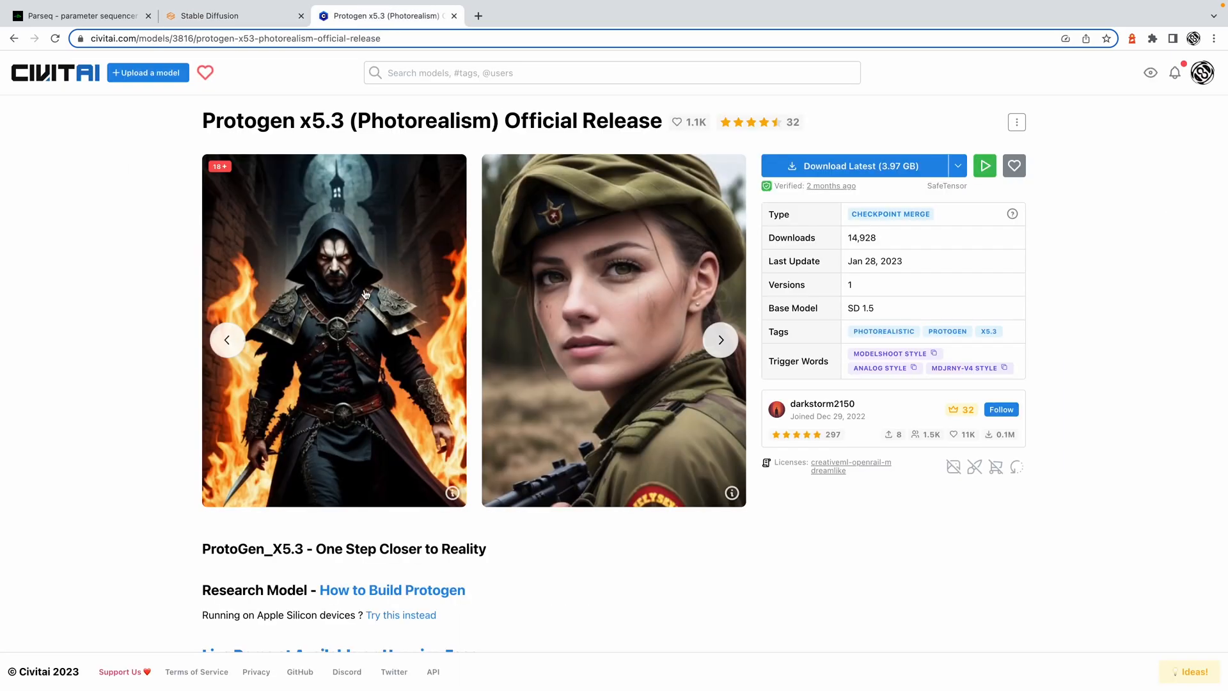
scroll(366, 294, down, 3)
scroll(365, 294, down, 3)
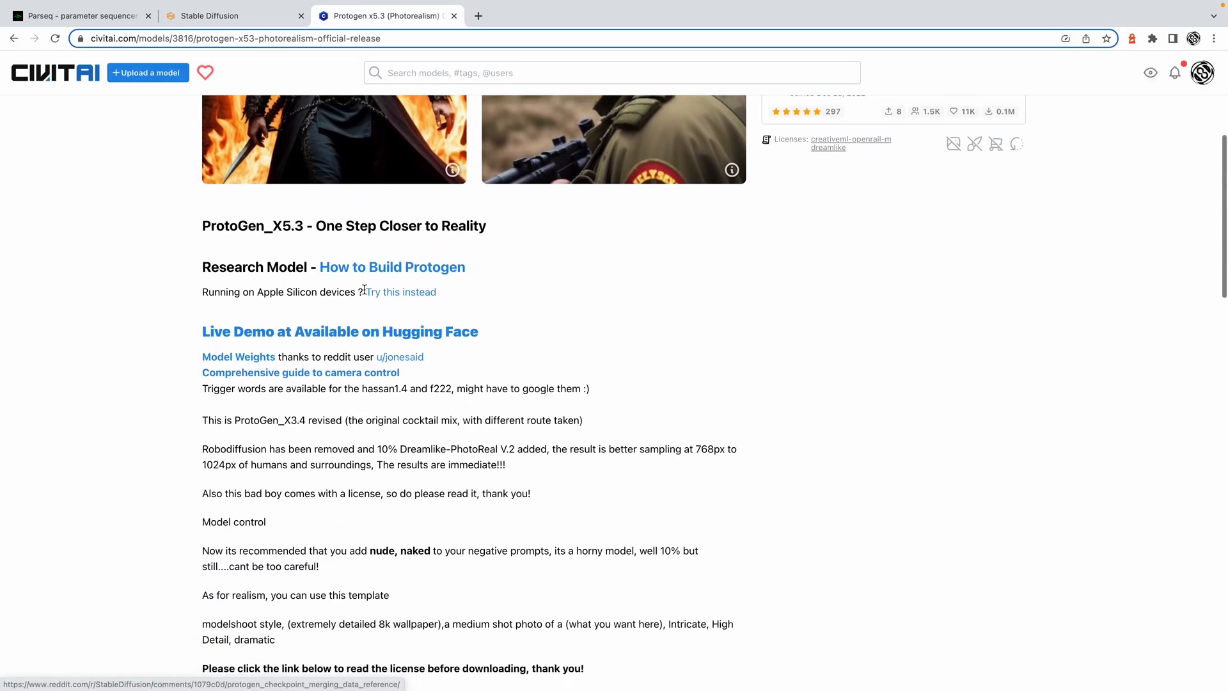
drag(276, 617, 195, 602)
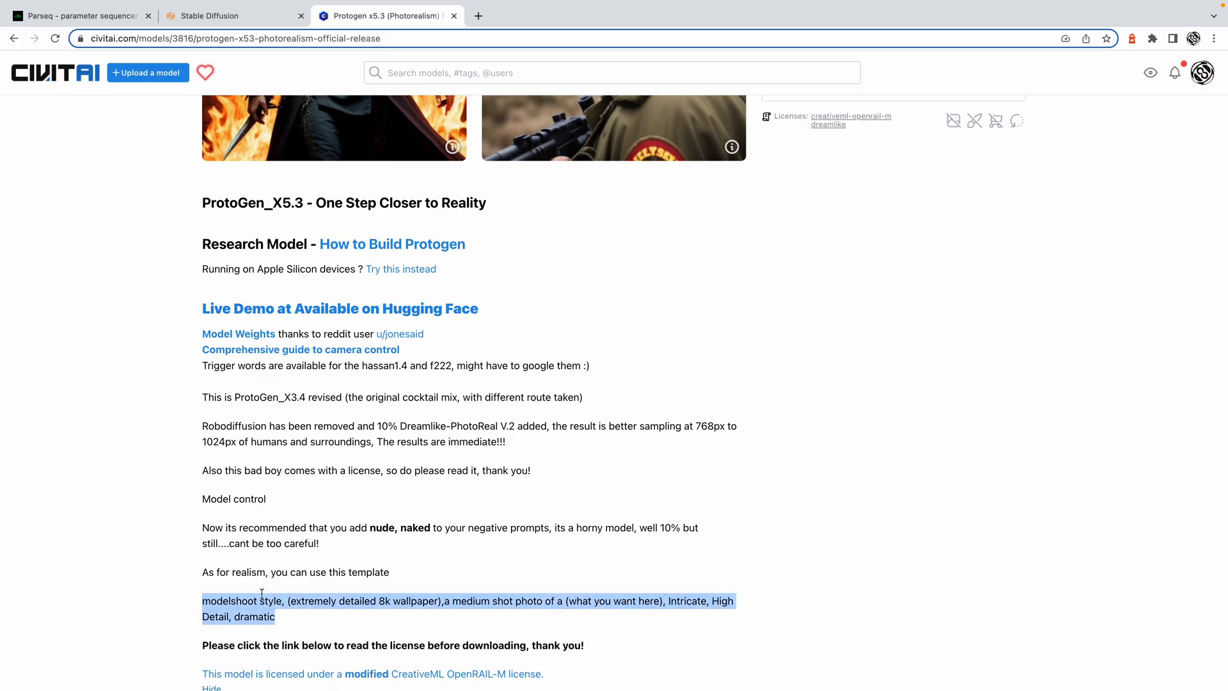
- Paste the copied template as the txt2img prompt in Stable Diffusion, replacing the placeholder "what you want here" with "cat"
click(210, 15)
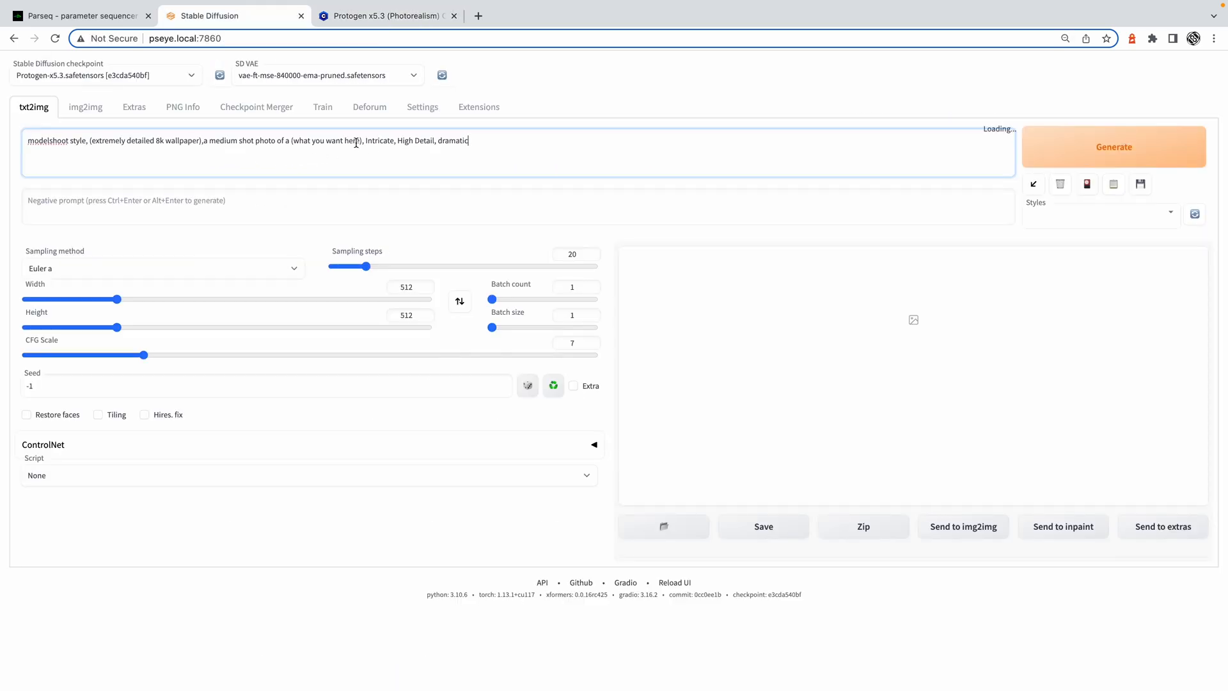
drag(359, 140, 295, 141)
text(cat)
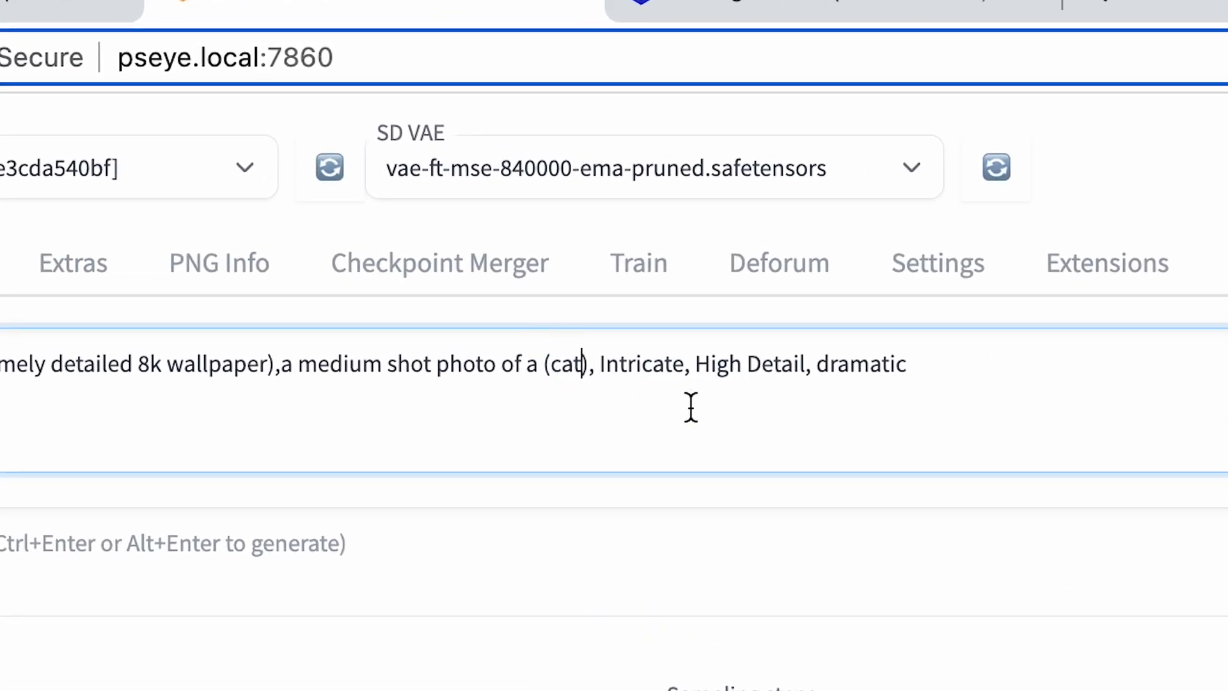
- Enter the negative prompt running from "watermark, logo, text, signature" to "deformed, ugly, duplicate" and generate the cat image
click(799, 586)
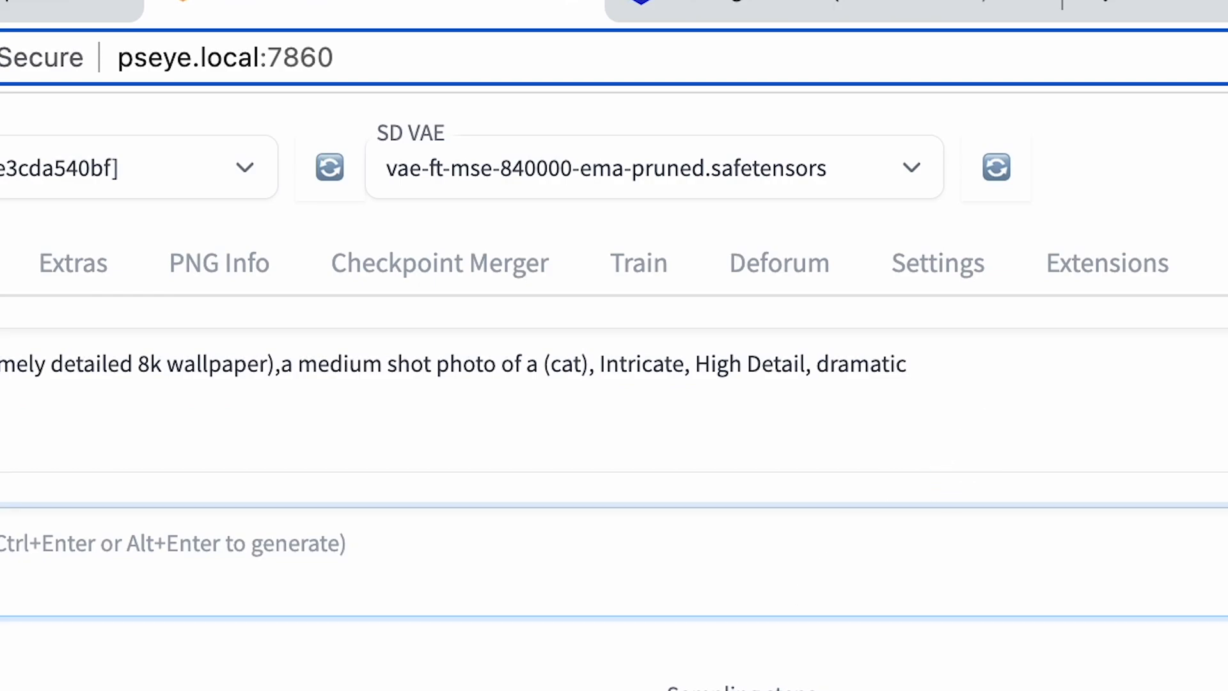
text(watermark, logo, text, signature, copyright, writing, letters, low quality, artefacts, cropped, bad art, poorly drawn, lowres, simple, pixelated, grain, noise, blurry, cartoon, CGI, computer, video game, painting, drawing, sketch, disfigured, deformed, ugly, duplicate,)
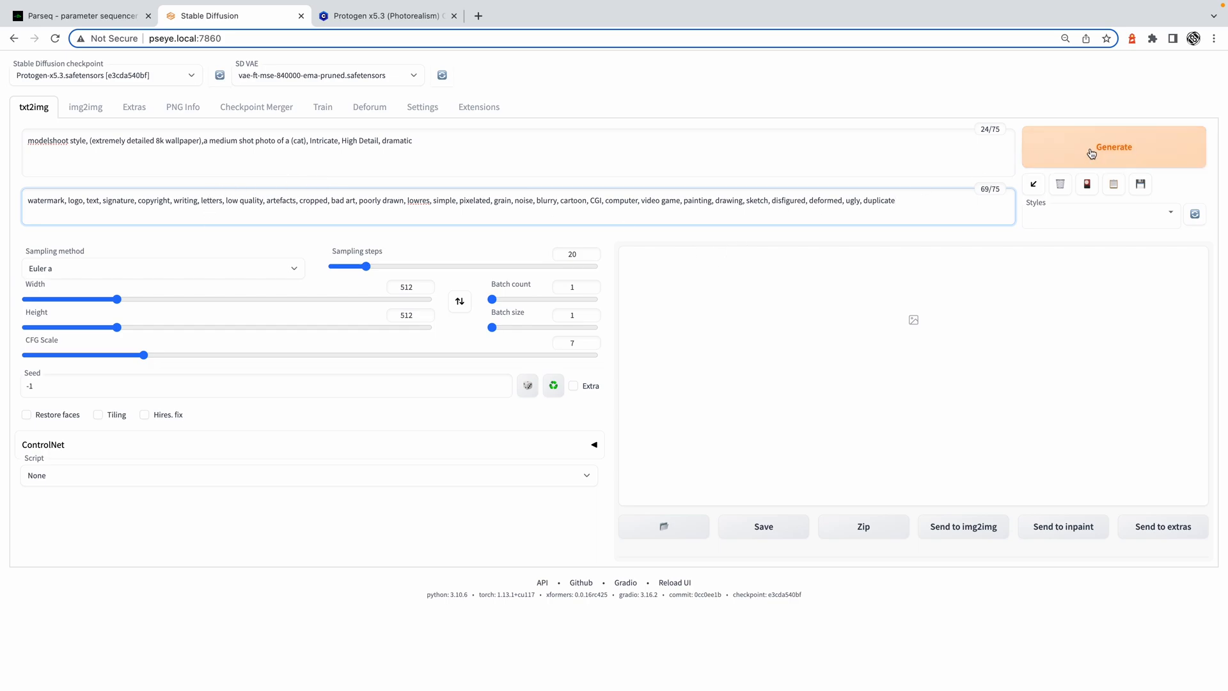
click(1112, 149)
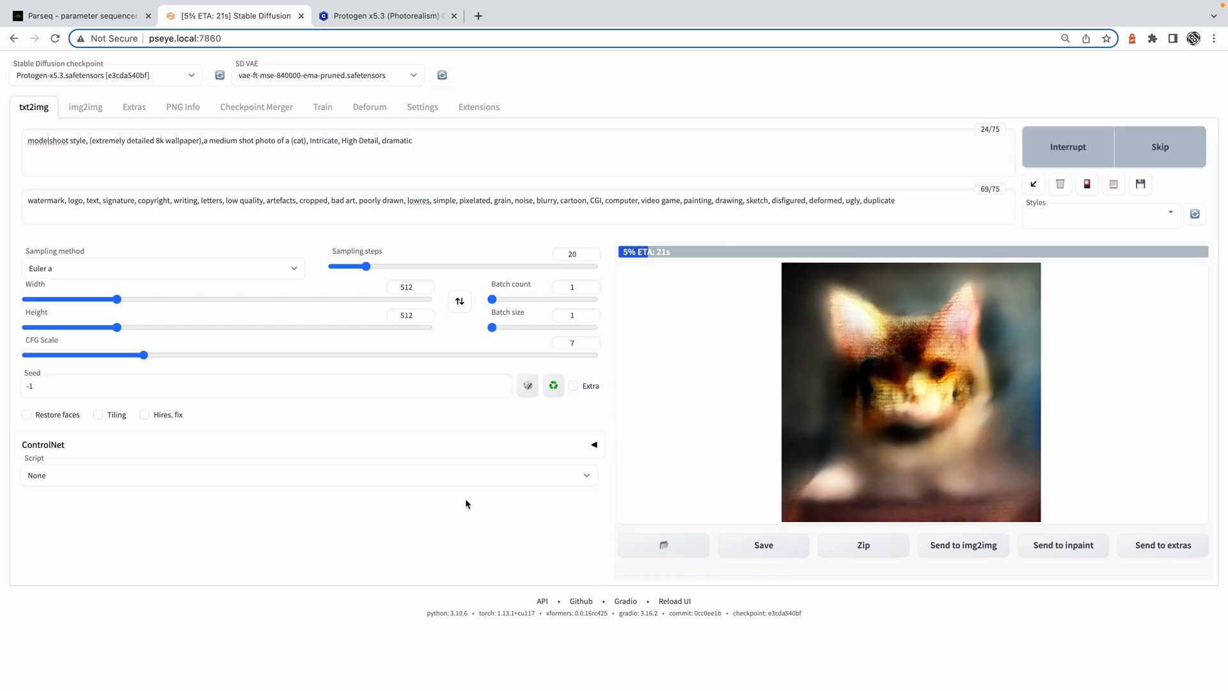
- Set the seed to 0 and generate the cat image again
click(54, 387)
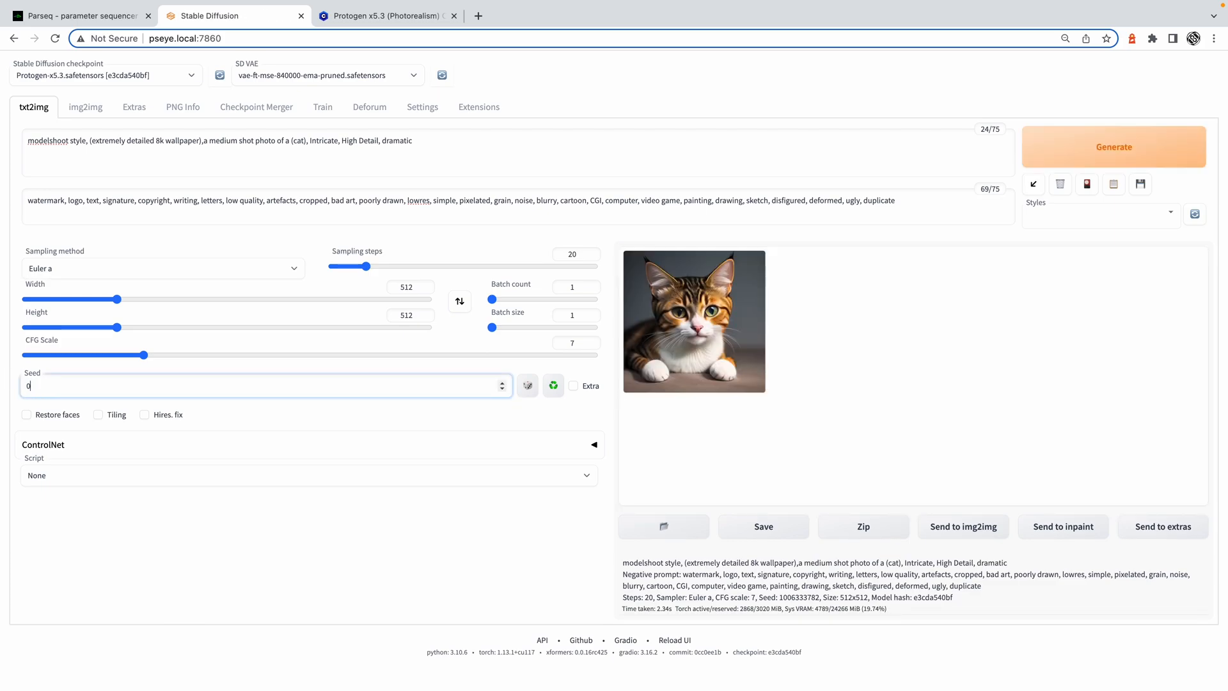
click(1055, 158)
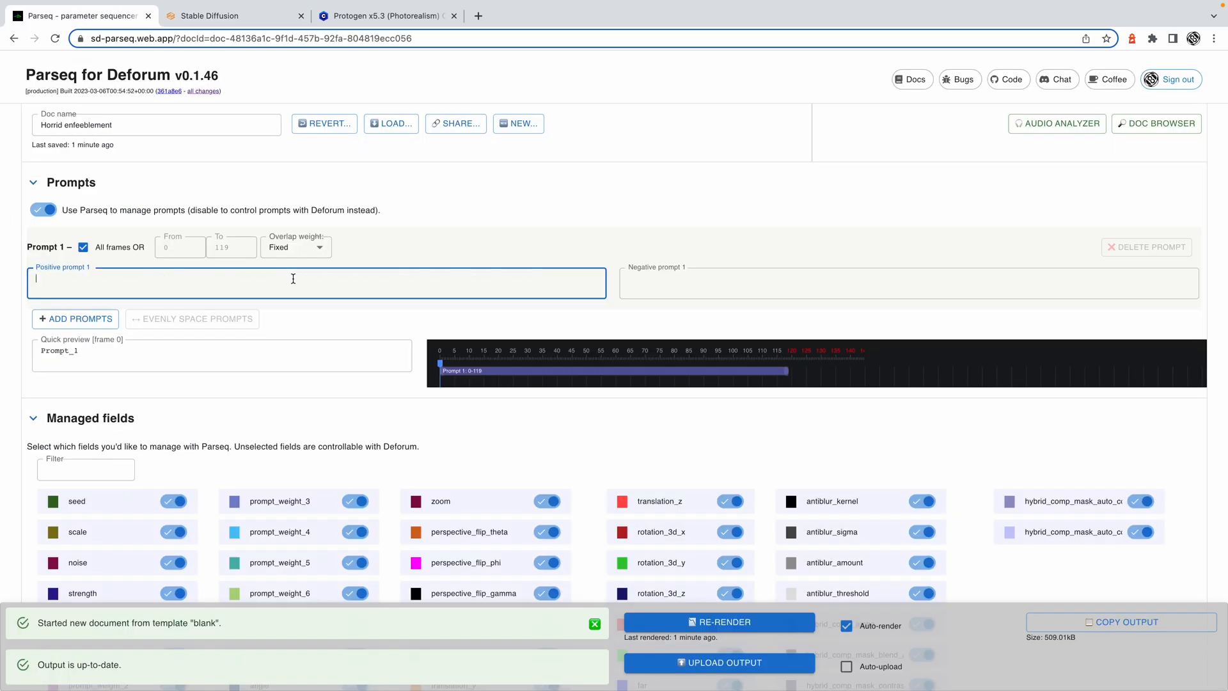
- In Parseq, fill positive prompt 1 with the "(cat)" modelshoot prompt and add three more prompts
text(modelshoot style, (extremely detailed 8k wallpaper),a medium shot photo of a (cat), Intricate, High Detail, dramatic)
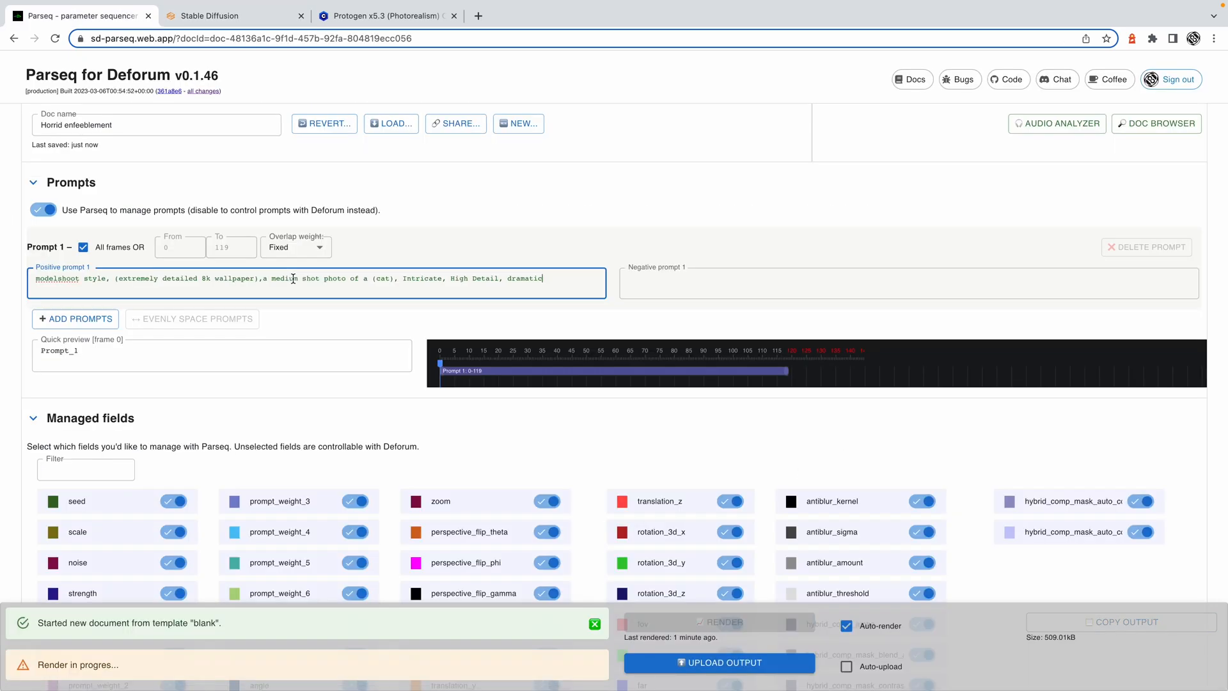
double_click(76, 319)
click(71, 412)
scroll(101, 517, down, 1)
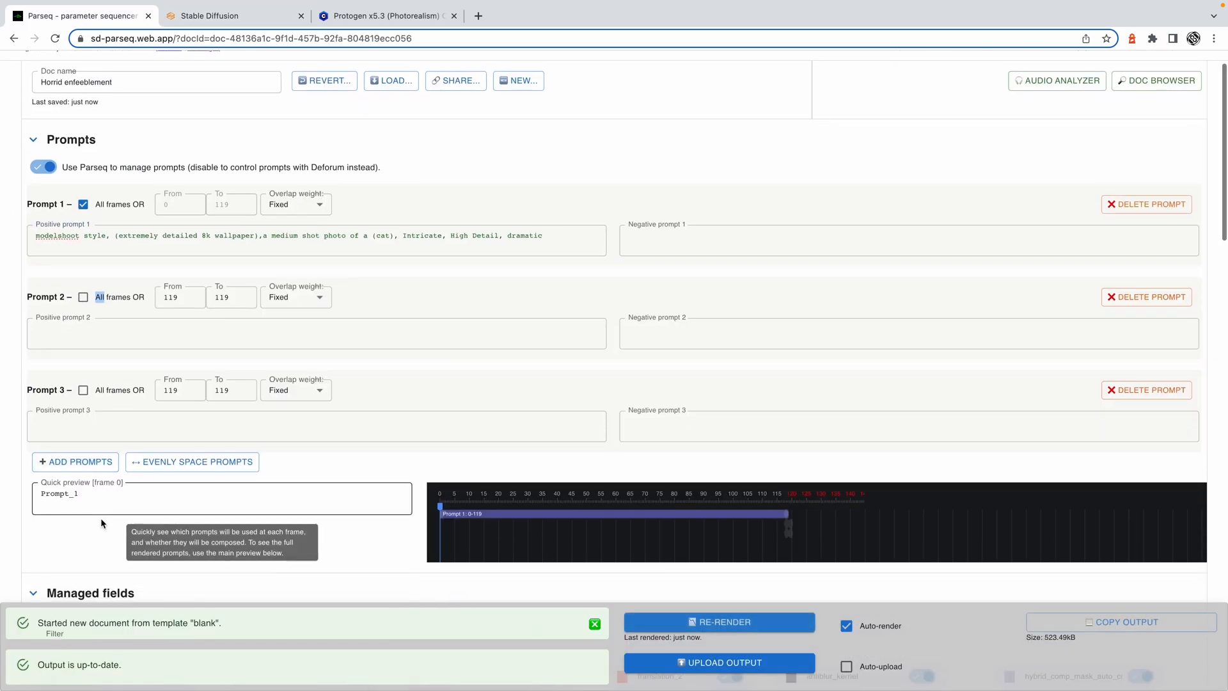
click(78, 460)
- Copy positive prompt 1 into positive prompt 2 and change its subject to "koala"
click(310, 236)
key(super+a)
key(super+c)
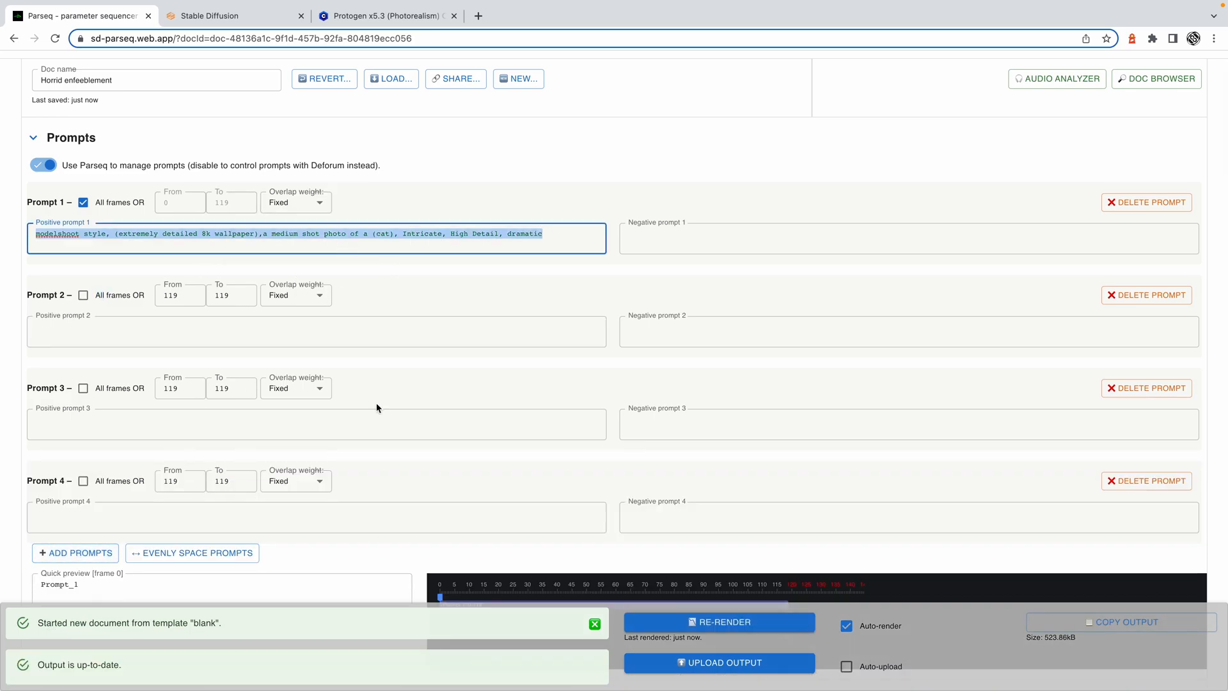
click(310, 330)
key(super+v)
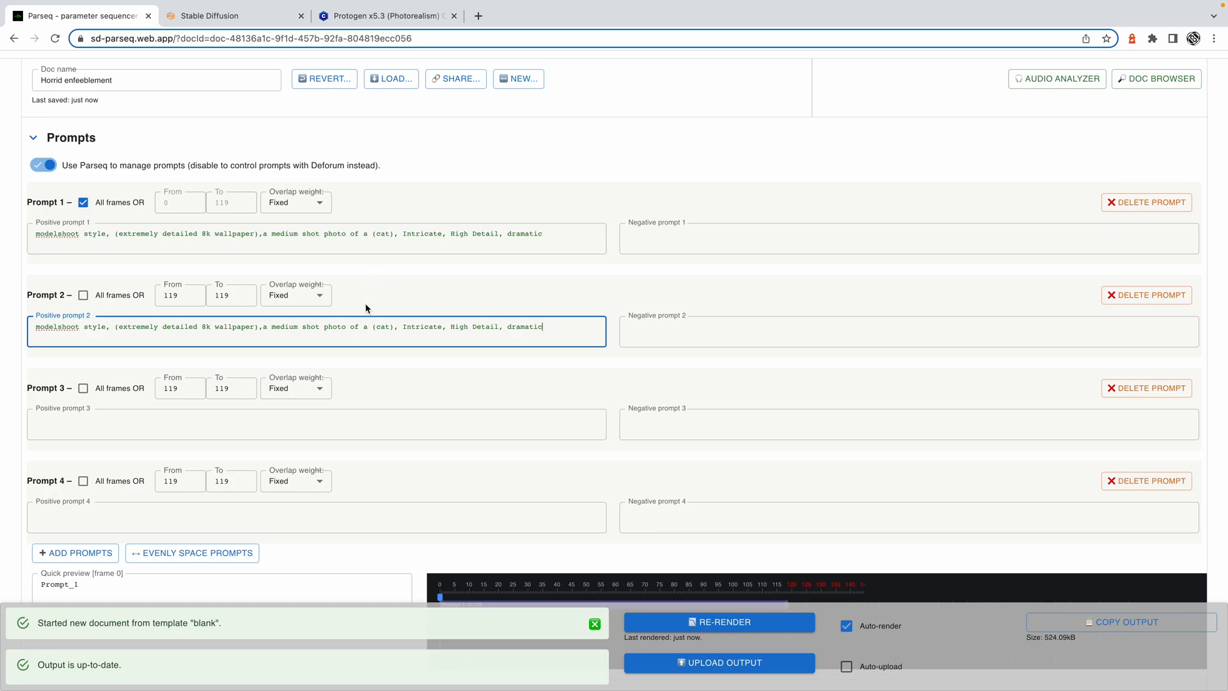
text(koala)
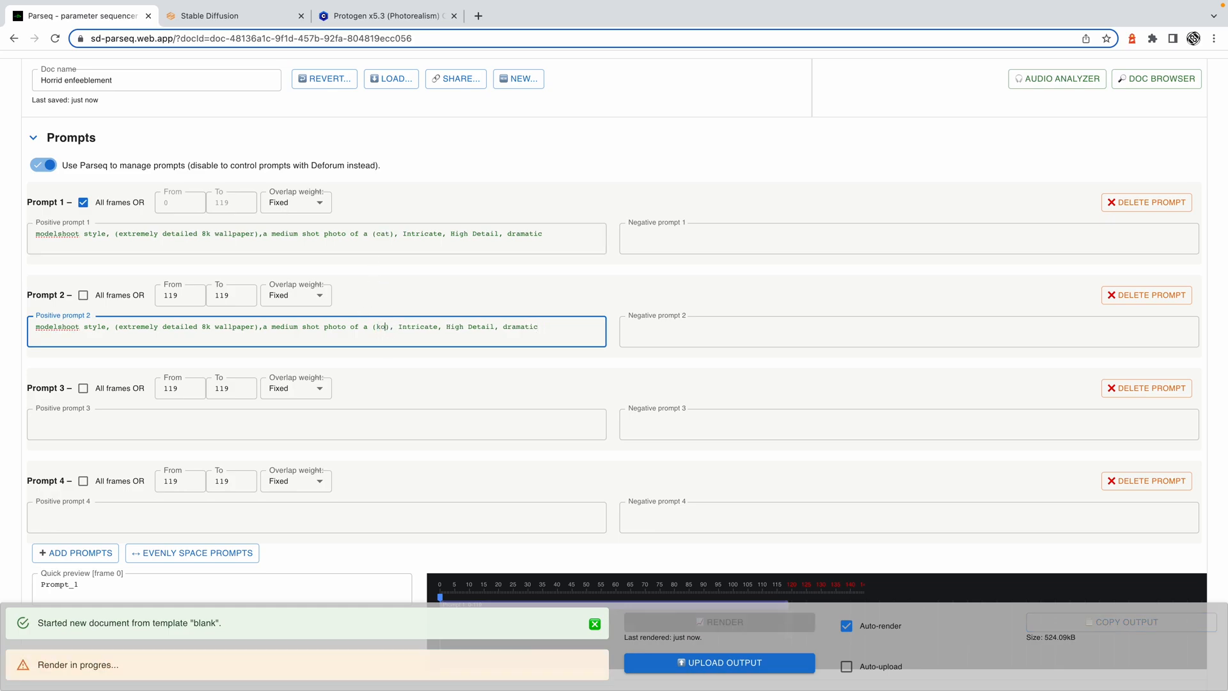
- Copy positive prompt 2 into positive prompt 3 and change its subject to "fox"
key(ctrl+a)
key(ctrl+c)
click(358, 419)
key(ctrl+v)
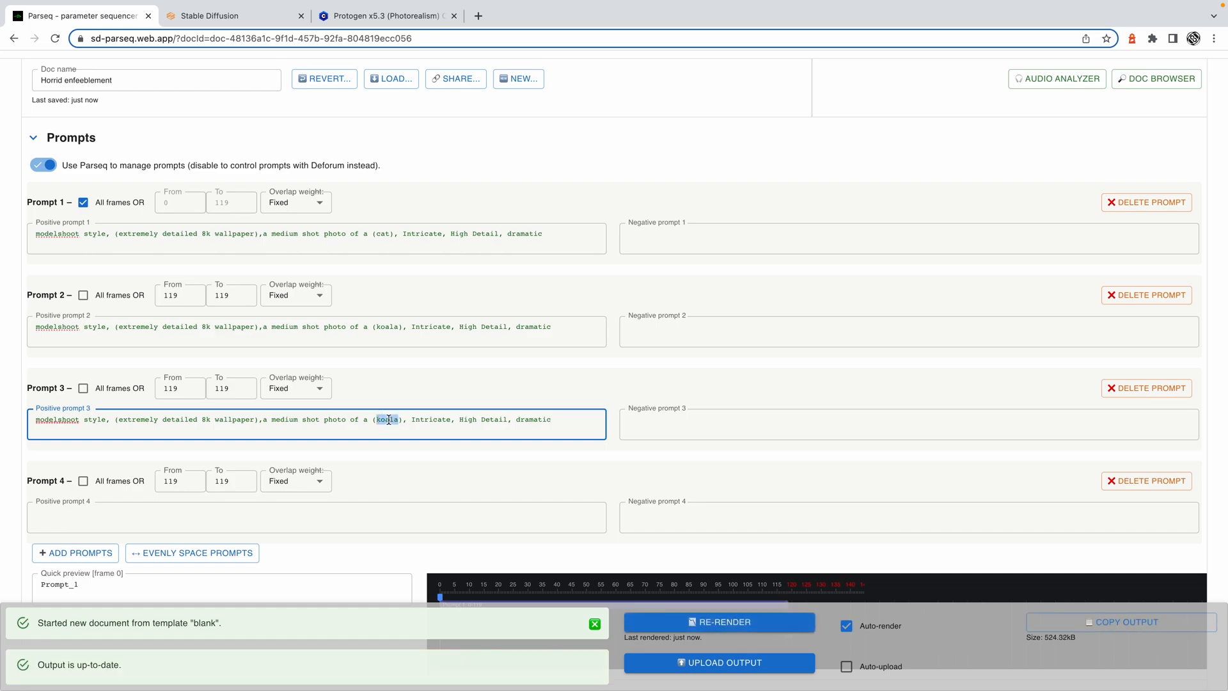
text(fox)
- Copy positive prompt 3 into positive prompt 4 and change its subject to "bear"
scroll(466, 368, down, 1)
key(ctrl+a)
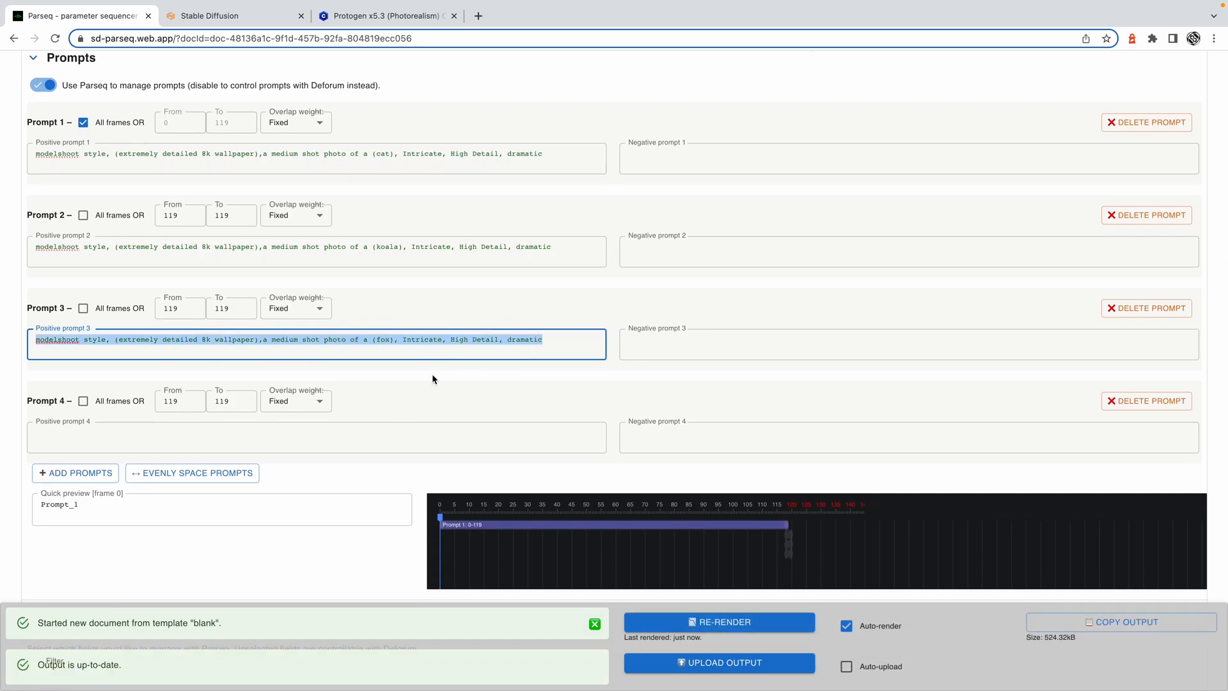
key(ctrl+c)
click(411, 432)
key(ctrl+v)
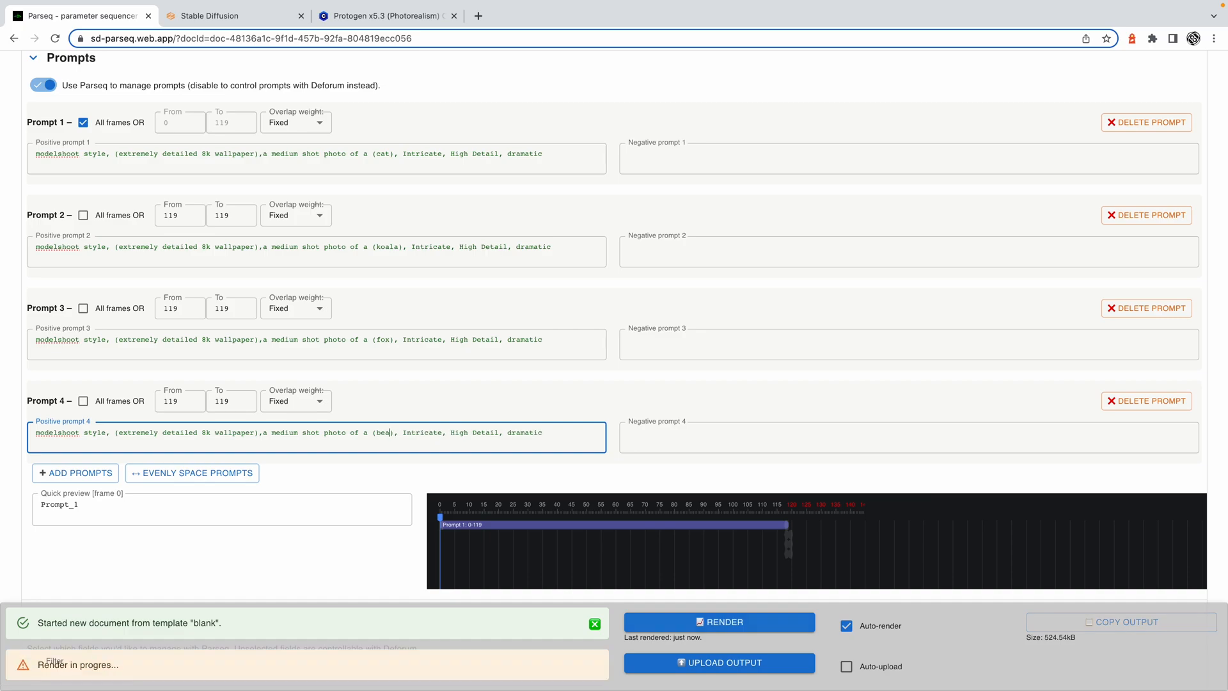
text(bear)
- Paste the negative prompt starting "watermark, logo, text" and ending "ugly, duplicate" into the negative fields of all four prompts
scroll(794, 220, up, 2)
click(795, 219)
key(ctrl+v)
click(741, 314)
key(ctrl+v)
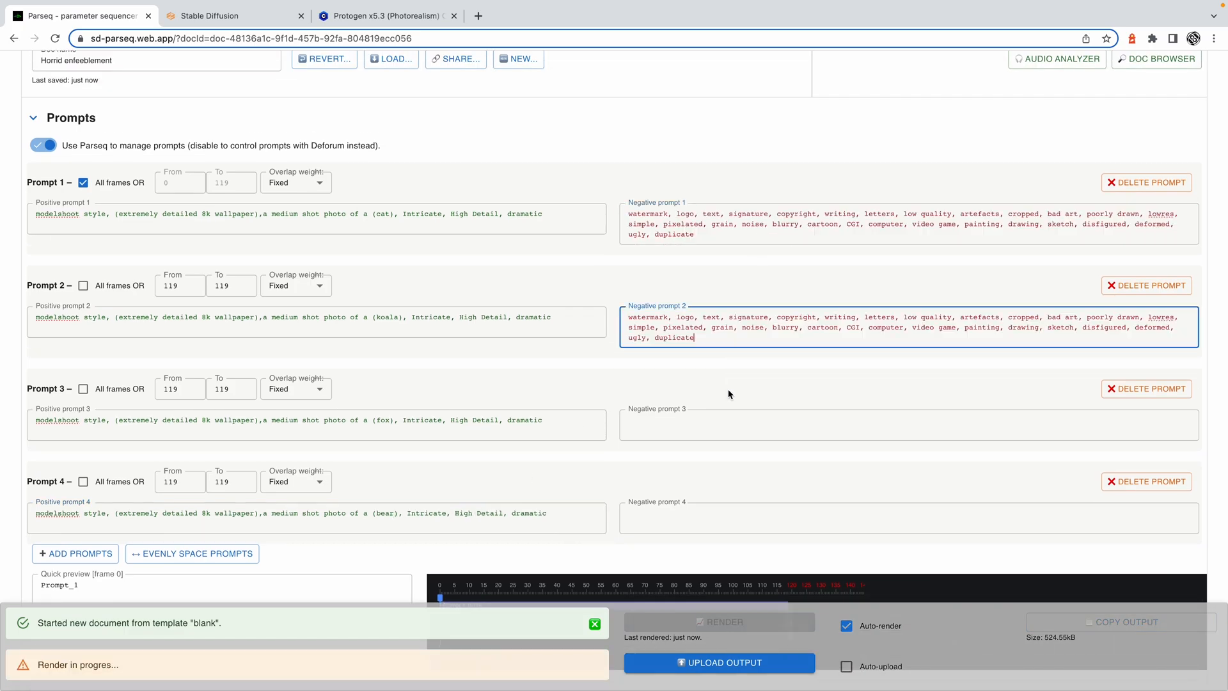
click(716, 425)
key(ctrl+v)
click(698, 528)
key(ctrl+v)
- Append ", obscured, leaves" to the negative prompts of all four prompts
click(816, 236)
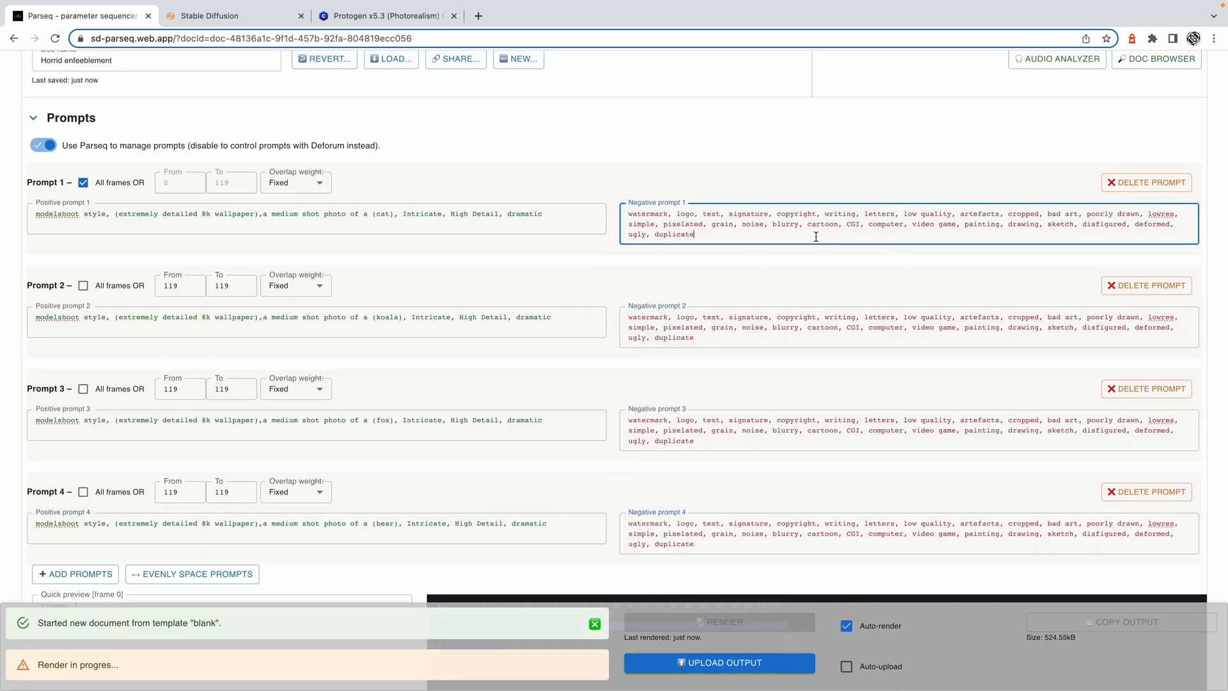
key(super+Tab)
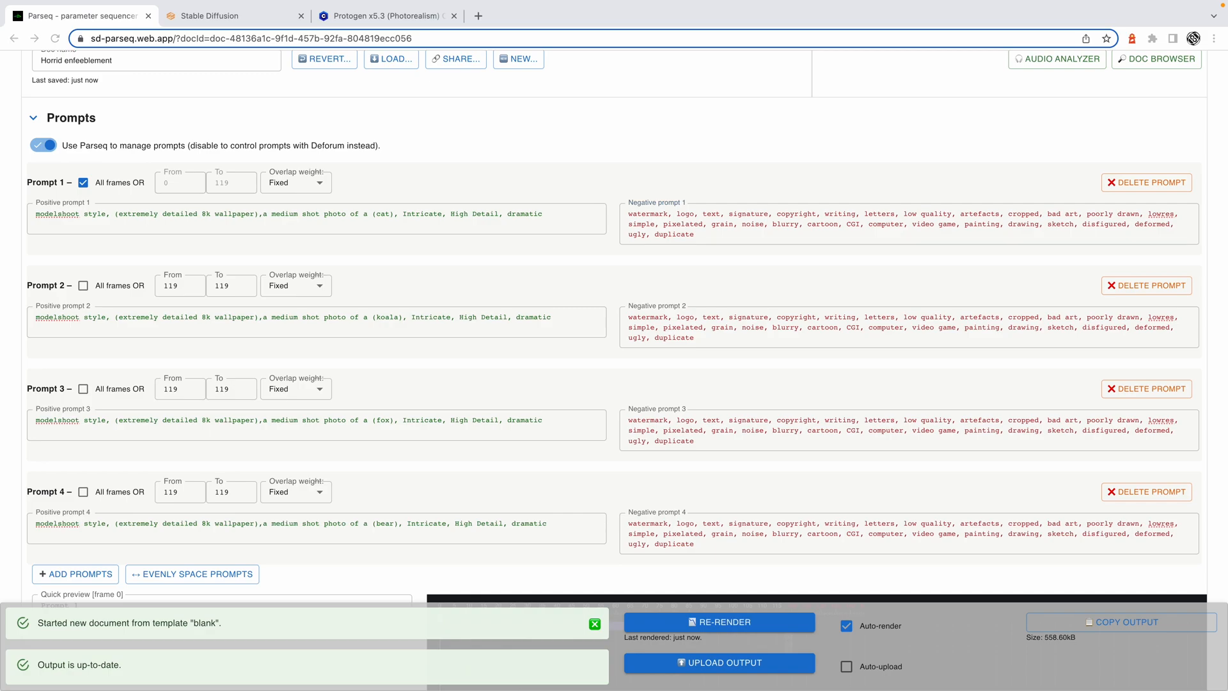
key(super+Tab)
key(ctrl+v)
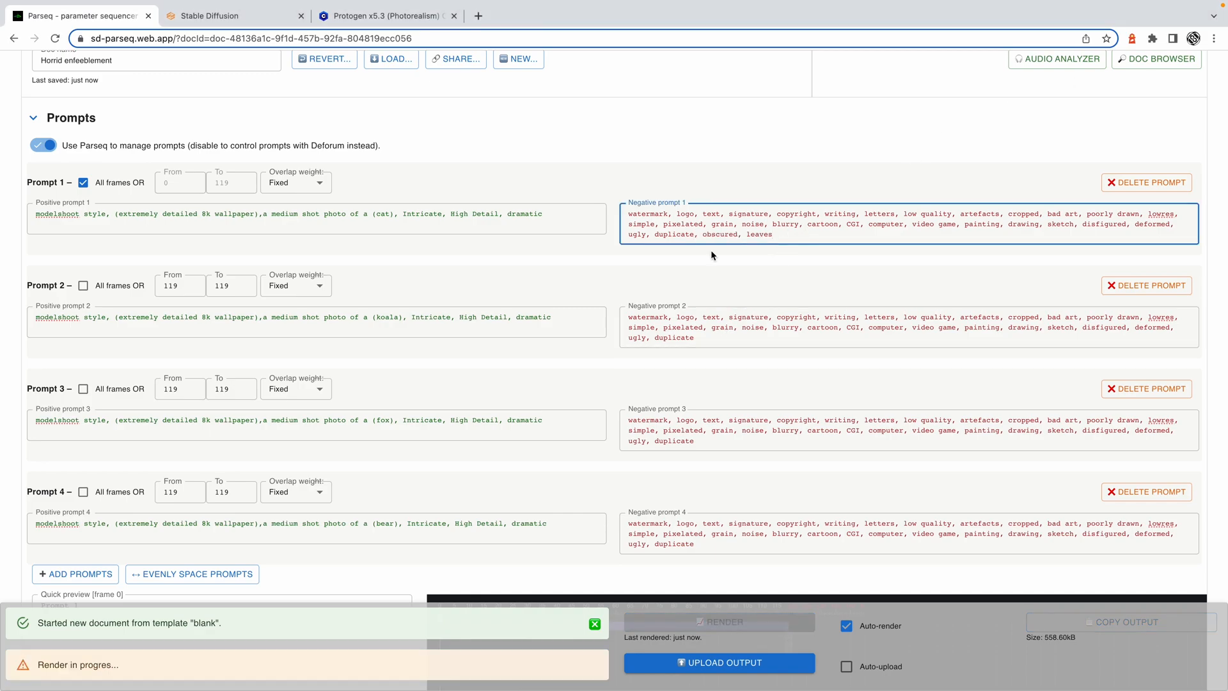
click(716, 338)
key(ctrl+v)
click(727, 445)
key(ctrl+v)
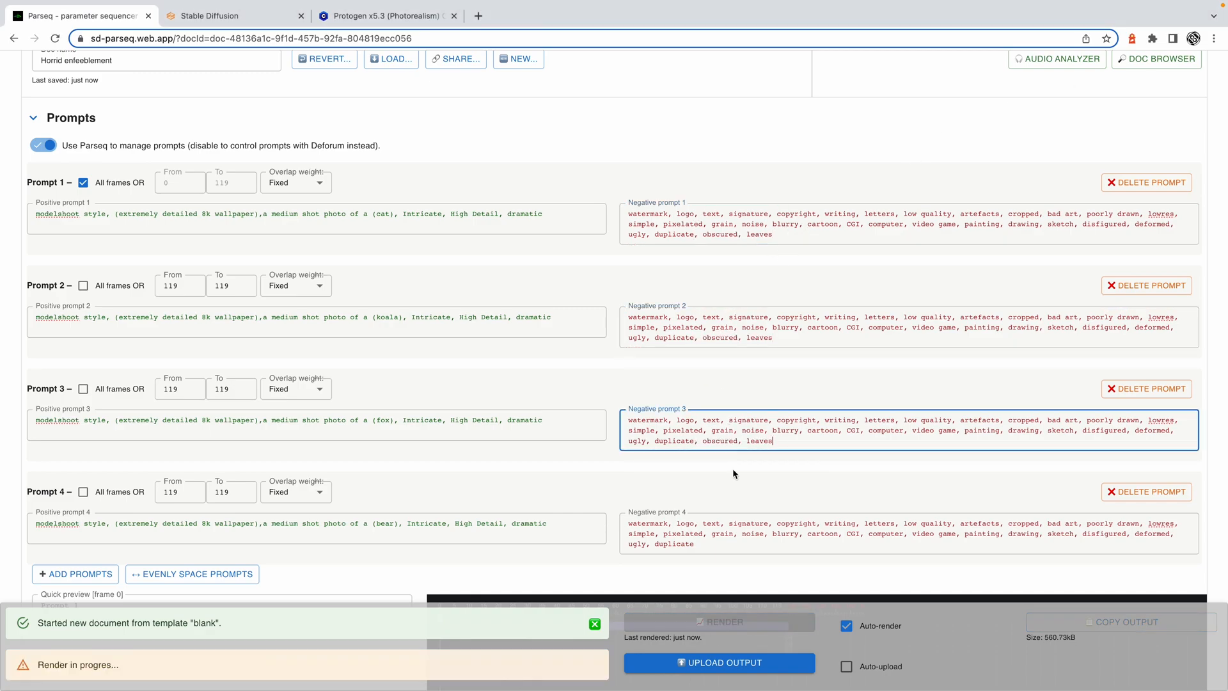
click(721, 549)
key(ctrl+v)
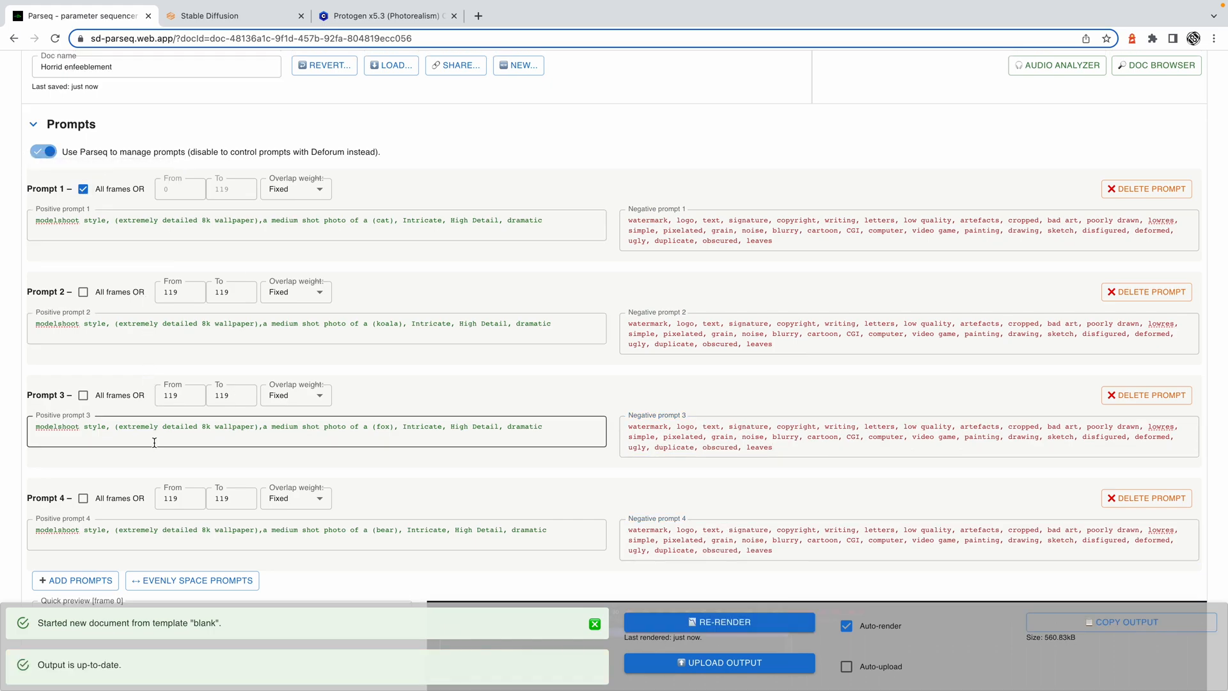
- Turn off the all-frames option for prompt 1 and set prompt 2's start frame to 50
click(82, 191)
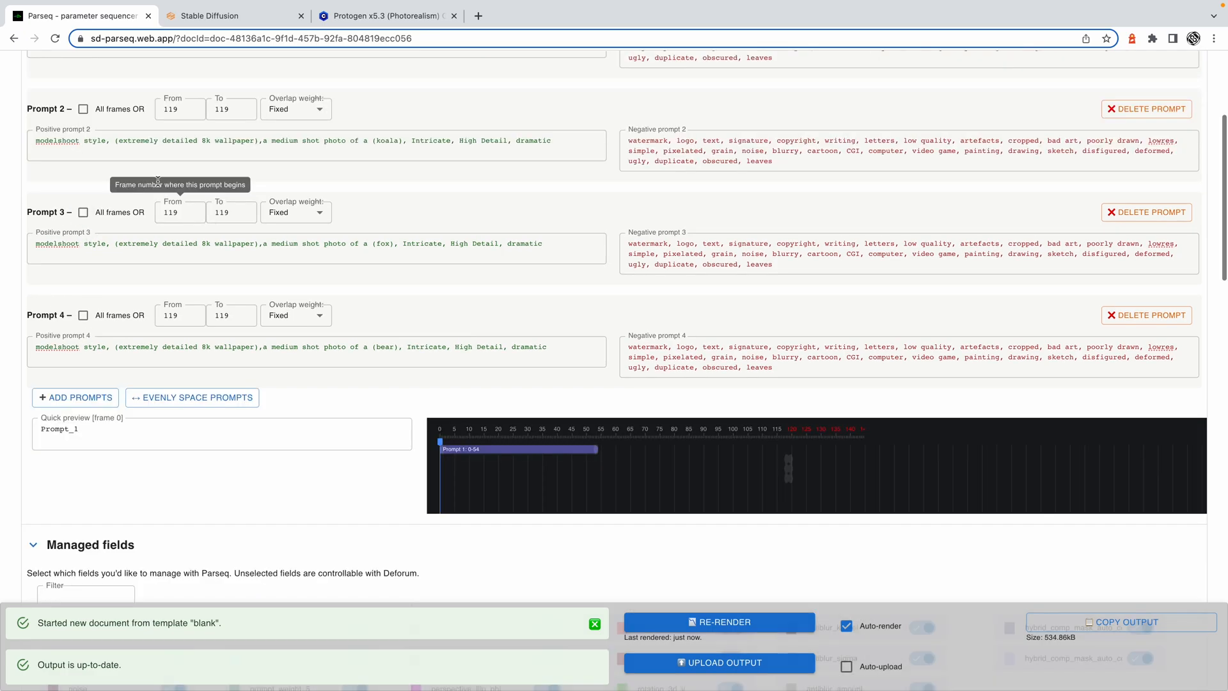
scroll(156, 182, up, 2)
drag(179, 215, 114, 214)
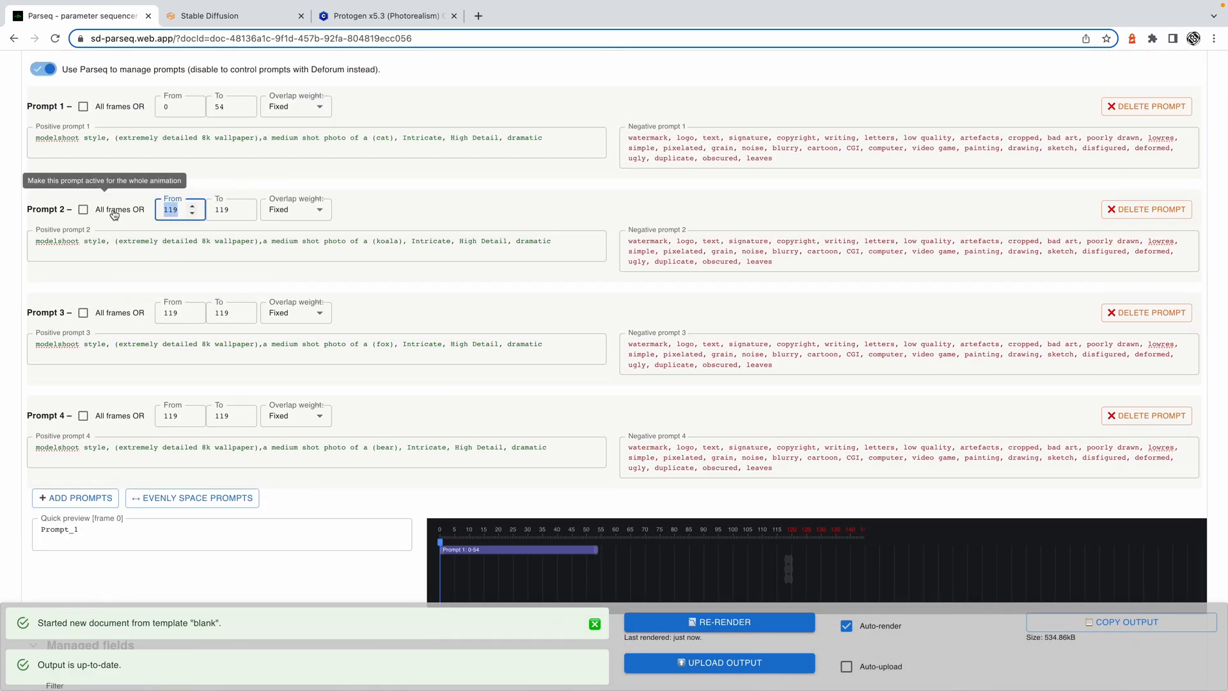
text(50)
- Adjust prompt 2's start and position on the prompt timeline so it spans about frames 48 to 90
scroll(561, 527, down, 2)
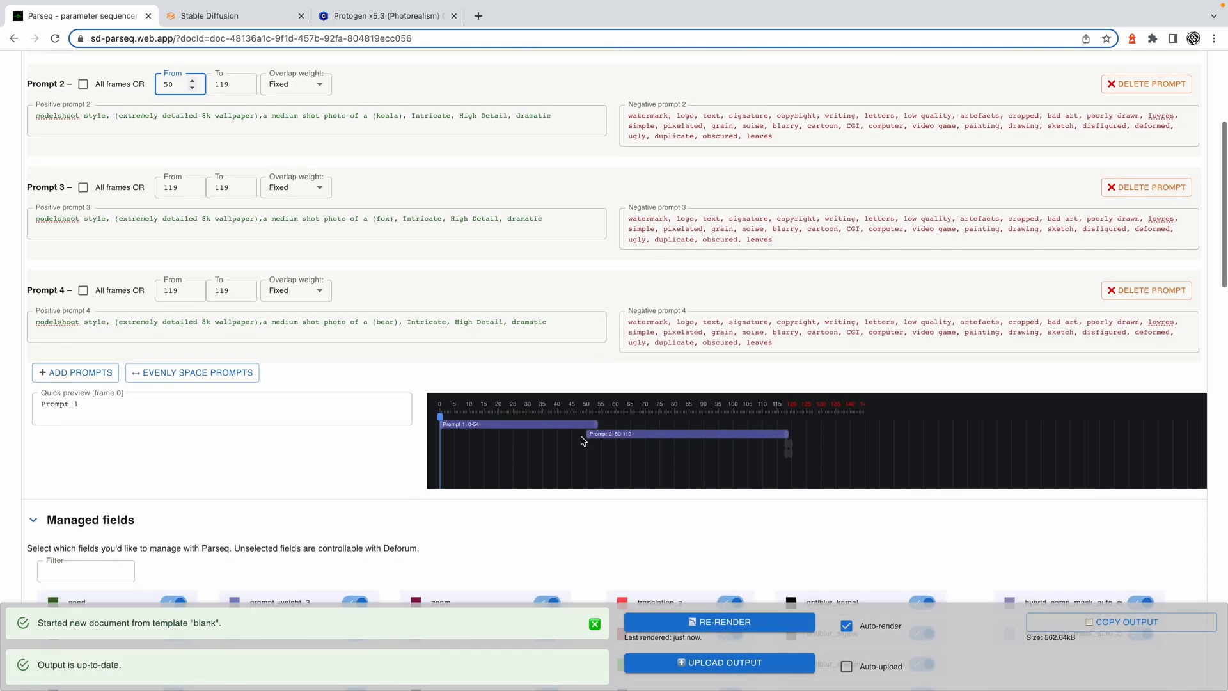
drag(587, 436, 667, 434)
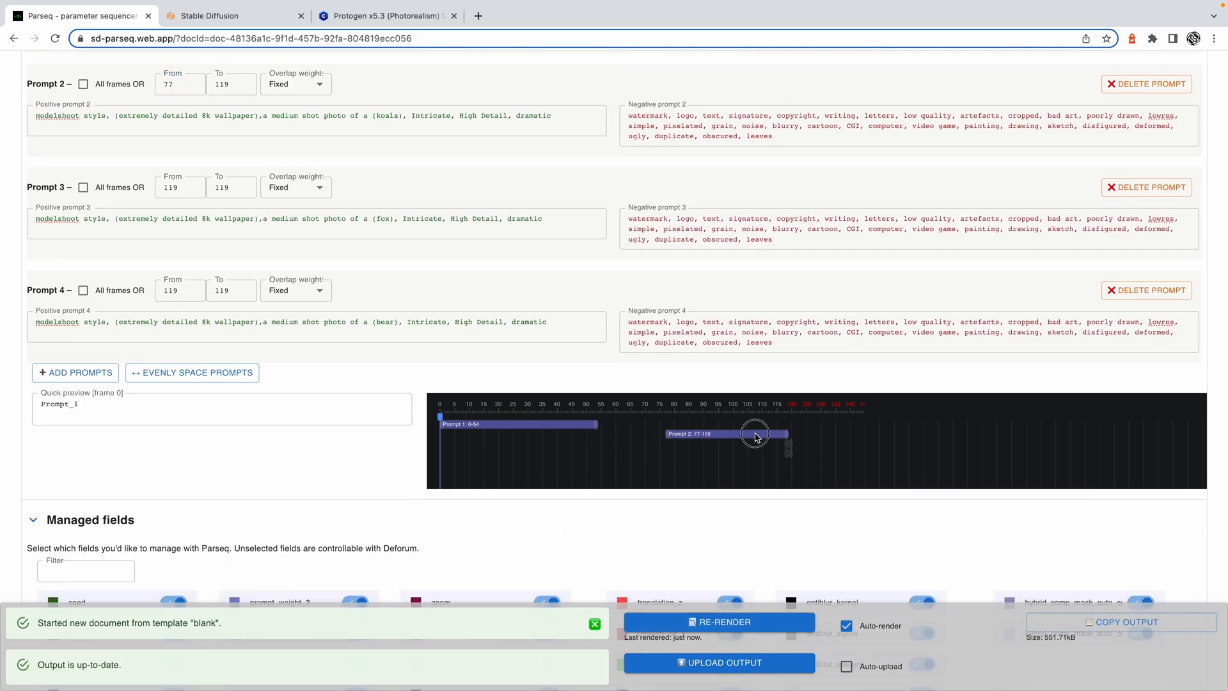
drag(761, 438, 675, 436)
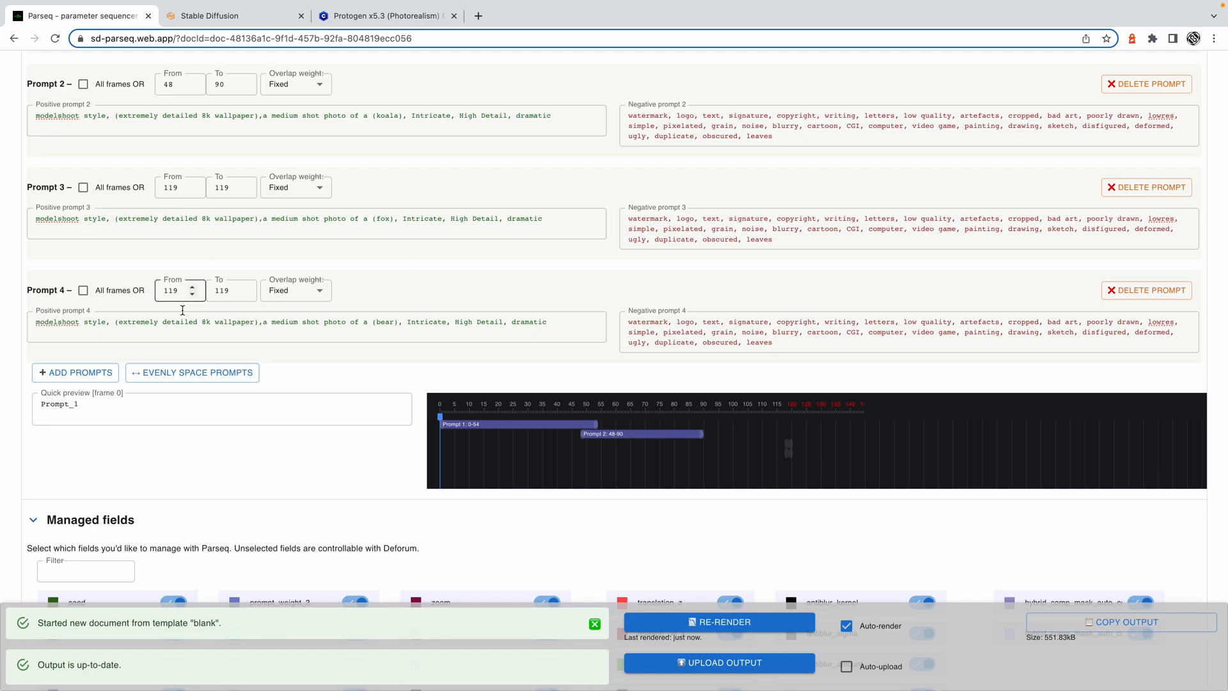
- Evenly space all four prompts across the entire video with 0 fade frames
click(175, 376)
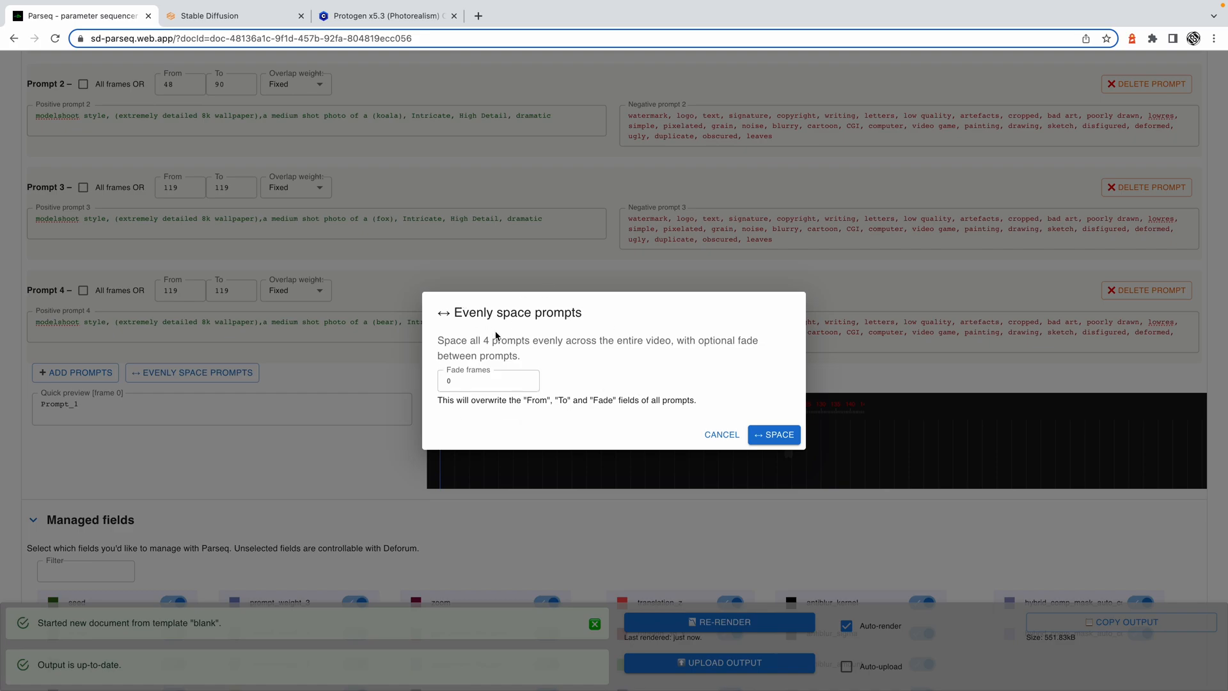
click(777, 436)
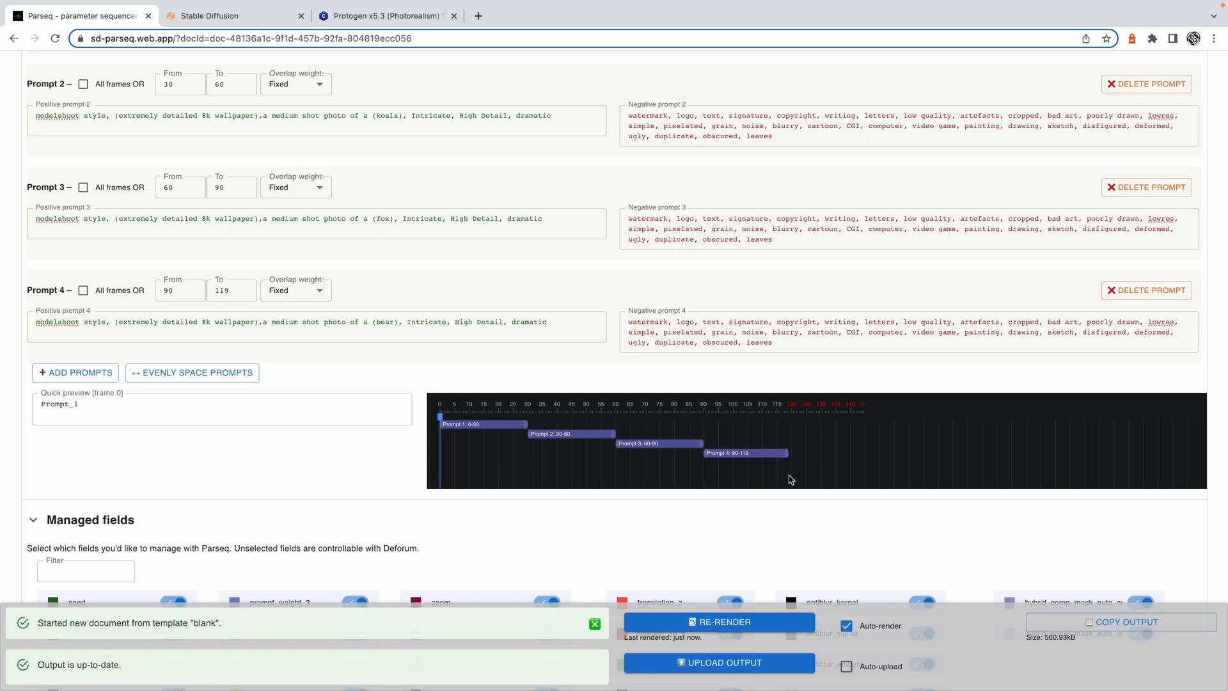
click(214, 372)
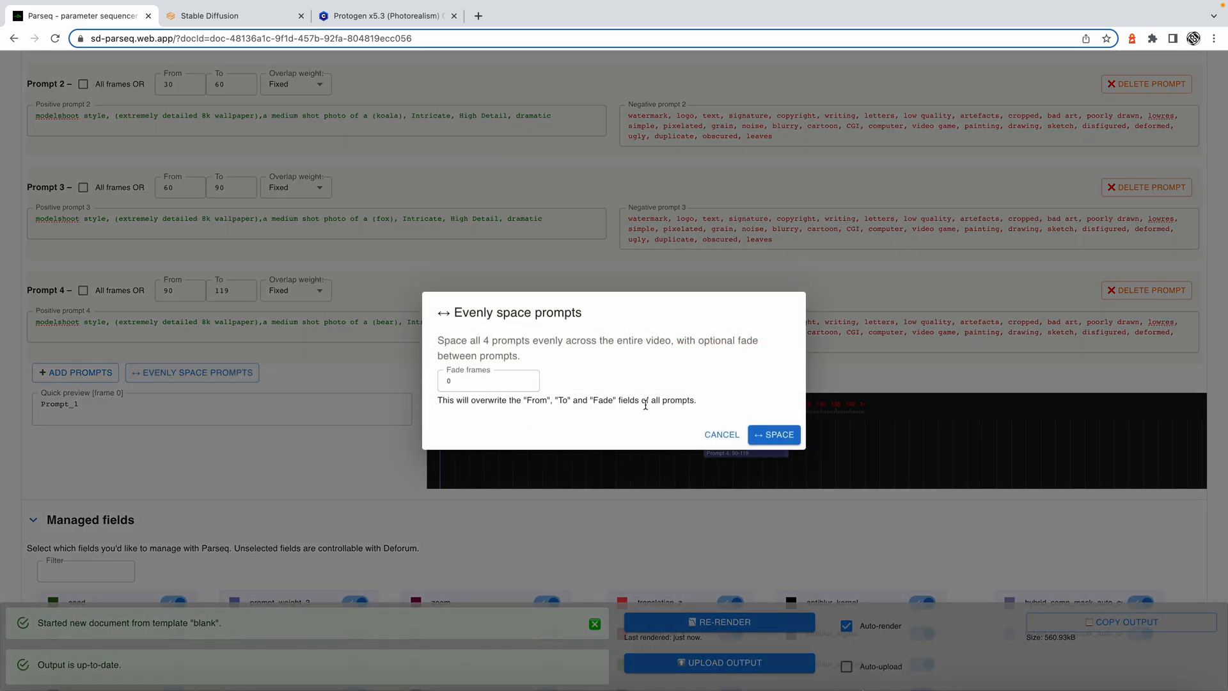
click(723, 437)
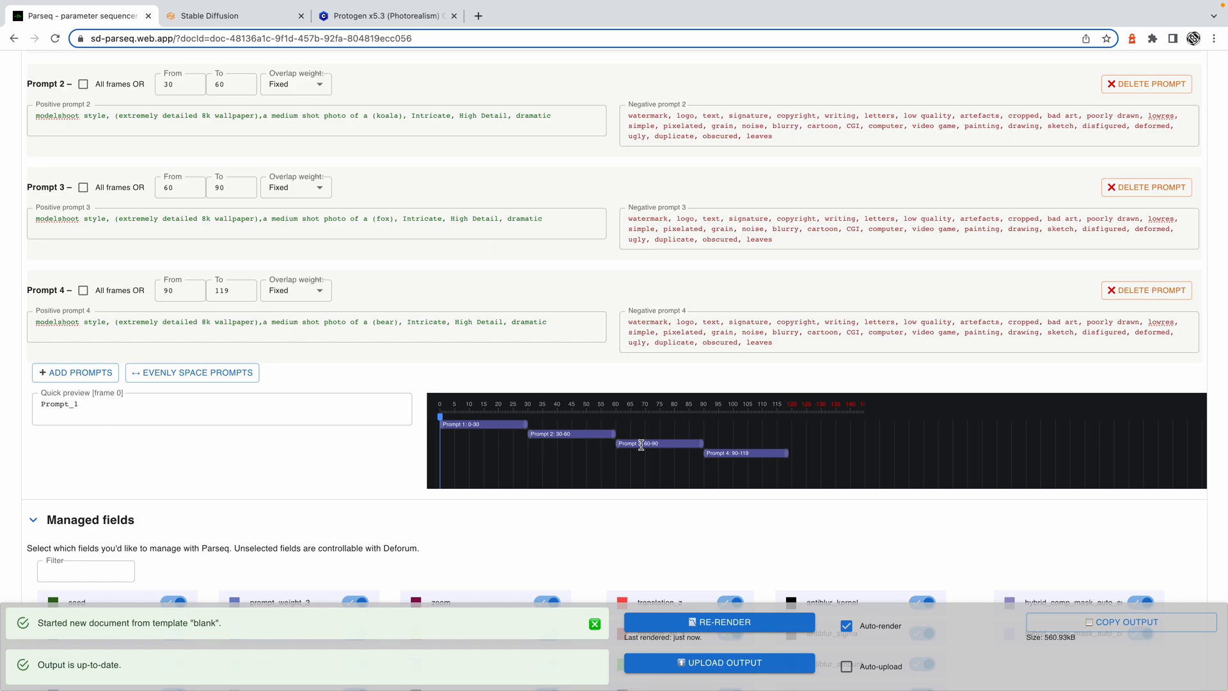
- Exclude all hybrid_comp and antiblur fields from the fields managed by Parseq
scroll(640, 444, up, 3)
scroll(640, 445, down, 5)
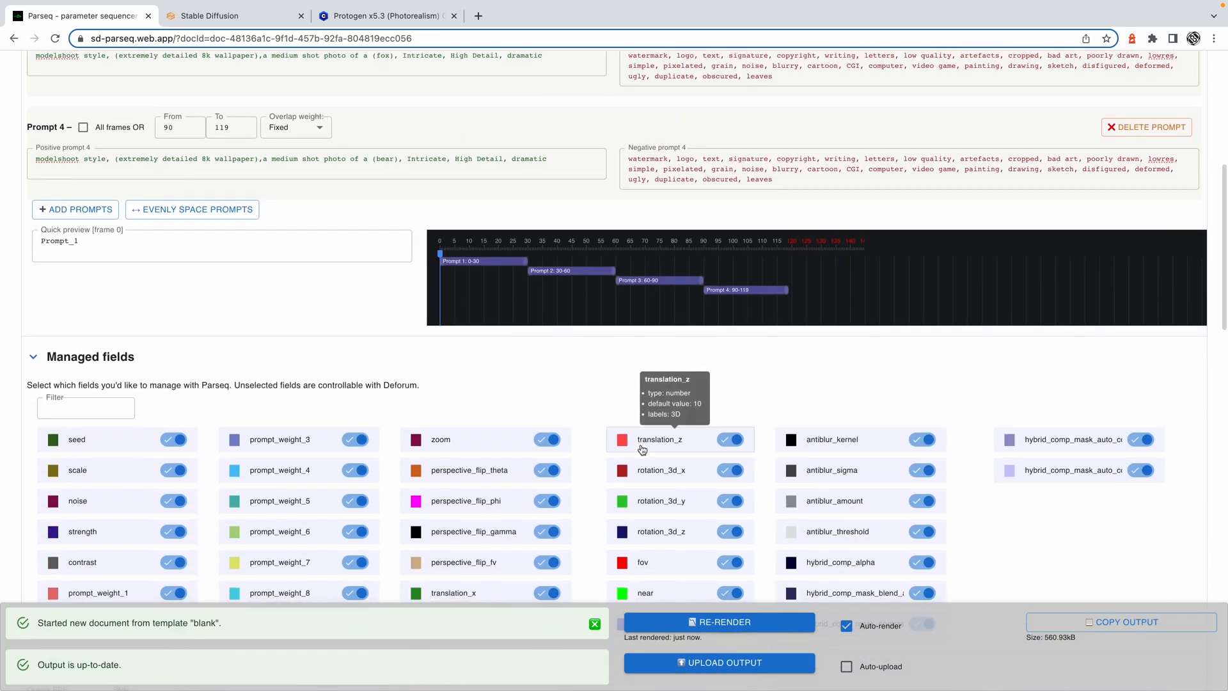
scroll(642, 450, down, 3)
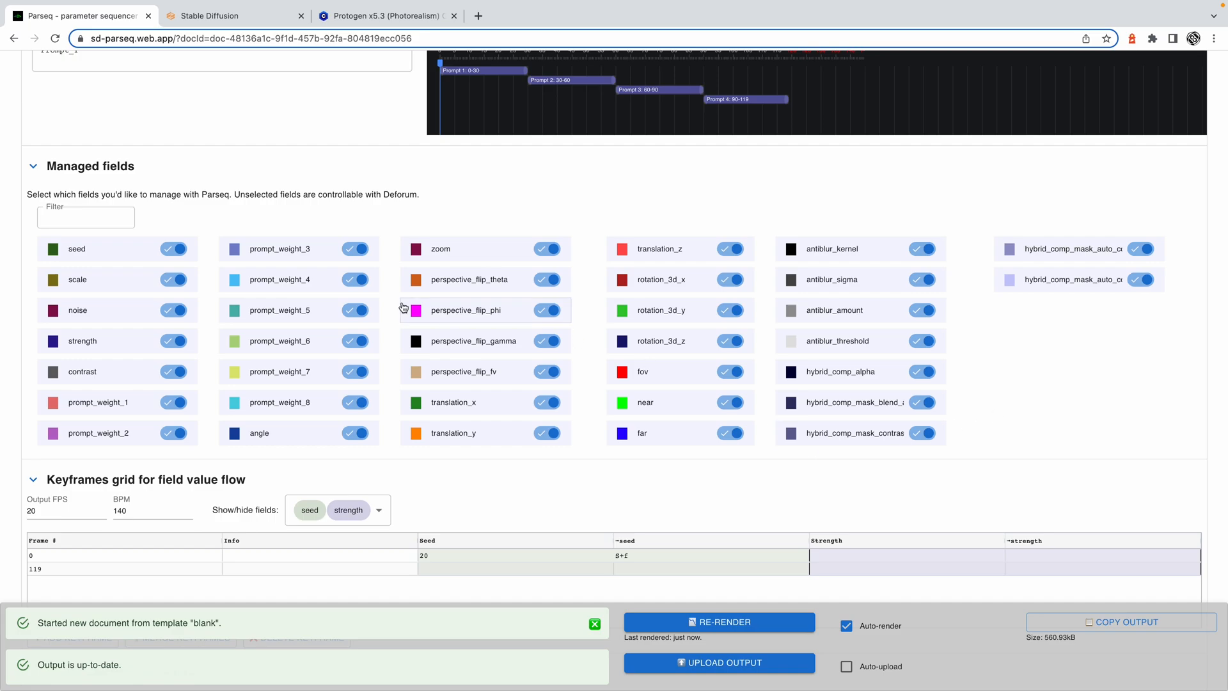
click(1052, 277)
click(1045, 246)
click(851, 428)
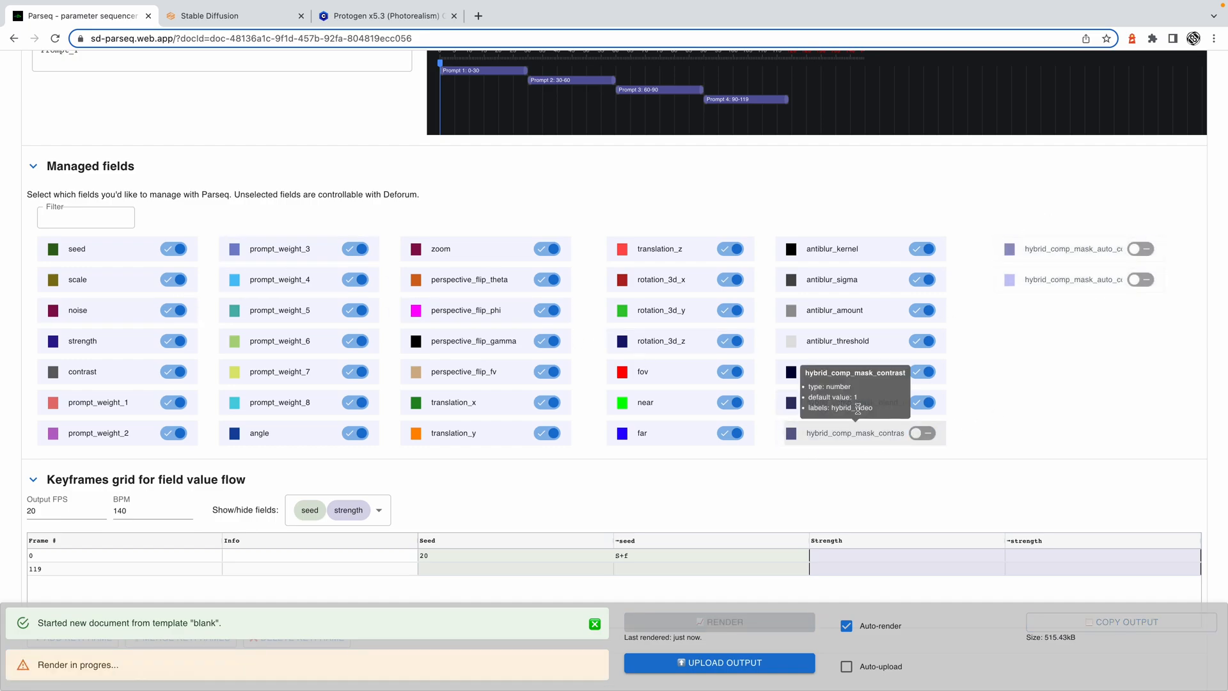
click(831, 426)
click(821, 402)
click(831, 433)
click(831, 371)
click(825, 341)
click(793, 310)
click(818, 280)
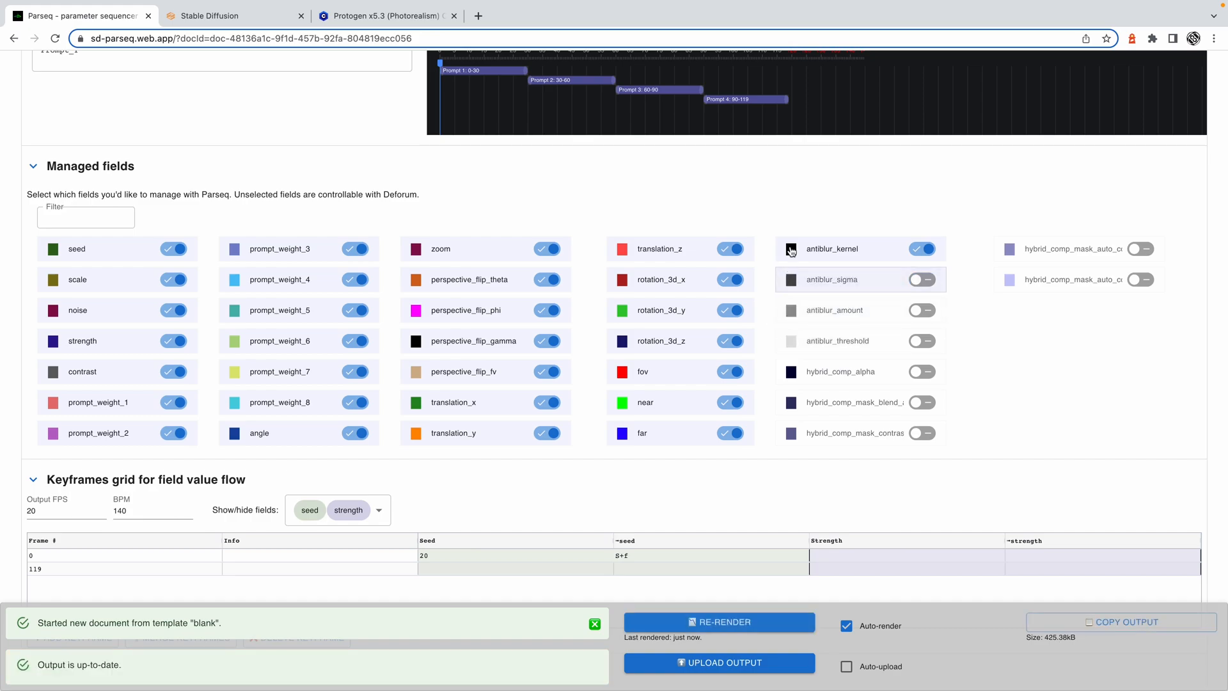
click(825, 249)
- Exclude far, near, fov, all three rotation_3d fields and translation_z from the managed fields
click(608, 433)
click(611, 402)
click(613, 372)
click(616, 341)
click(620, 310)
click(630, 280)
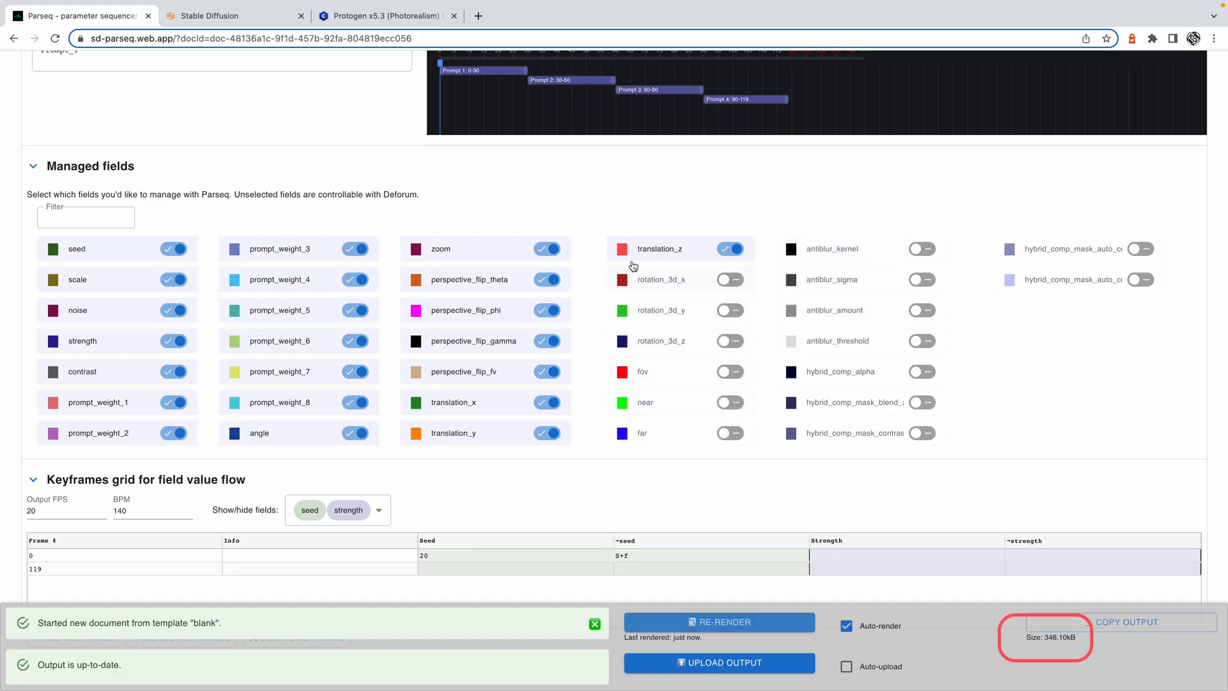
click(633, 249)
- Exclude translation_x, translation_y, the four perspective_flip fields and zoom from the managed fields
click(464, 427)
click(457, 402)
click(451, 372)
click(441, 341)
click(435, 310)
click(426, 279)
click(416, 249)
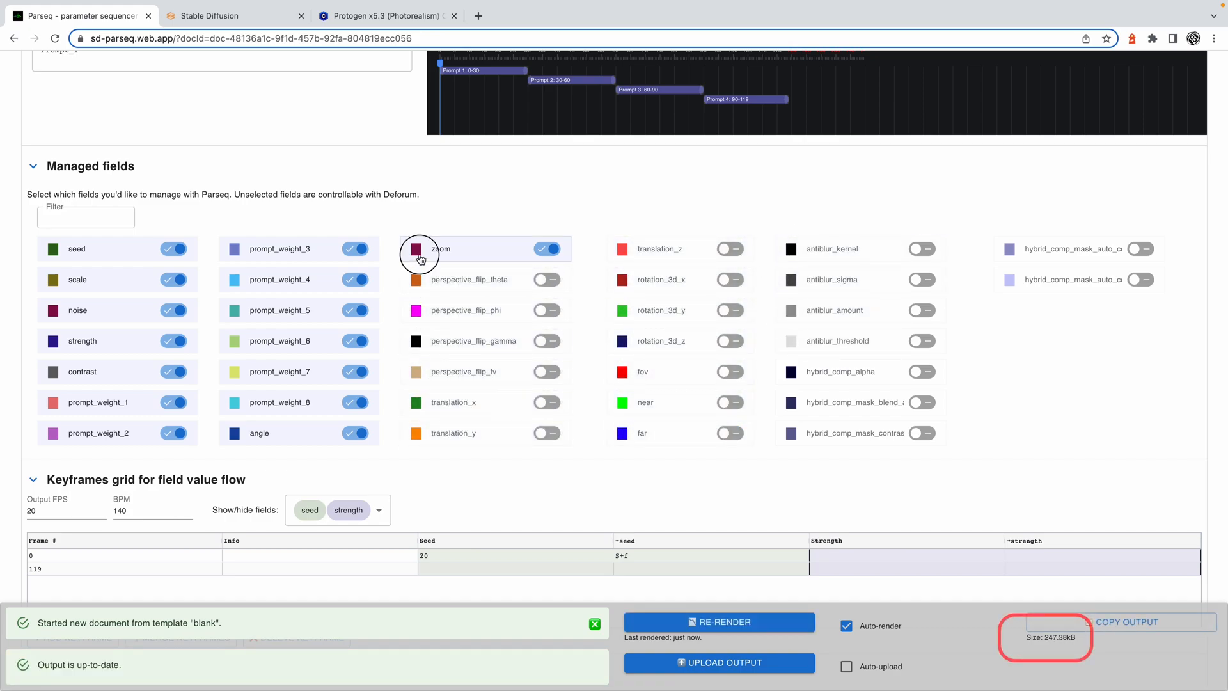
- Exclude angle and prompt_weight_3 through prompt_weight_8 from the managed fields
click(269, 418)
click(268, 402)
click(266, 371)
click(255, 341)
click(243, 310)
click(250, 279)
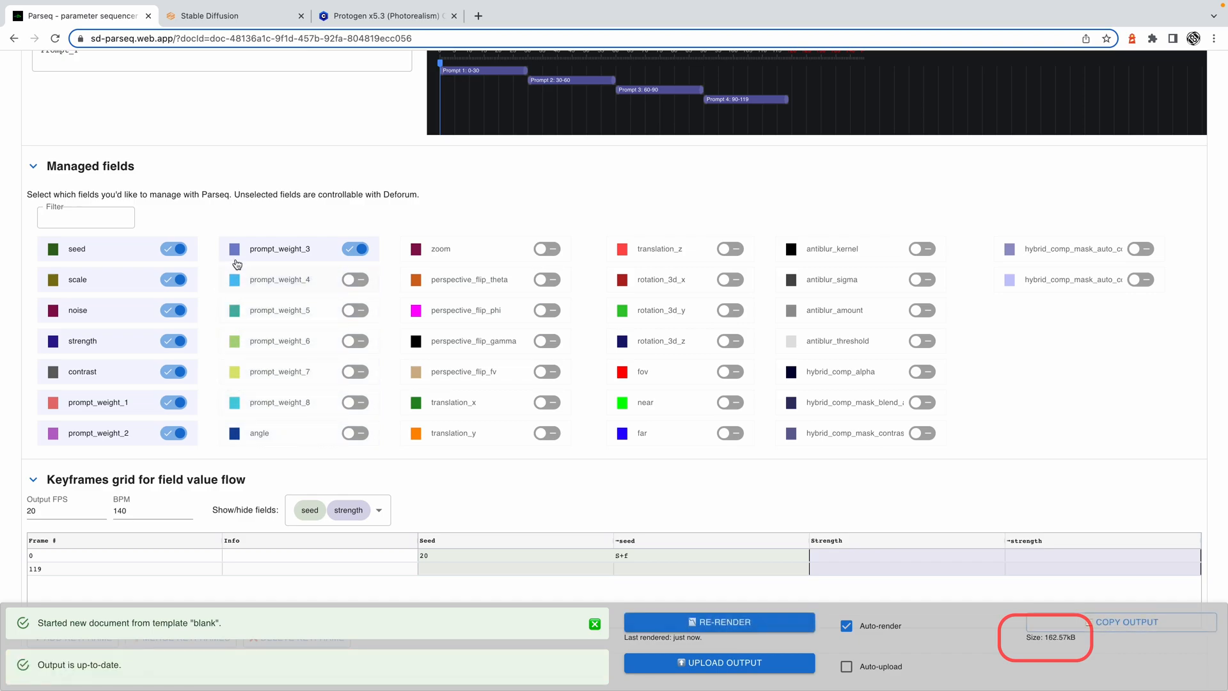
click(249, 249)
- Exclude prompt_weight_2, contrast, scale and noise from the managed fields
click(58, 427)
click(89, 371)
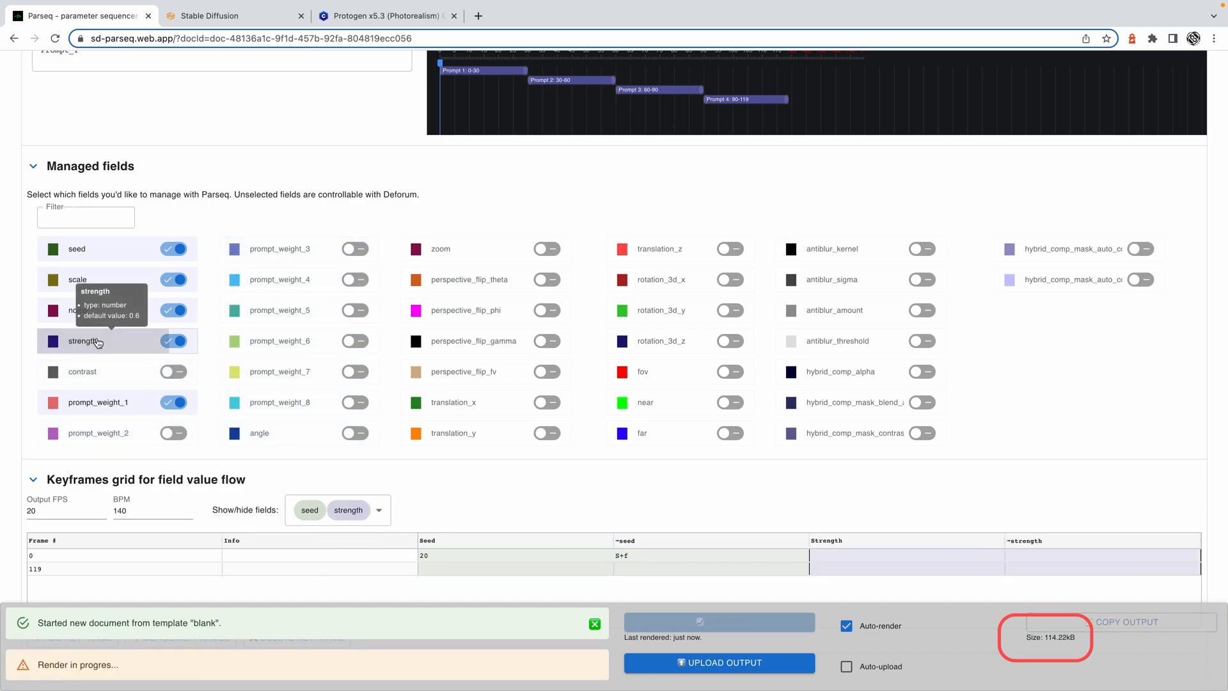
click(96, 279)
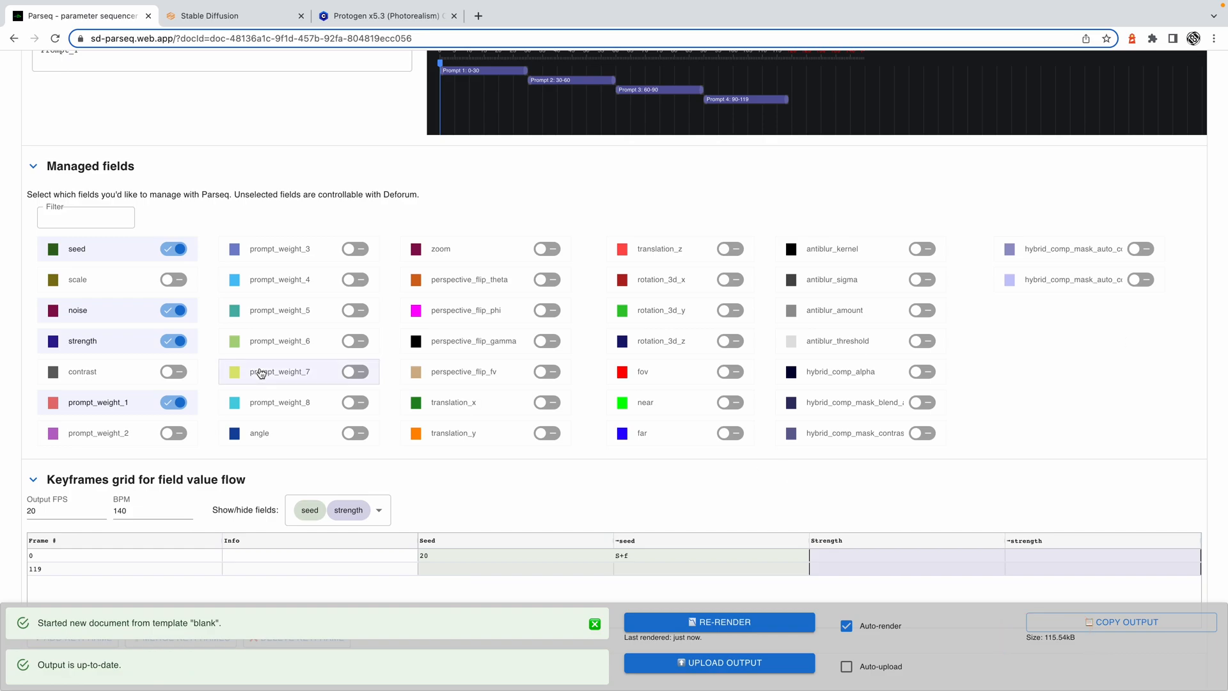
click(121, 313)
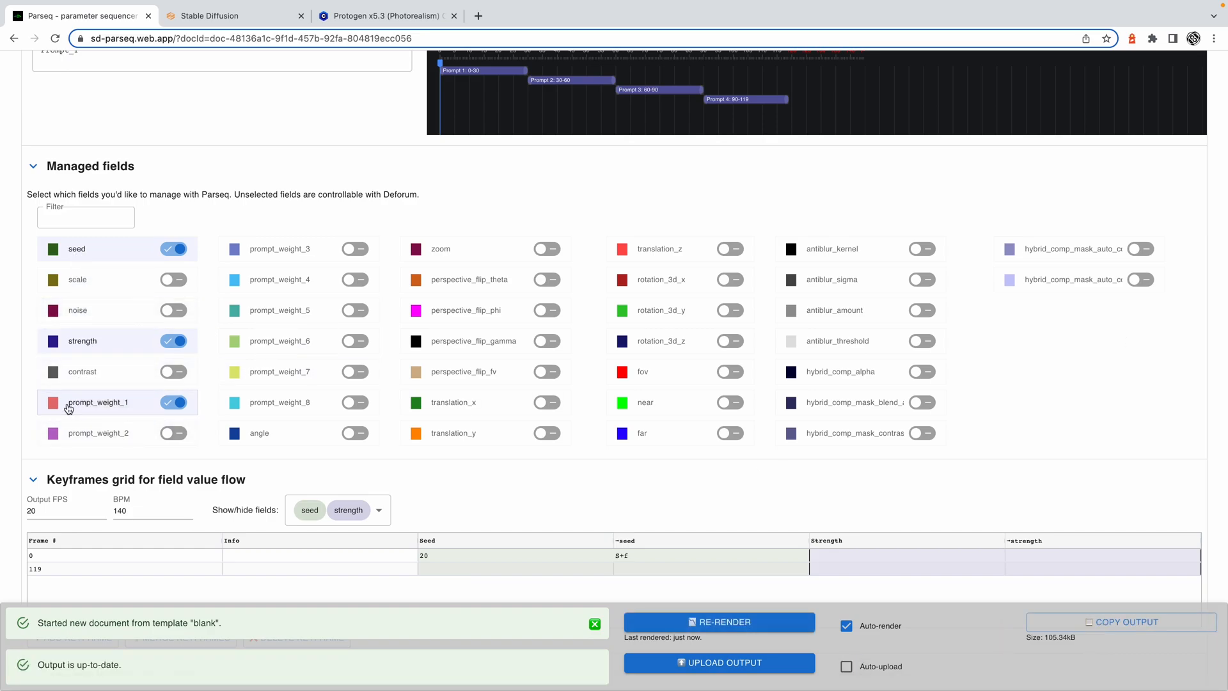
- Include translation_z and rotation_3d_y in the managed fields again and collapse the managed fields section
click(656, 250)
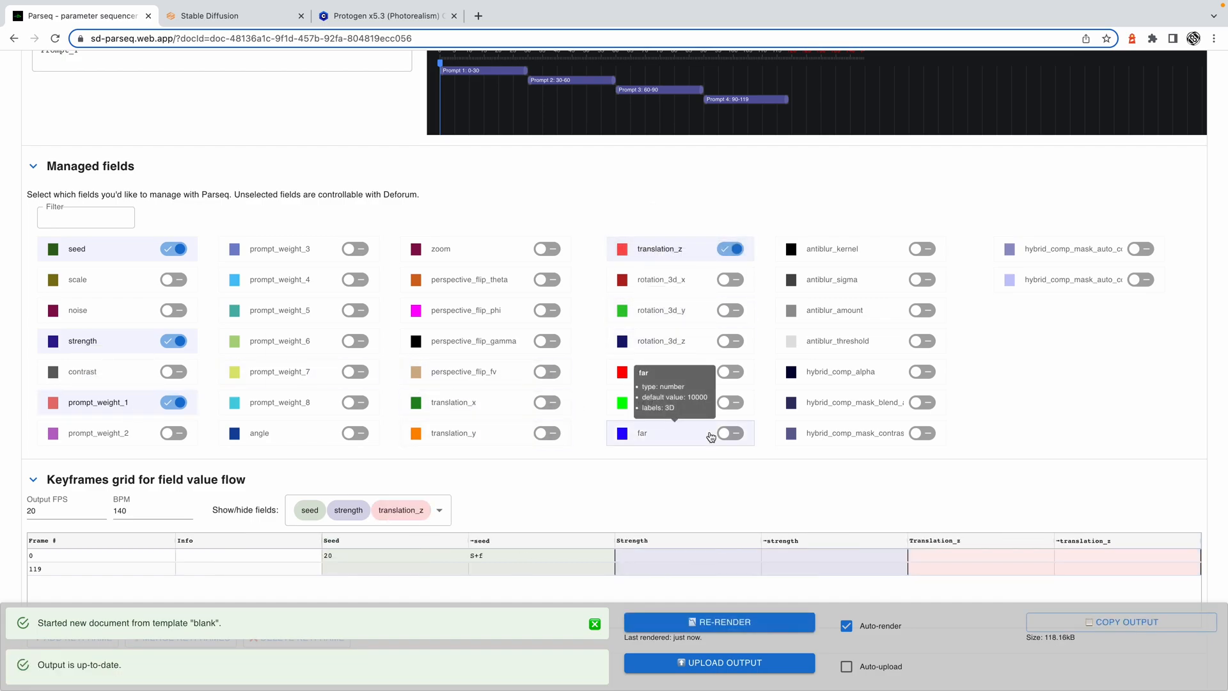
click(700, 312)
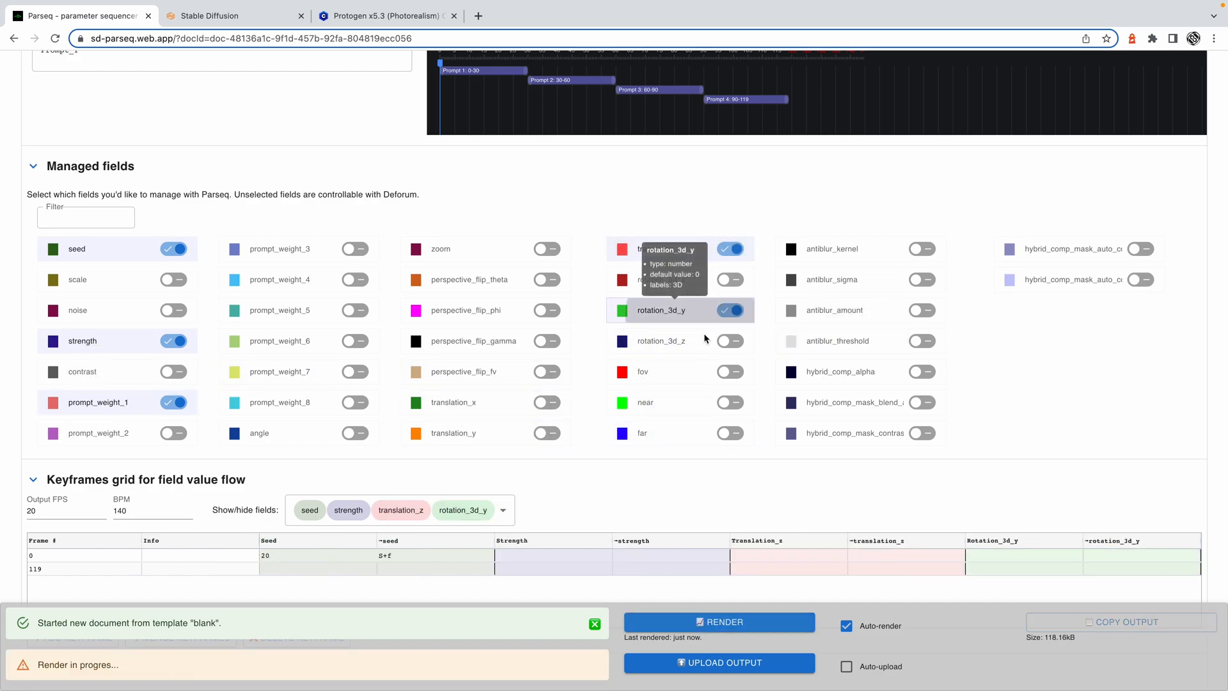
click(76, 169)
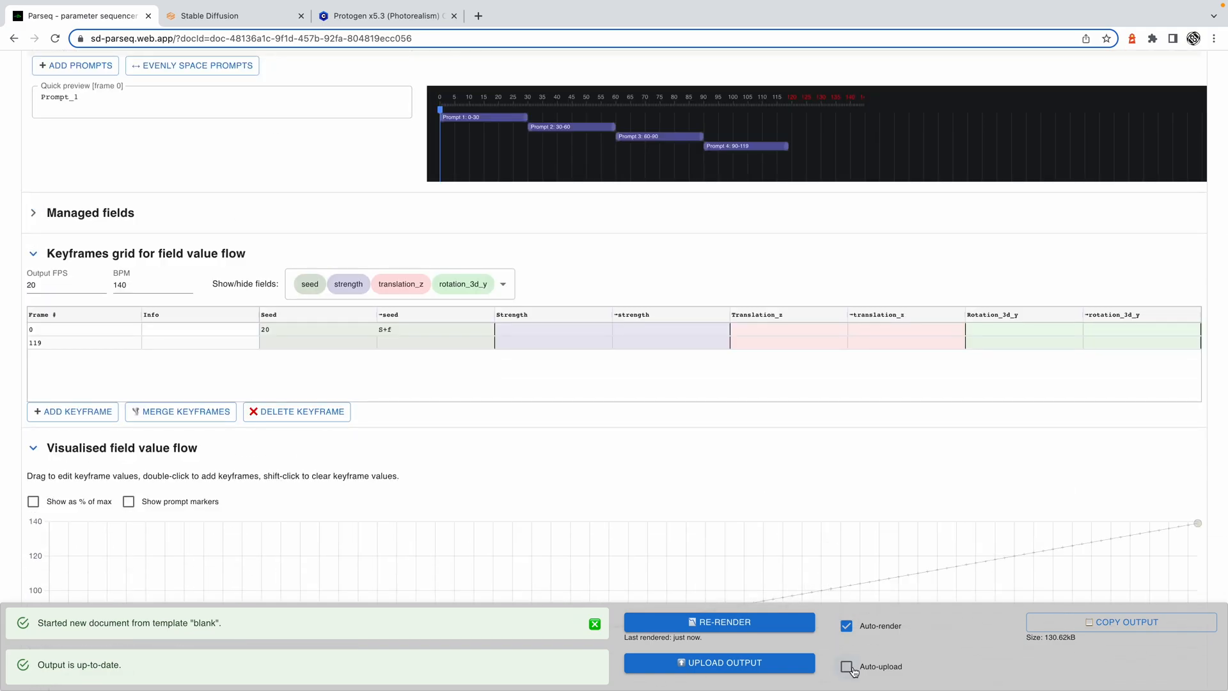
- Enable automatic upload in Parseq and replace the Parseq manifest in Stable Diffusion's Deforum settings with the uploaded output URL
click(848, 667)
click(218, 18)
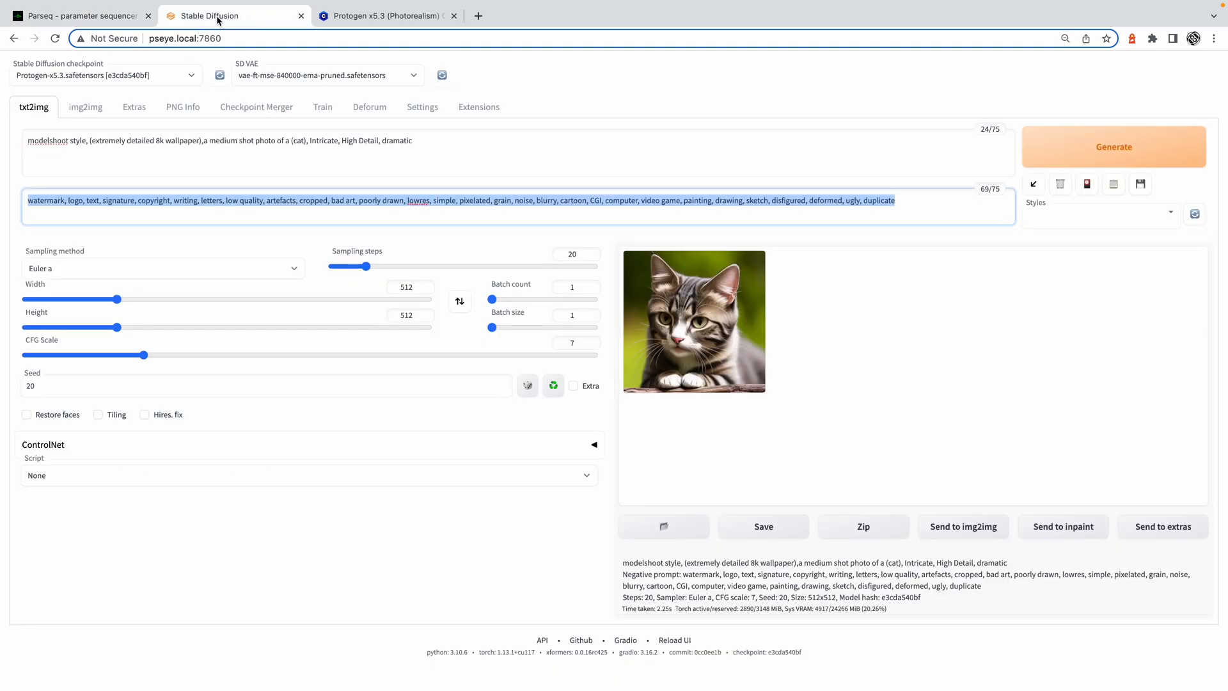
click(370, 107)
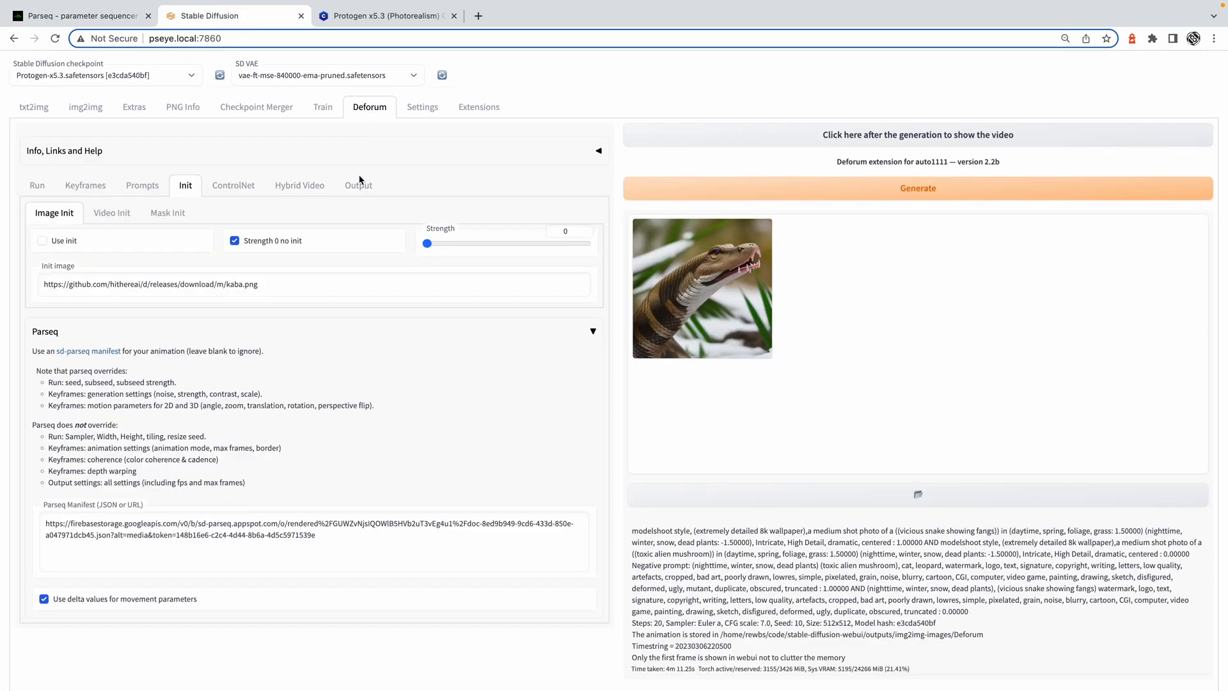
click(224, 548)
key(ctrl+a)
key(ctrl+v)
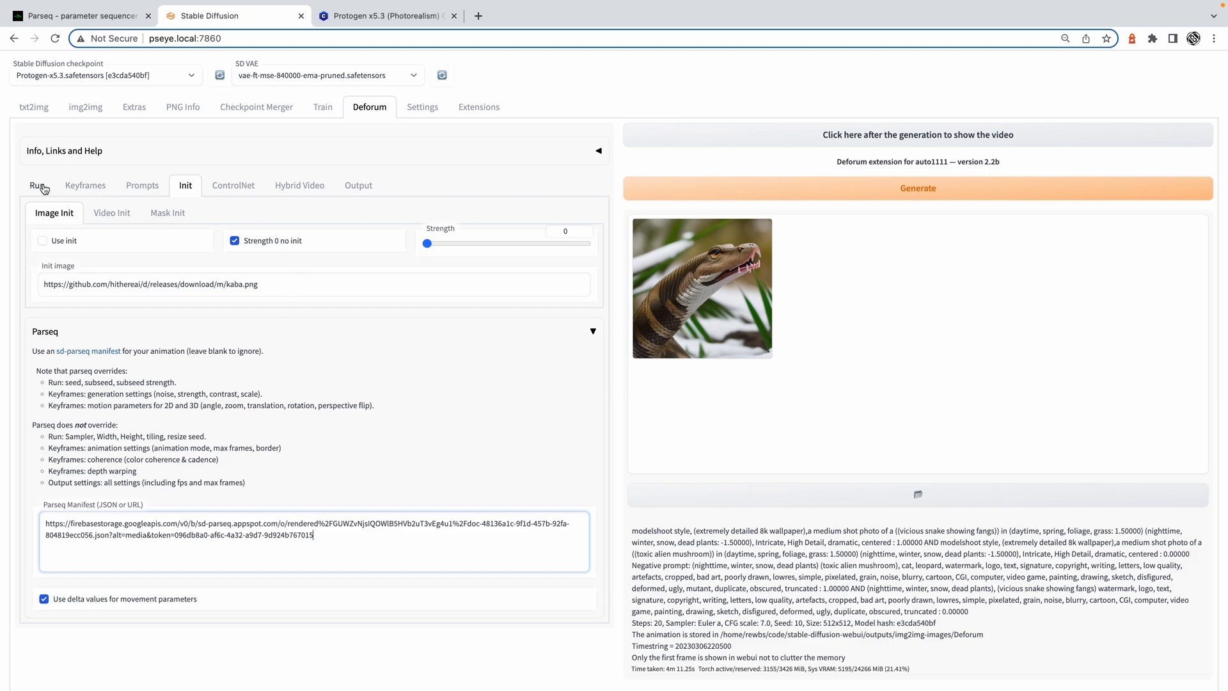
- Set Deforum's max frames to 120 in the keyframe settings
click(95, 188)
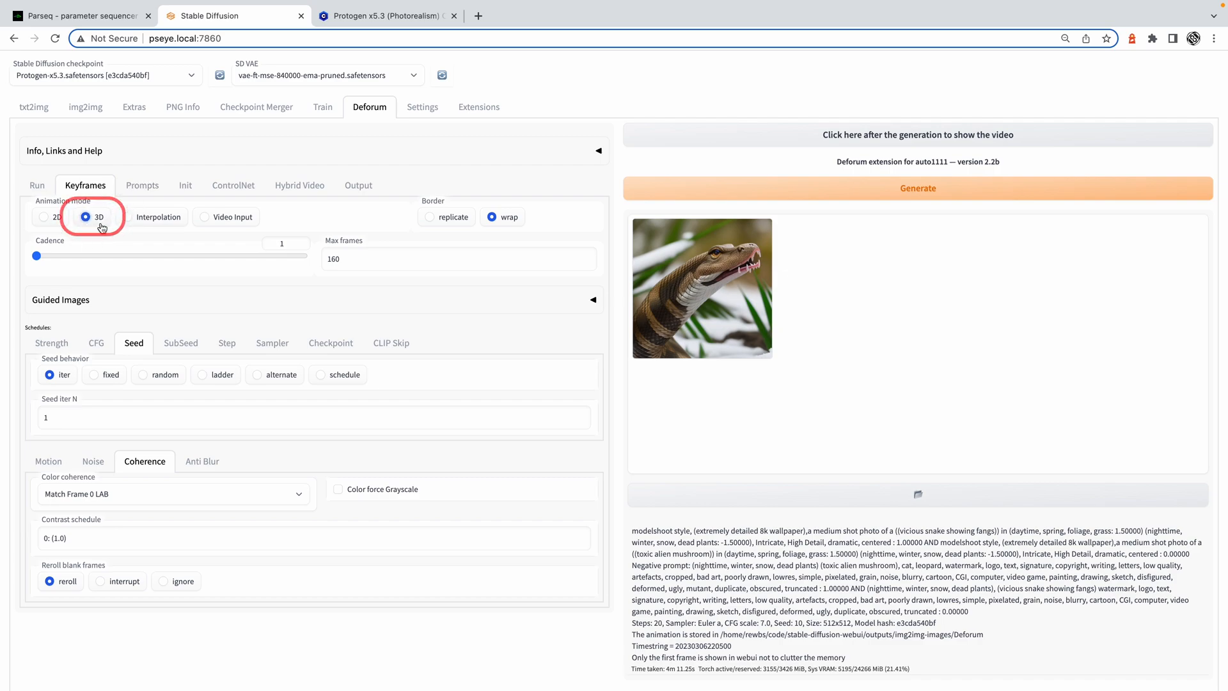
click(331, 261)
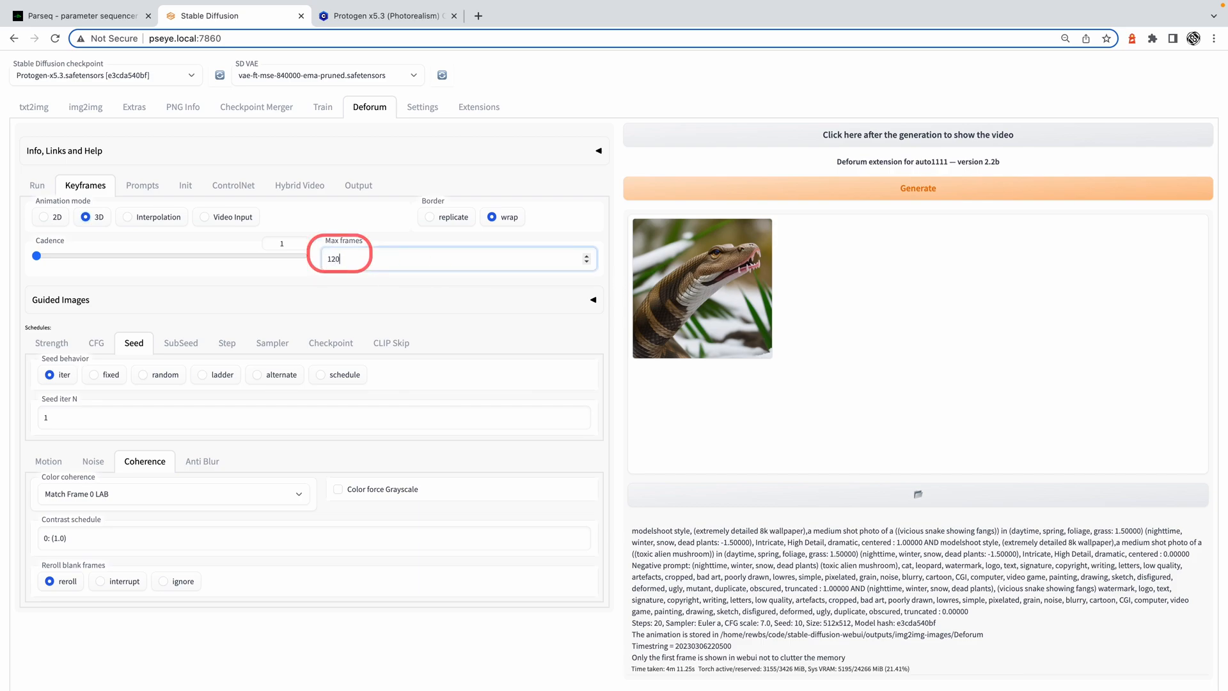
- Check the video frame rate in Deforum's output settings and set Parseq's output FPS to 10 to match
click(374, 191)
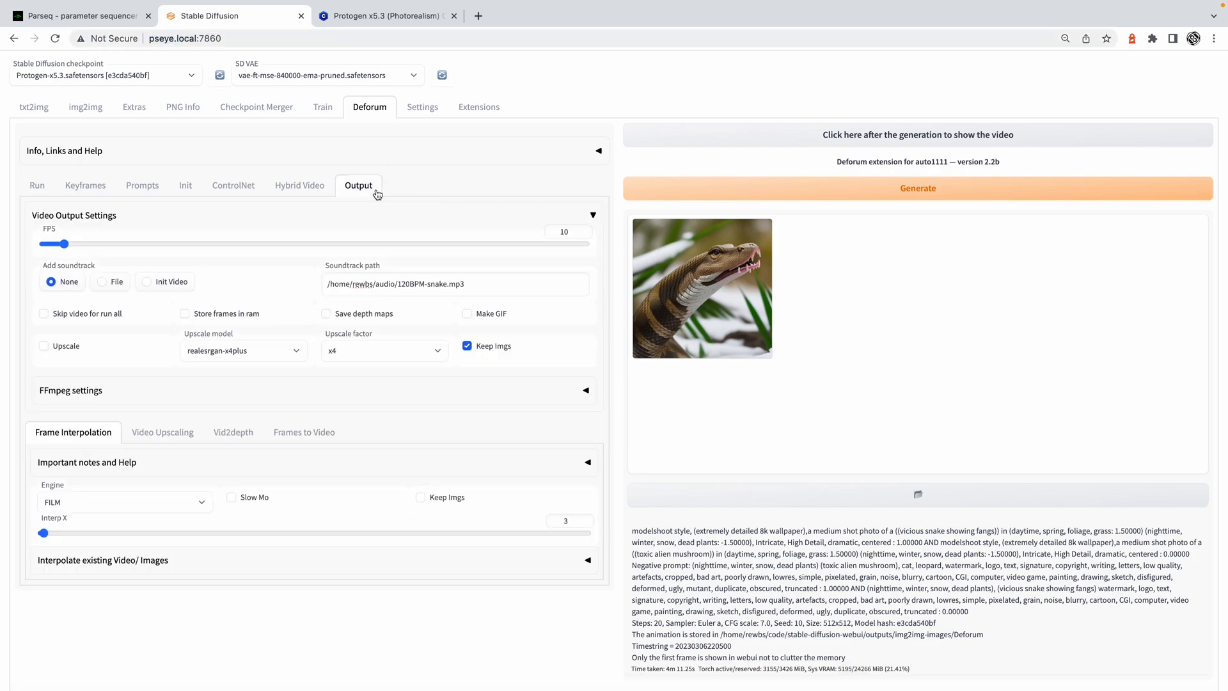
drag(567, 232, 545, 228)
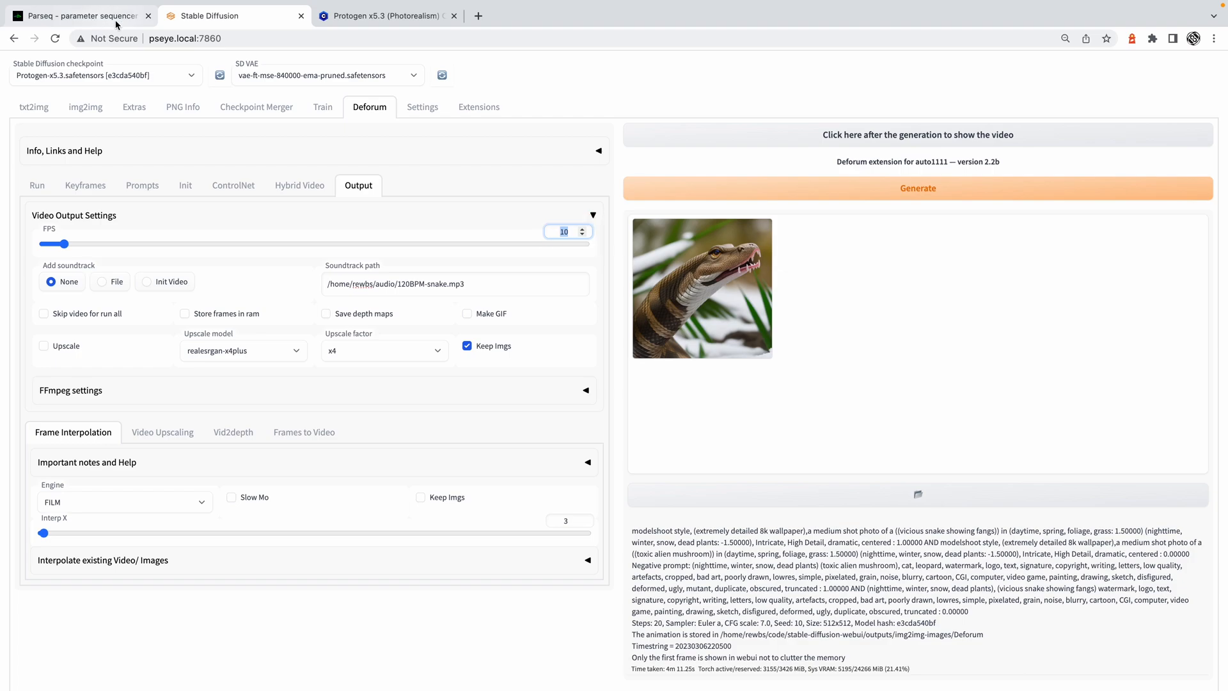
click(96, 19)
scroll(259, 408, down, 5)
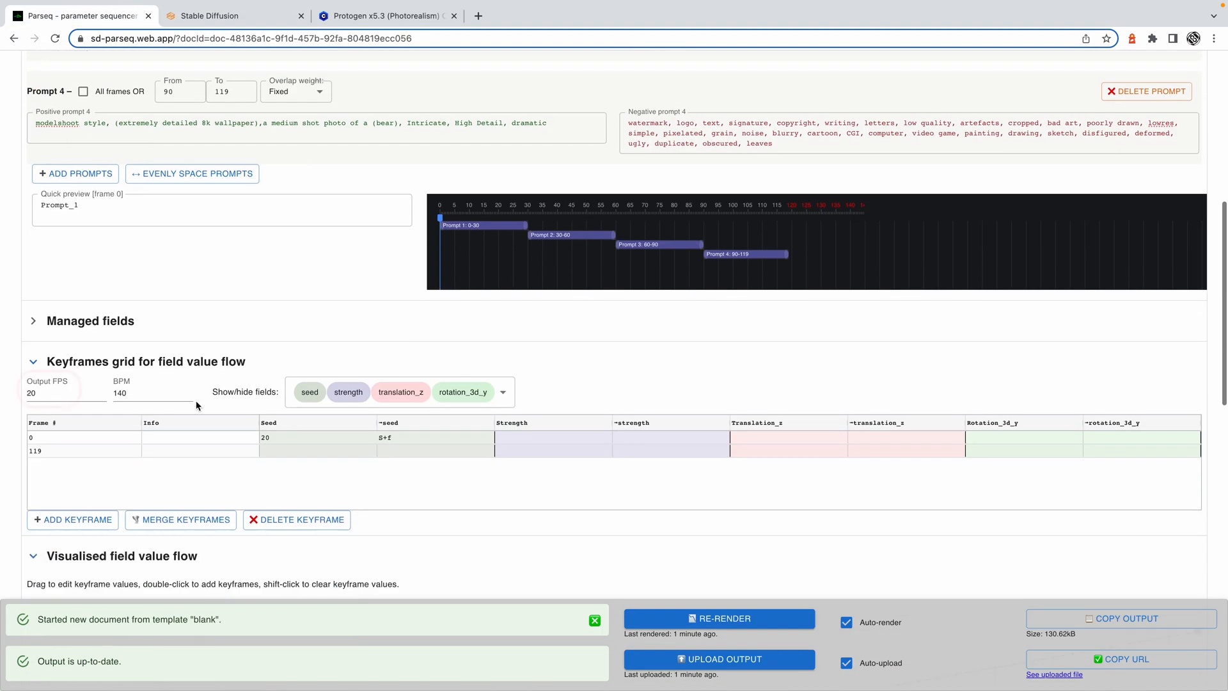
double_click(31, 393)
text(10)
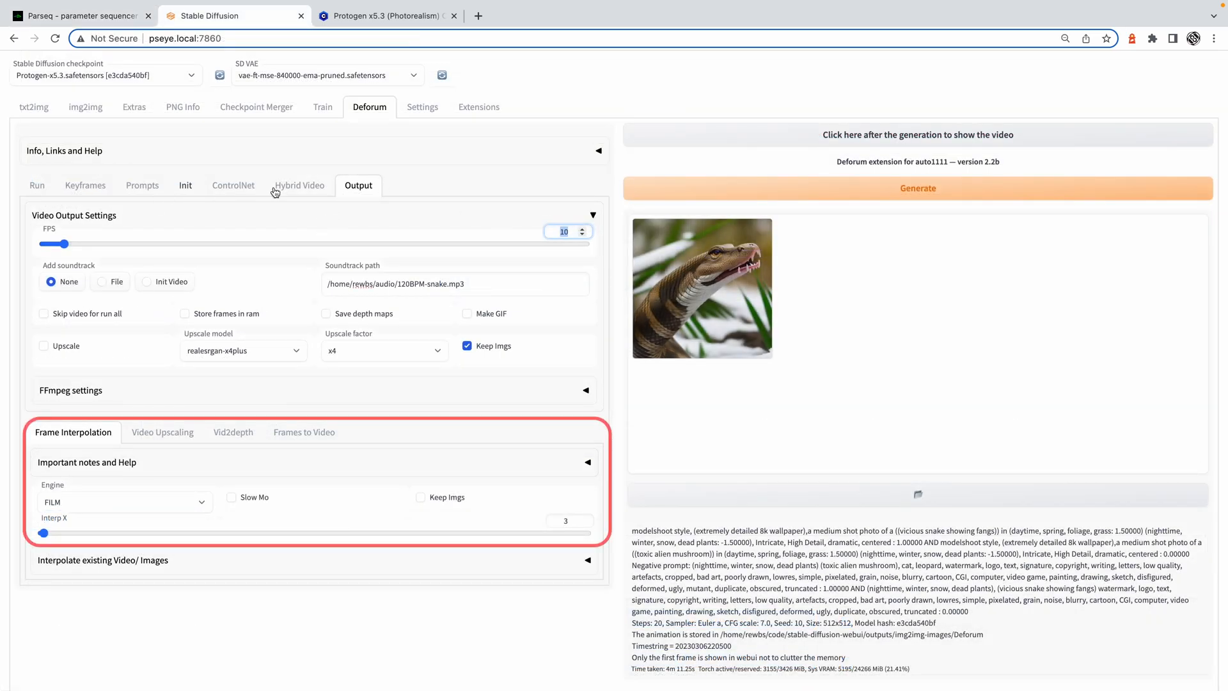
- Set the cadence to 1 in Deforum's keyframe settings and generate the animation
click(85, 185)
click(37, 256)
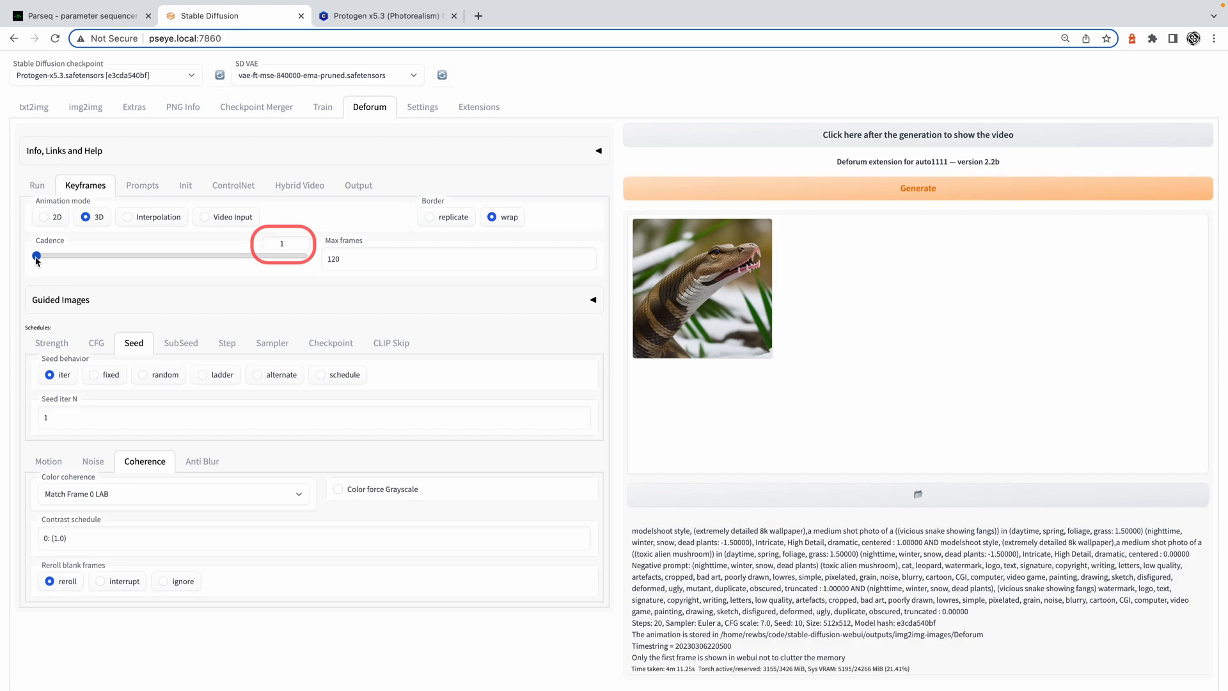
click(299, 242)
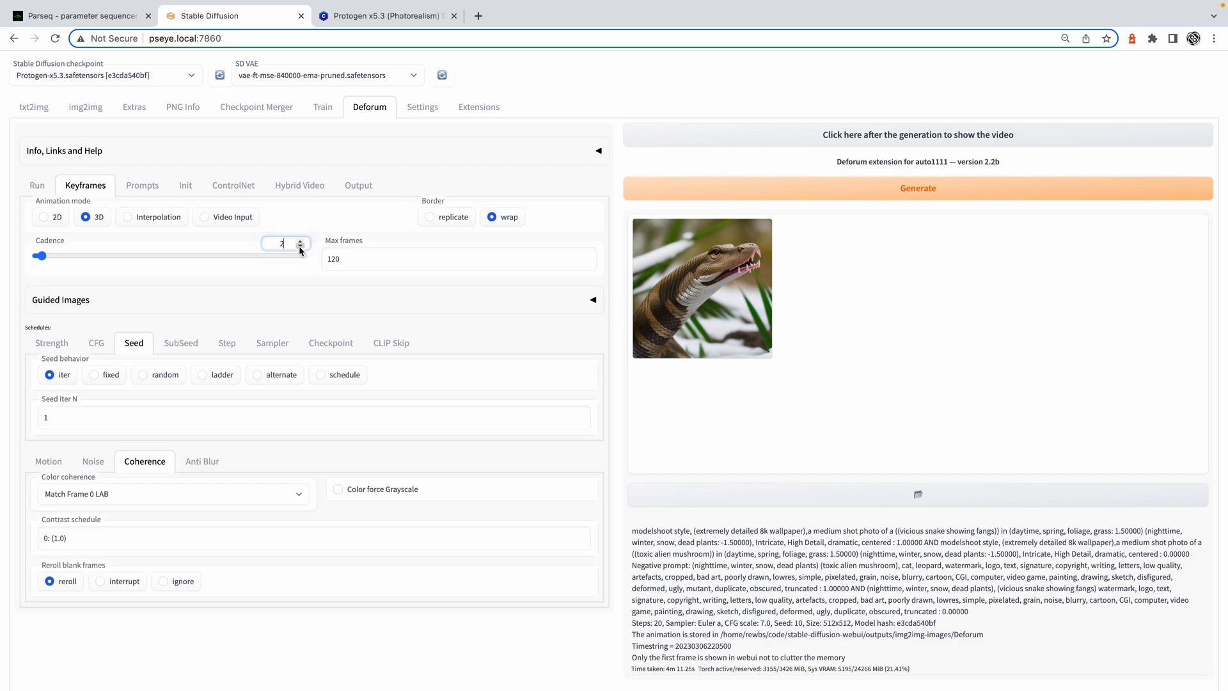
click(299, 247)
click(912, 189)
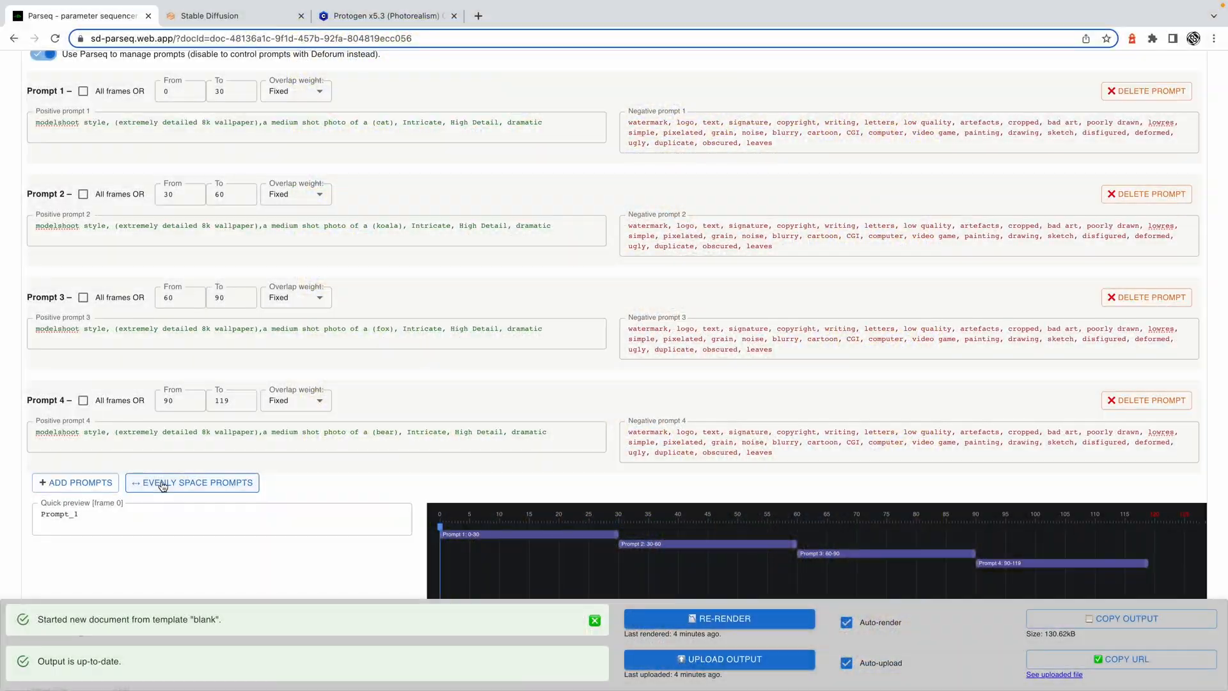
- Evenly space the four prompts in Parseq with 30 fade frames between them
click(163, 484)
click(478, 381)
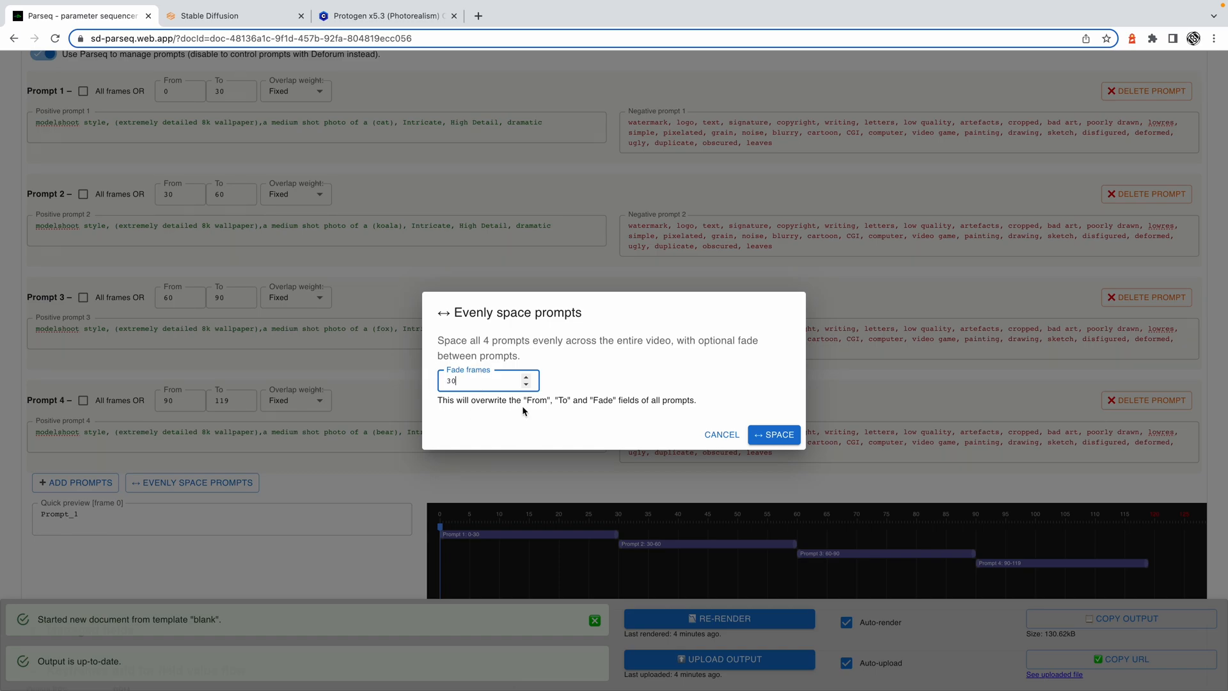
click(769, 435)
scroll(710, 566, down, 2)
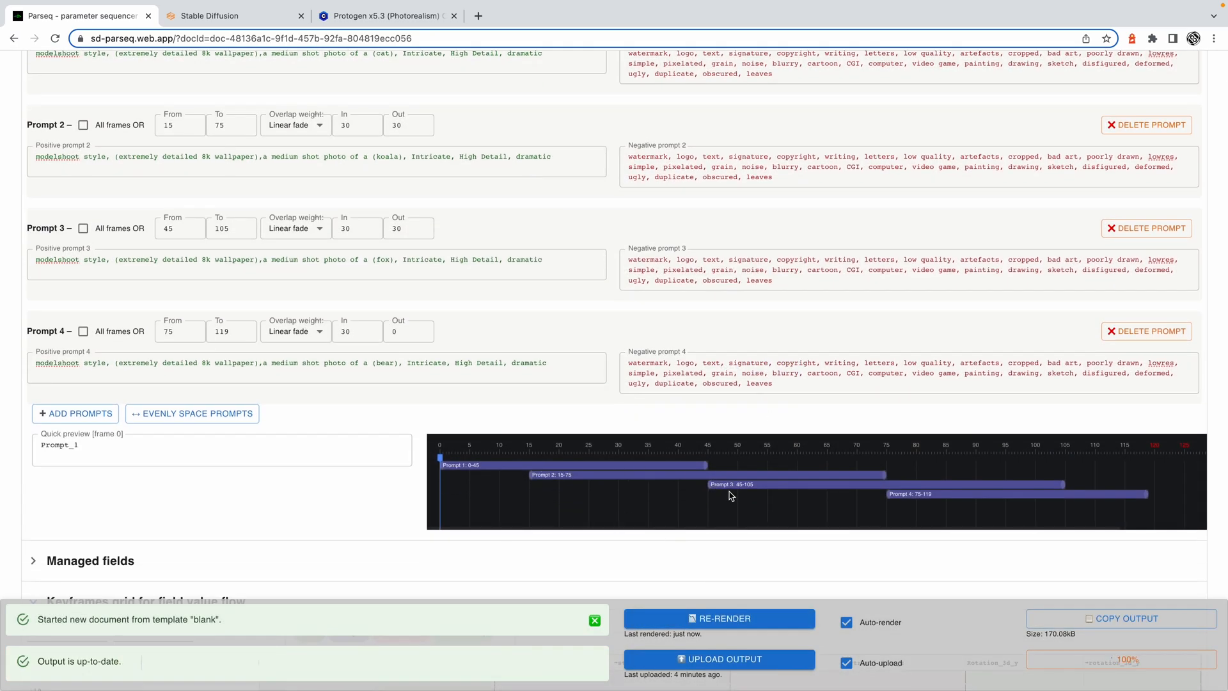
- Scrub the playhead along the prompt timeline to preview how the weights of Prompt 1 and Prompt 2 blend
drag(460, 458, 544, 465)
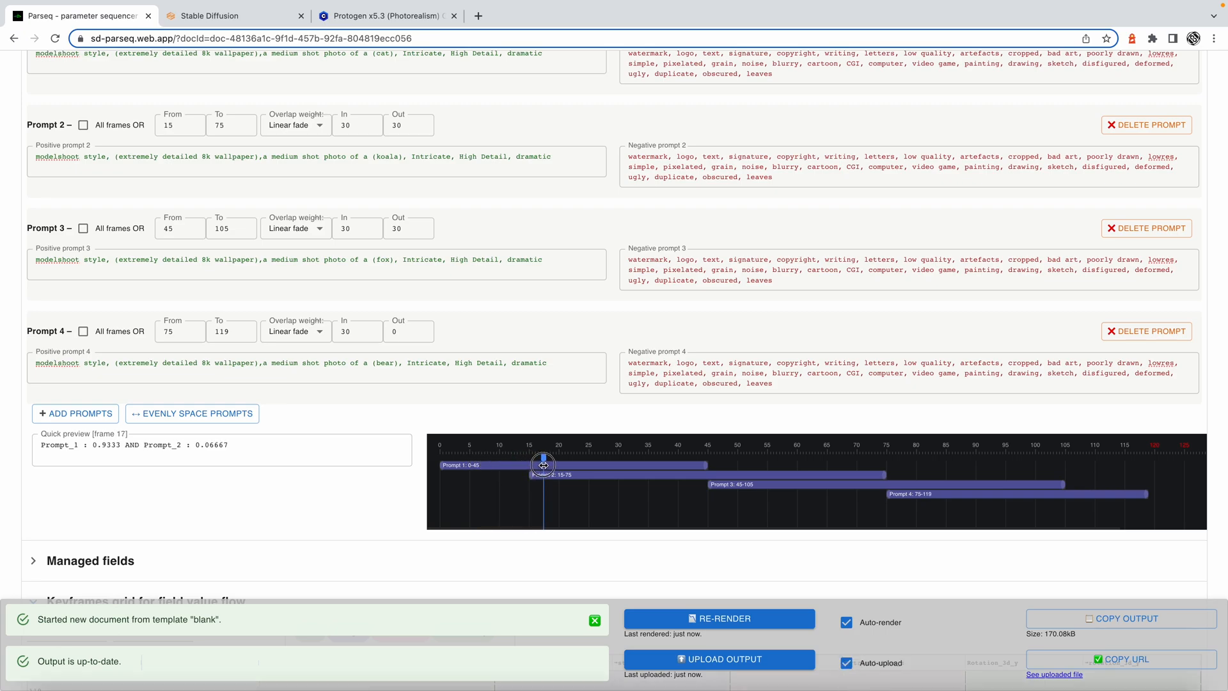
mouse_move(67, 436)
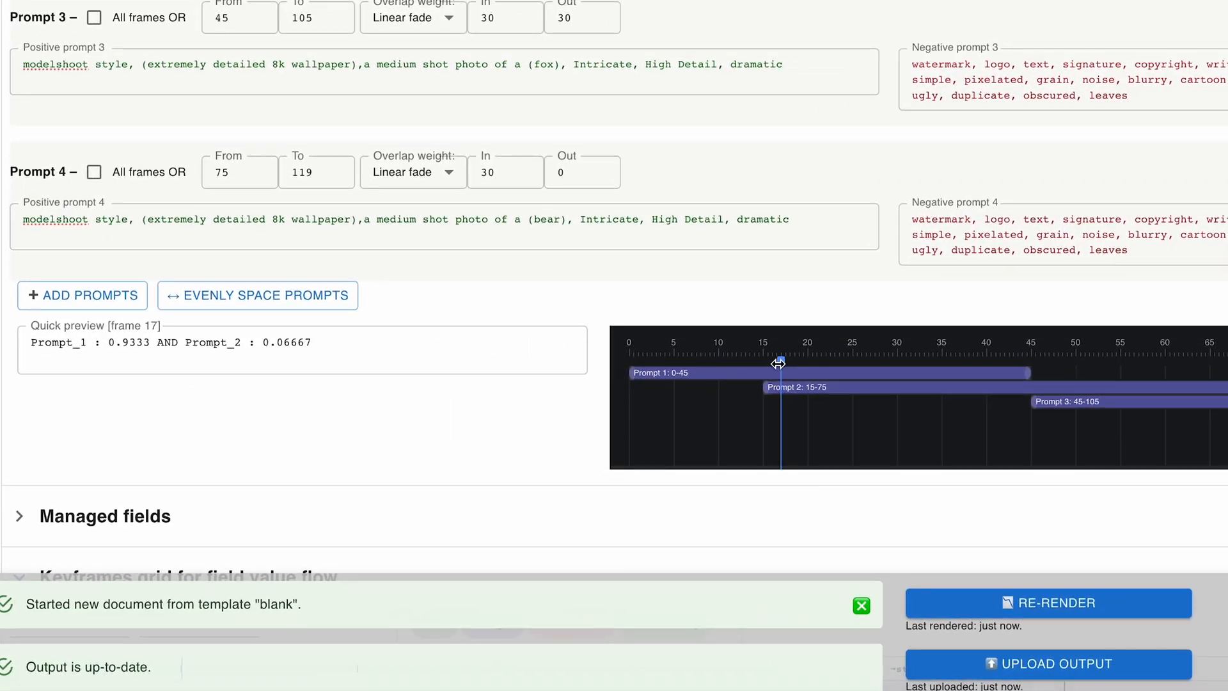
drag(777, 364, 973, 388)
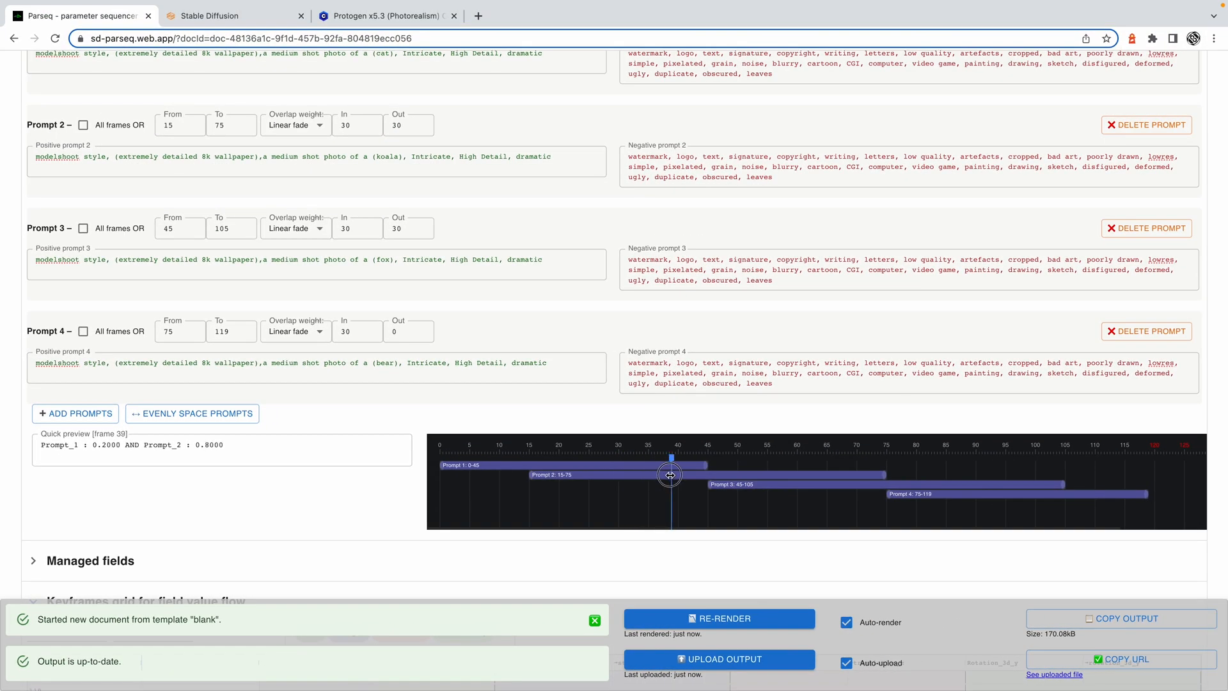
drag(670, 474, 697, 476)
drag(1016, 628, 957, 625)
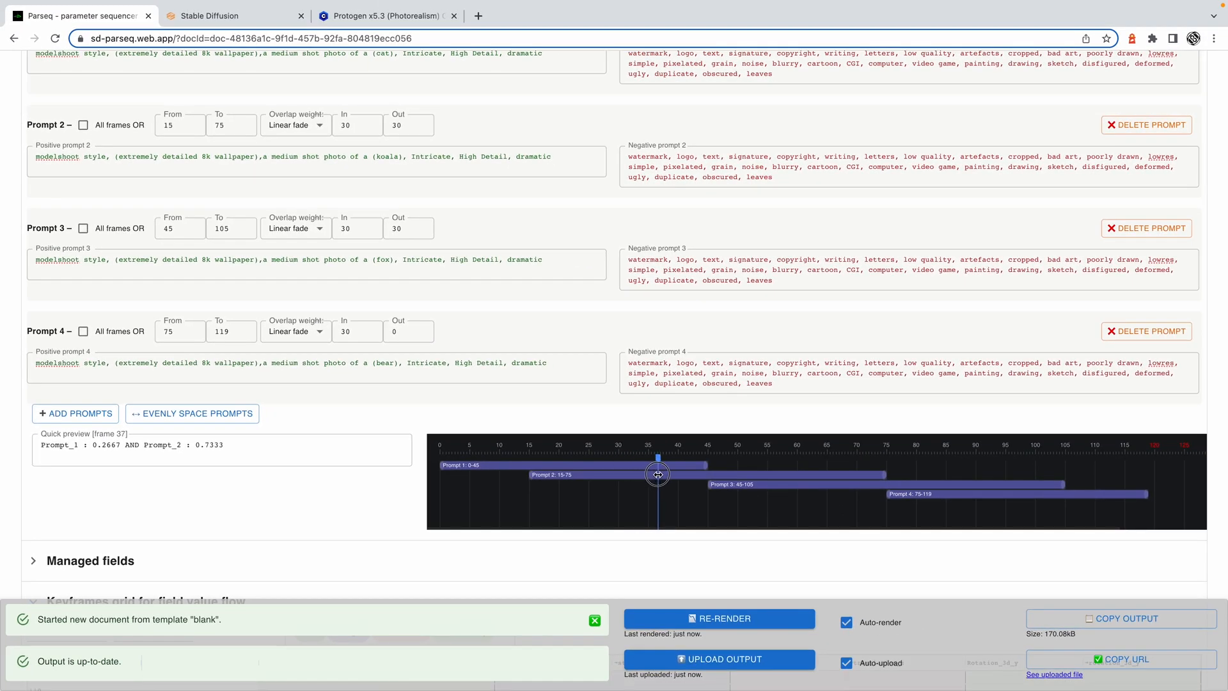
drag(658, 474, 708, 477)
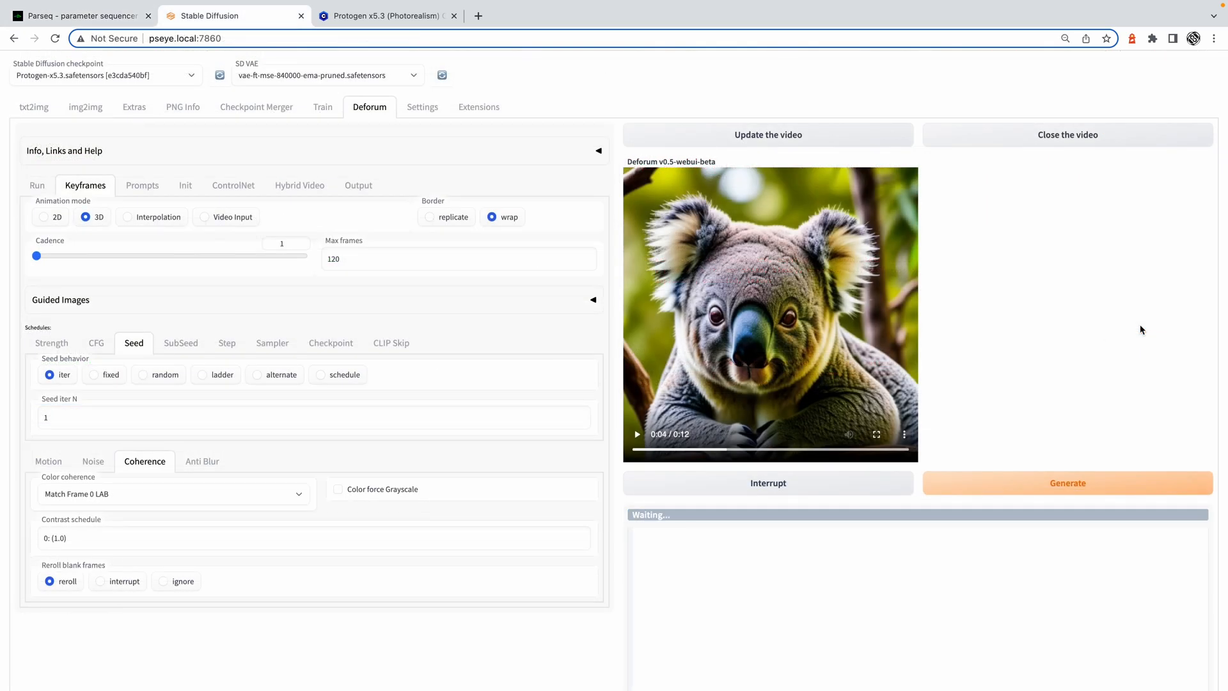
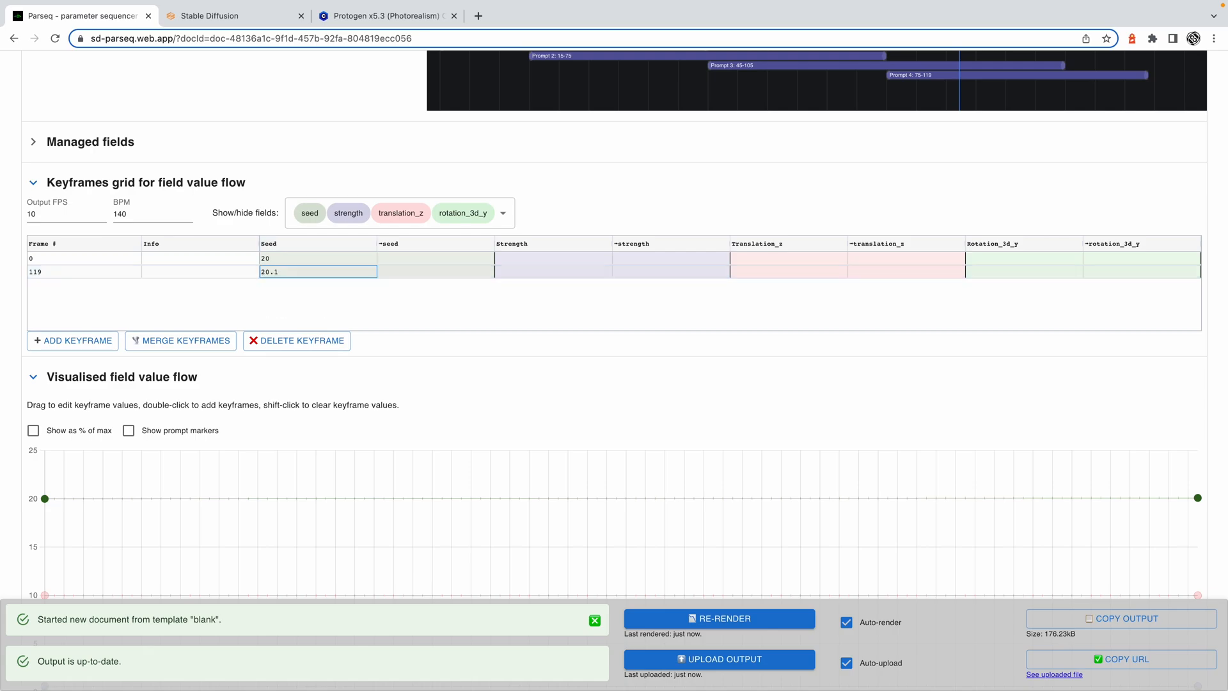
- Switch to Stable Diffusion and generate the Deforum animation with the updated Parseq values
click(215, 16)
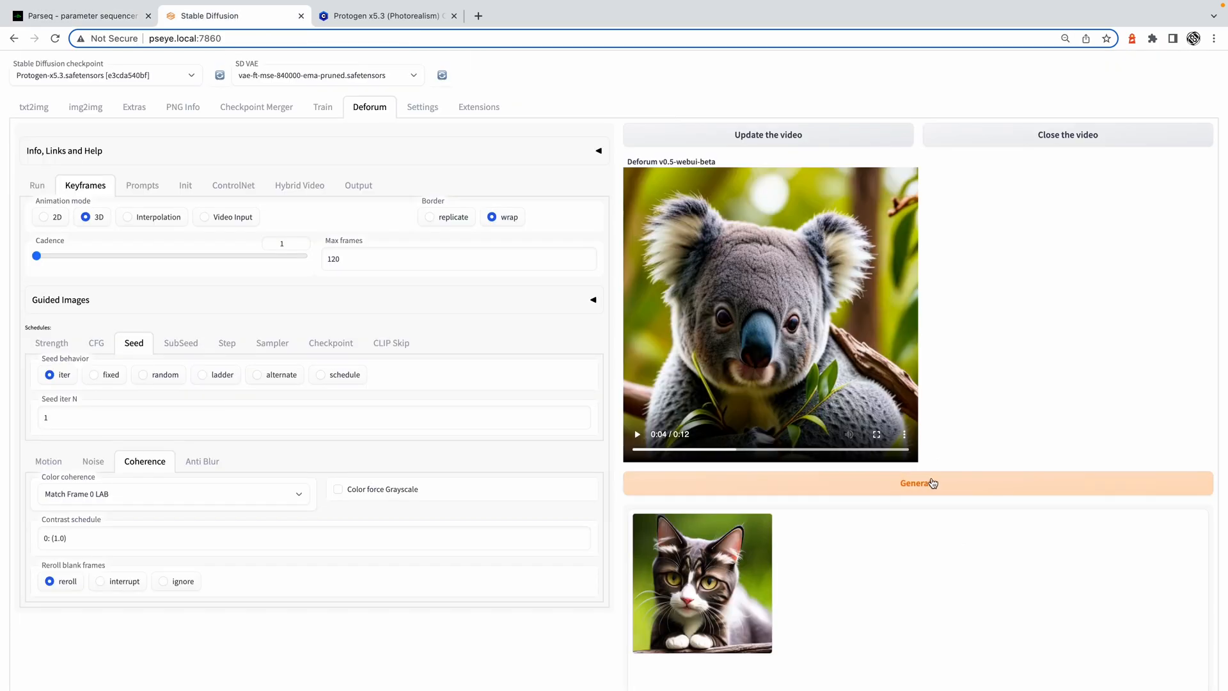
click(931, 482)
scroll(1087, 345, down, 3)
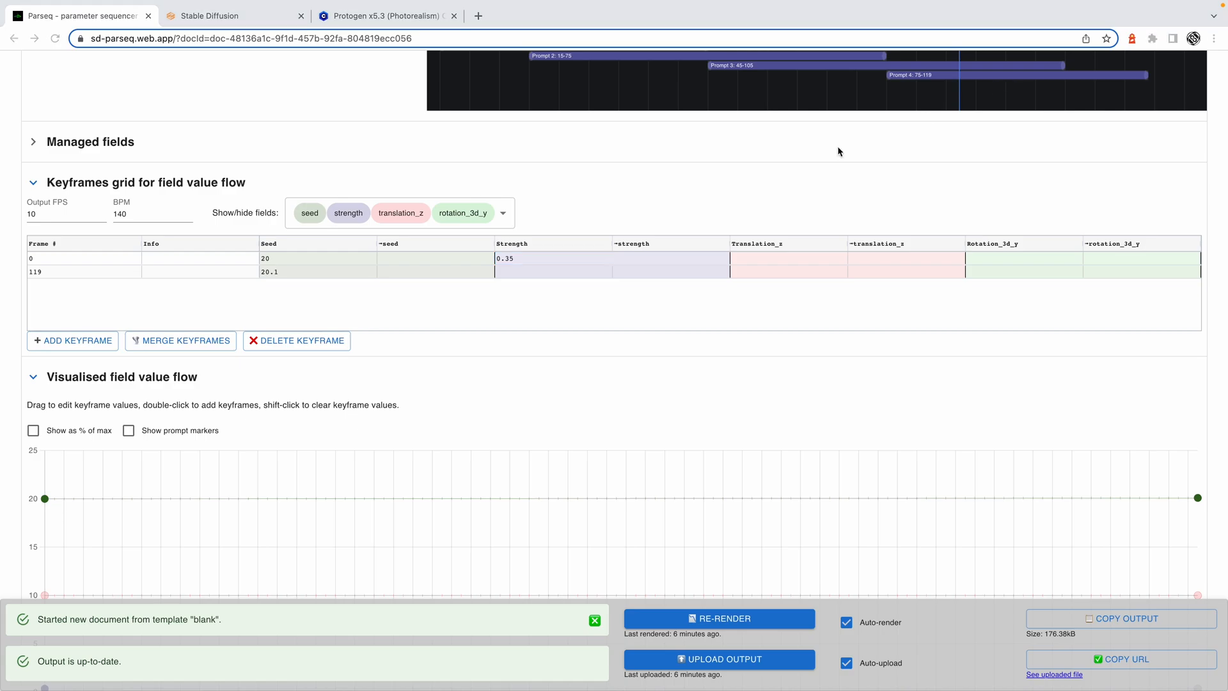
- Set translation_z in the Parseq keyframes grid to 10 at frame 0 and -250 at frame 119
double_click(781, 261)
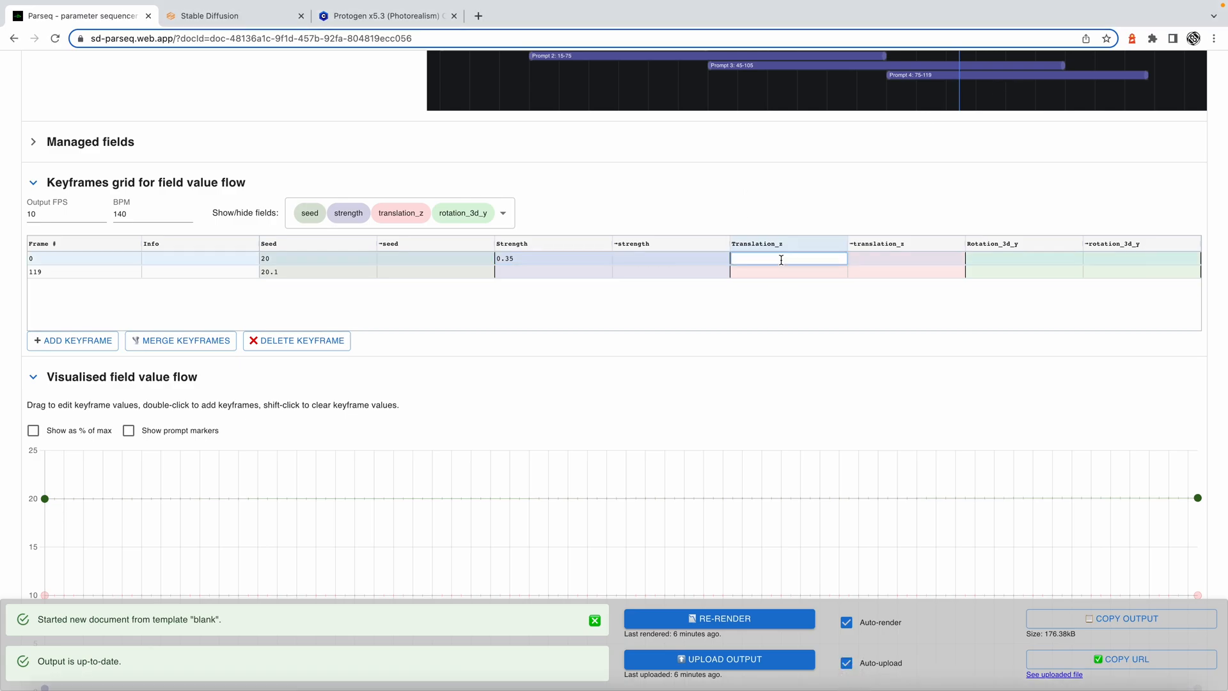
text(10)
key(Return)
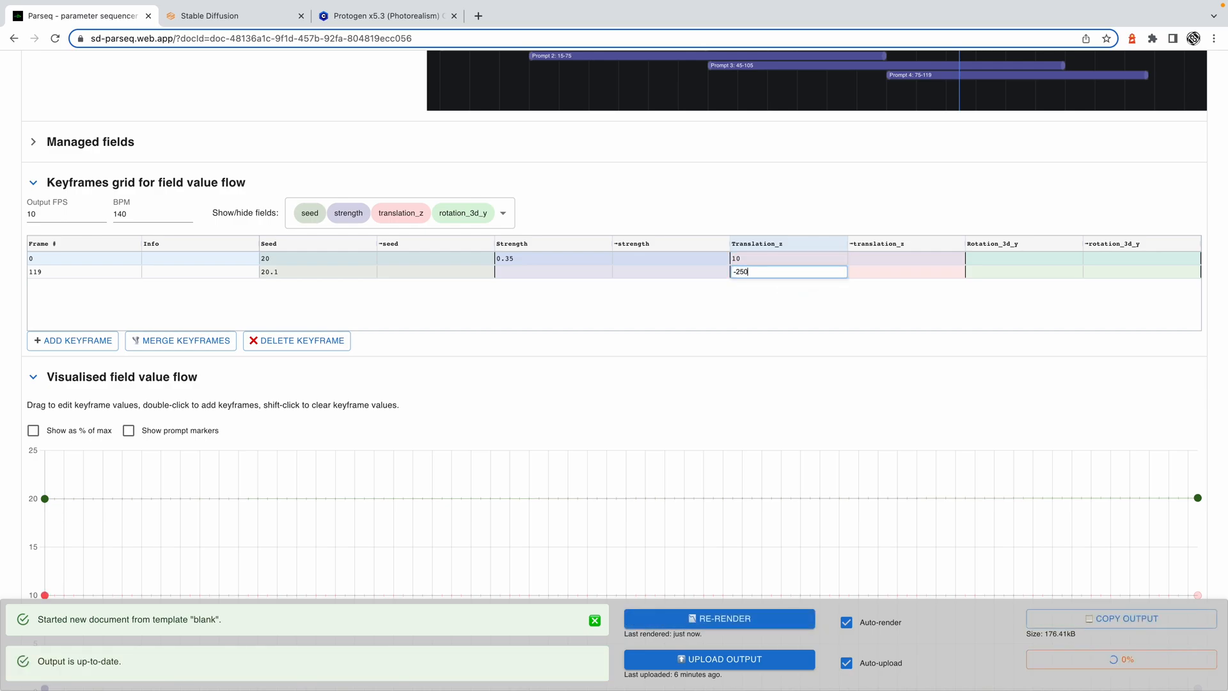
key(Return)
- Set rotation_3d_y to 0 at frame 0 and 20 at frame 119
double_click(1068, 260)
text(0)
key(Return)
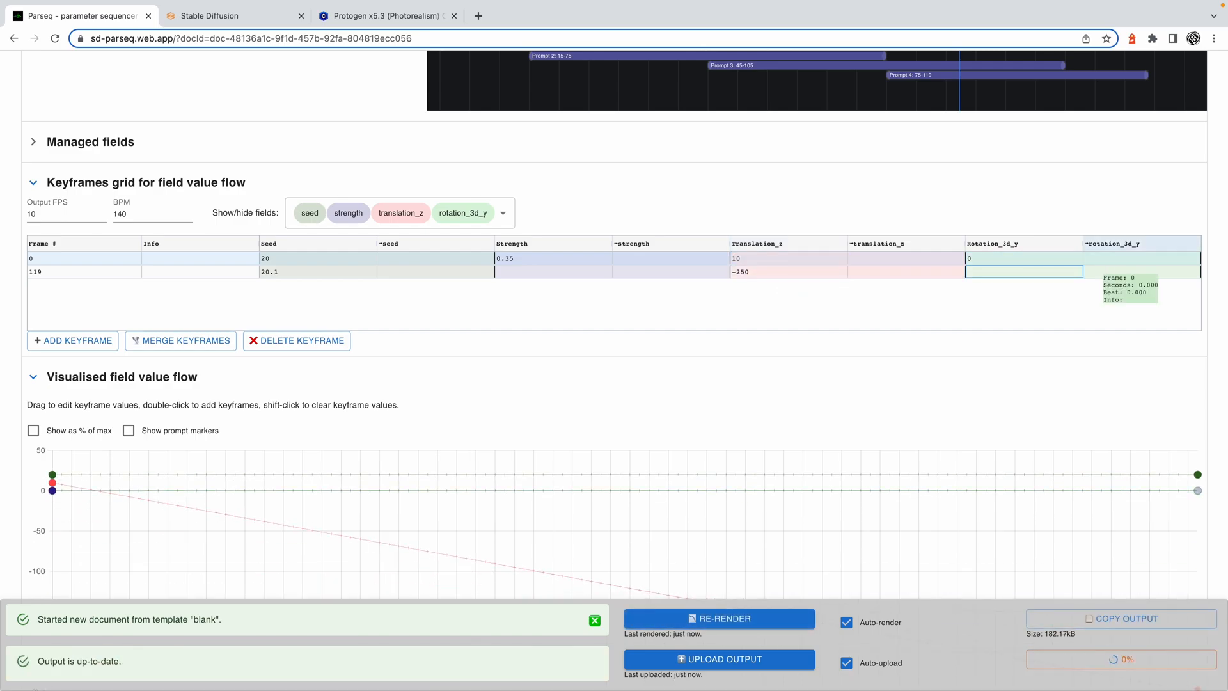
text(20)
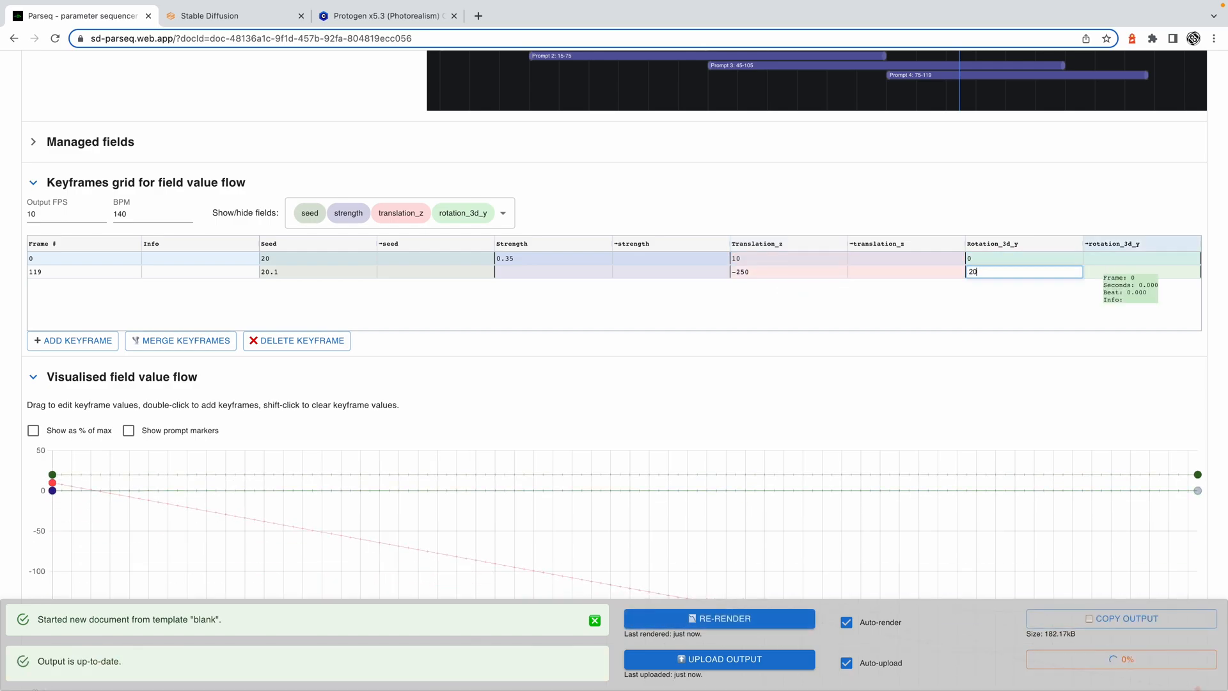
key(Return)
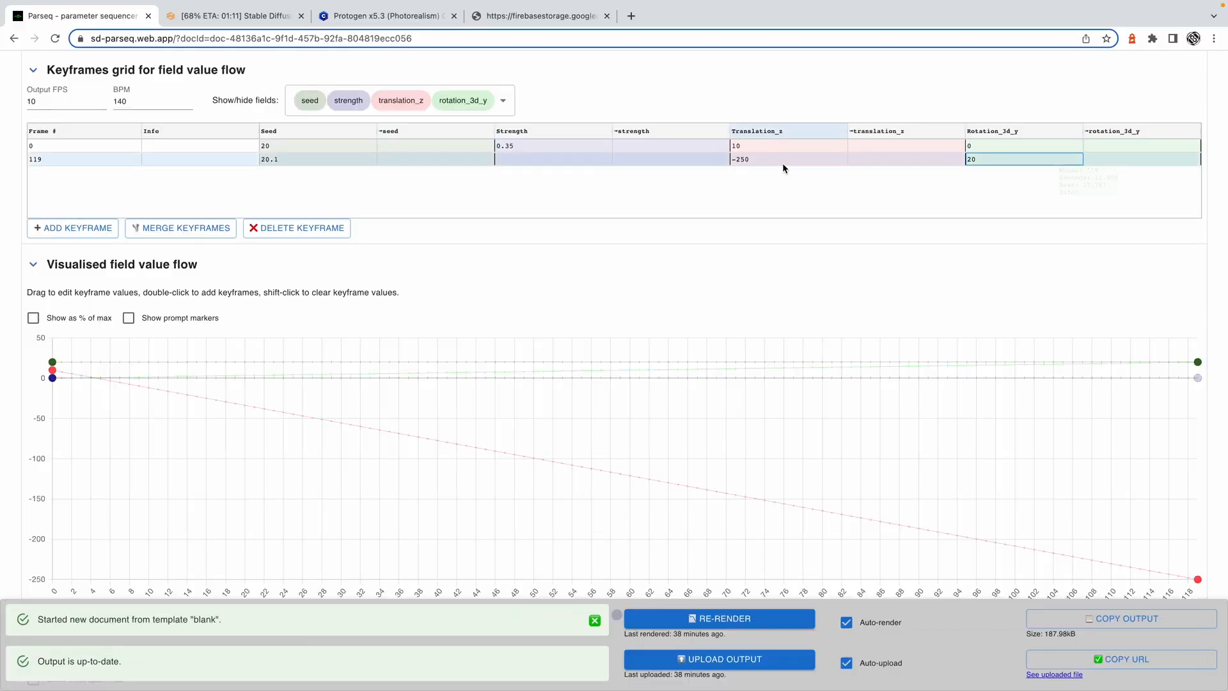
- Change the frame 119 keyframe to a translation_z of -500 and a rotation_3d_y of 45
double_click(781, 161)
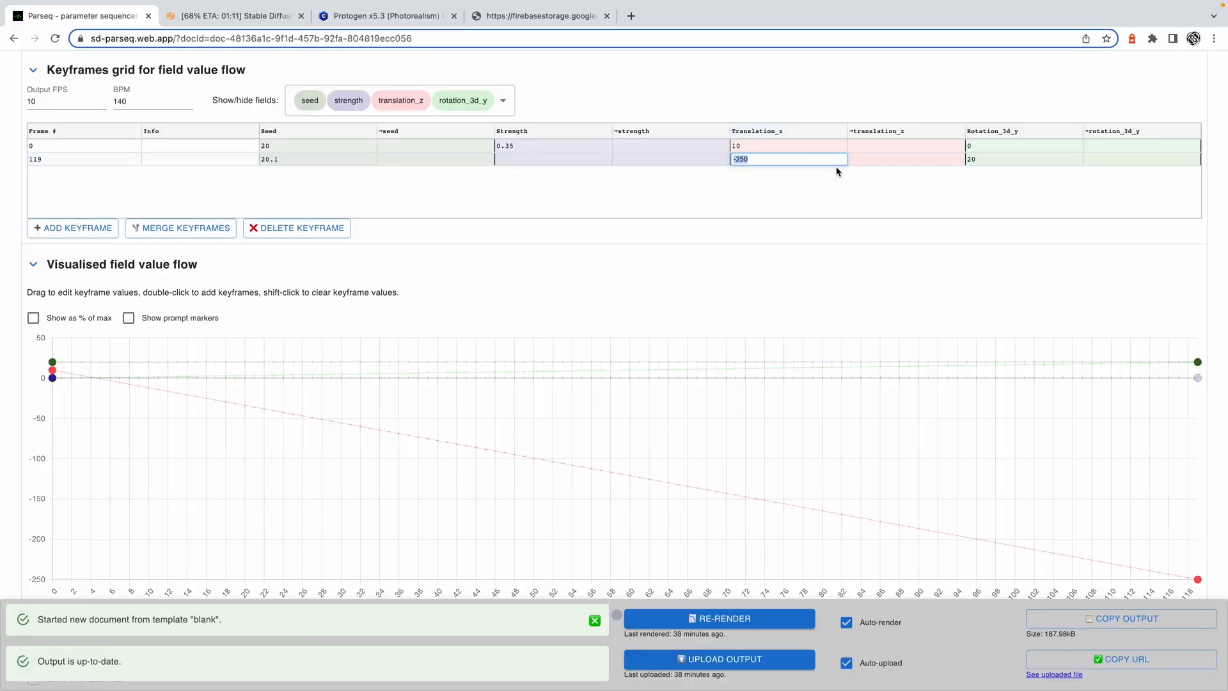
text(-500)
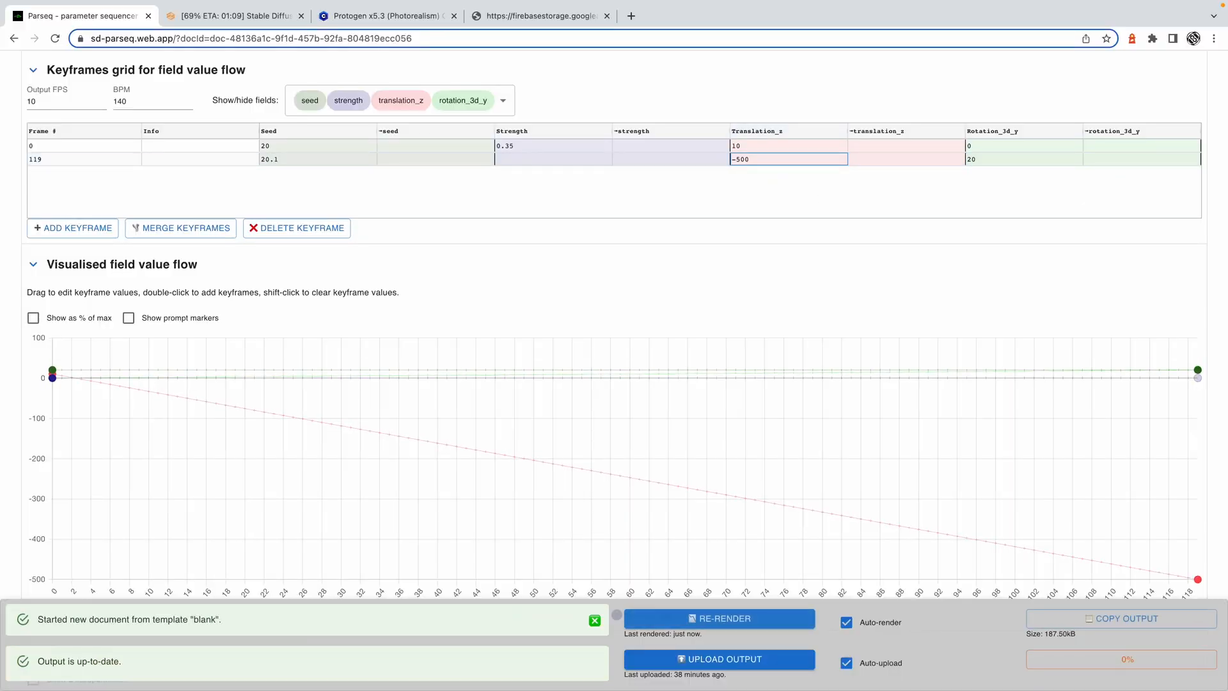
click(981, 160)
double_click(981, 160)
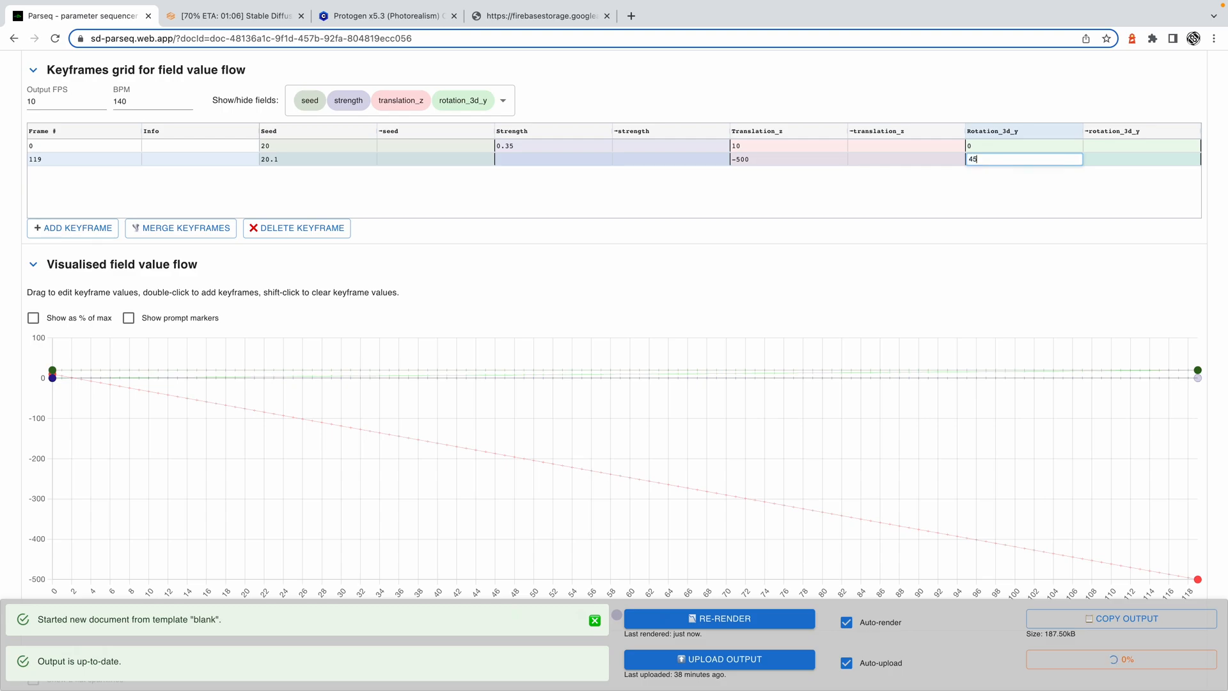
- Set strength to 0.45 at frame 0 and generate the animation again in Stable Diffusion
click(531, 146)
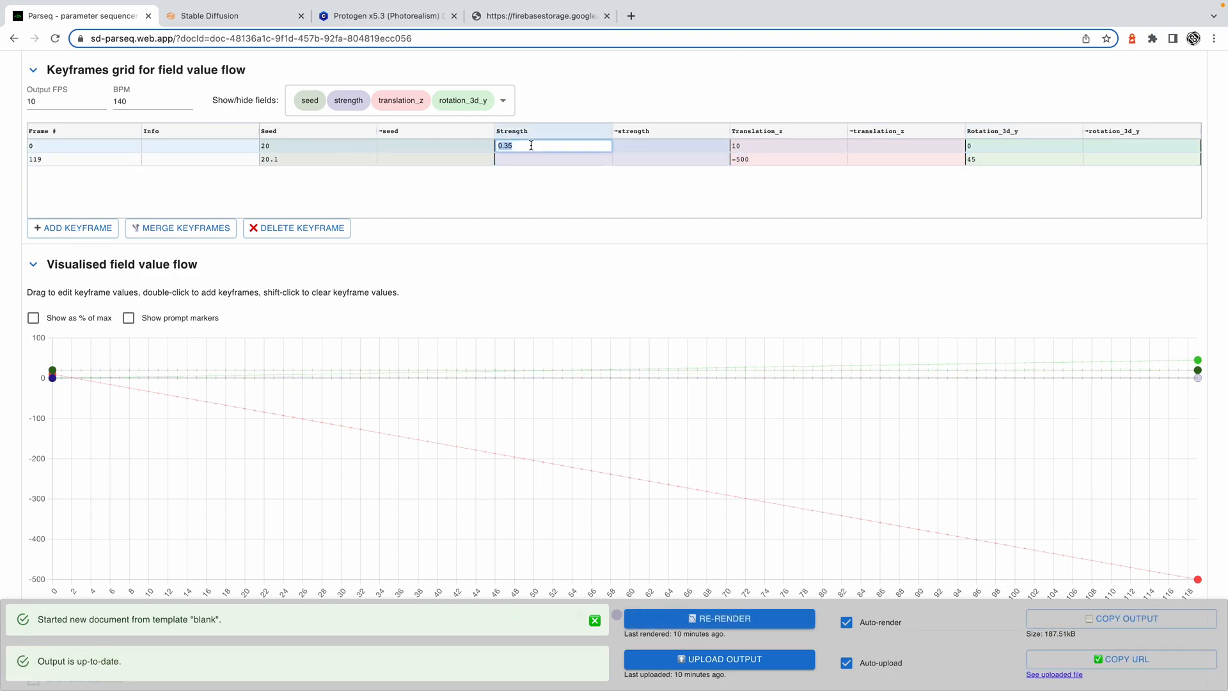
key(Return)
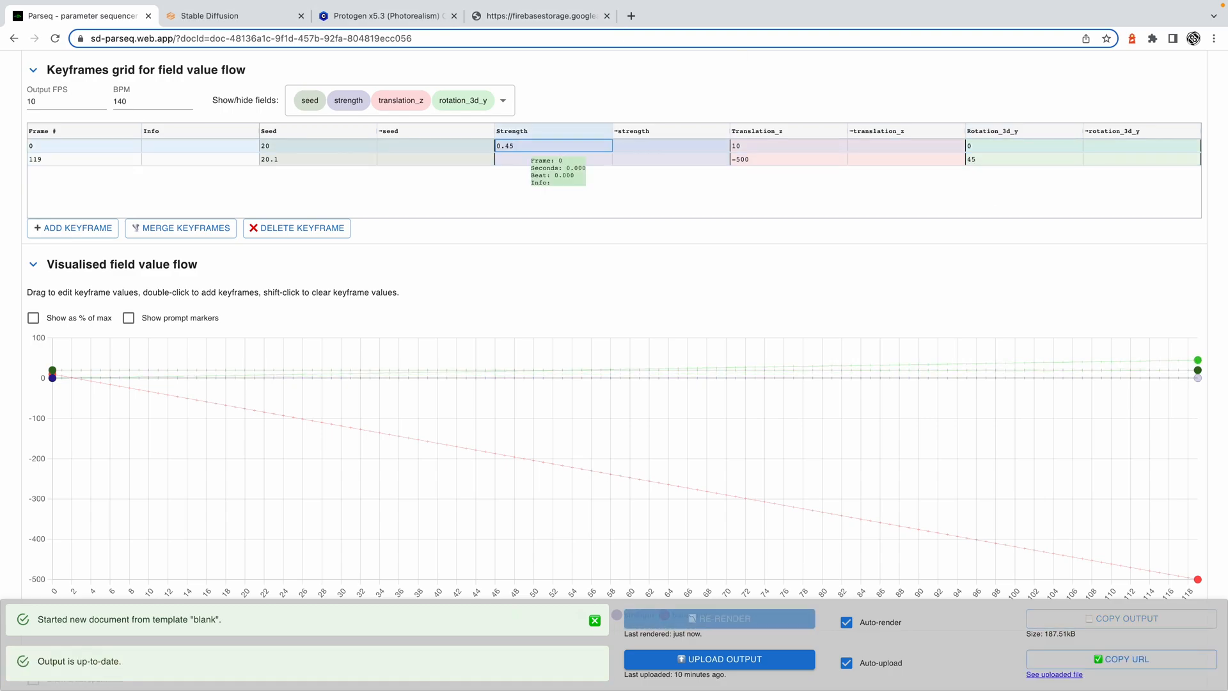
click(210, 16)
click(882, 479)
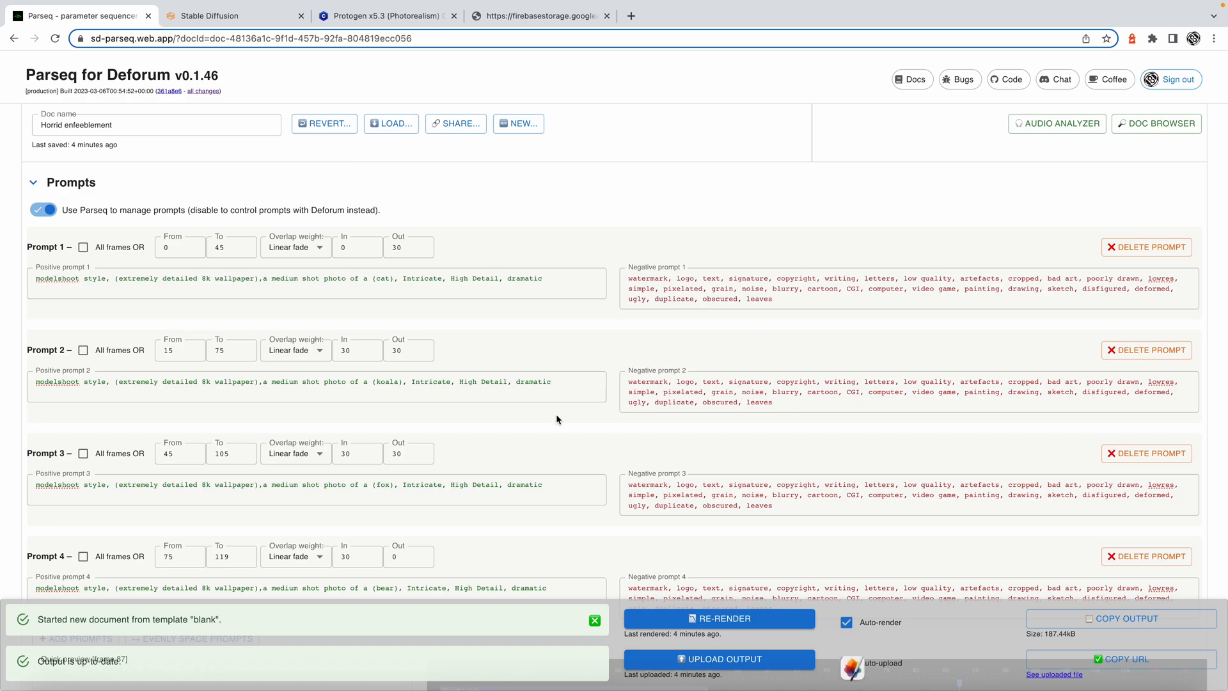
- Delete prompts 4 and 3 in Parseq and make prompts 1 and 2 active for all frames
click(404, 499)
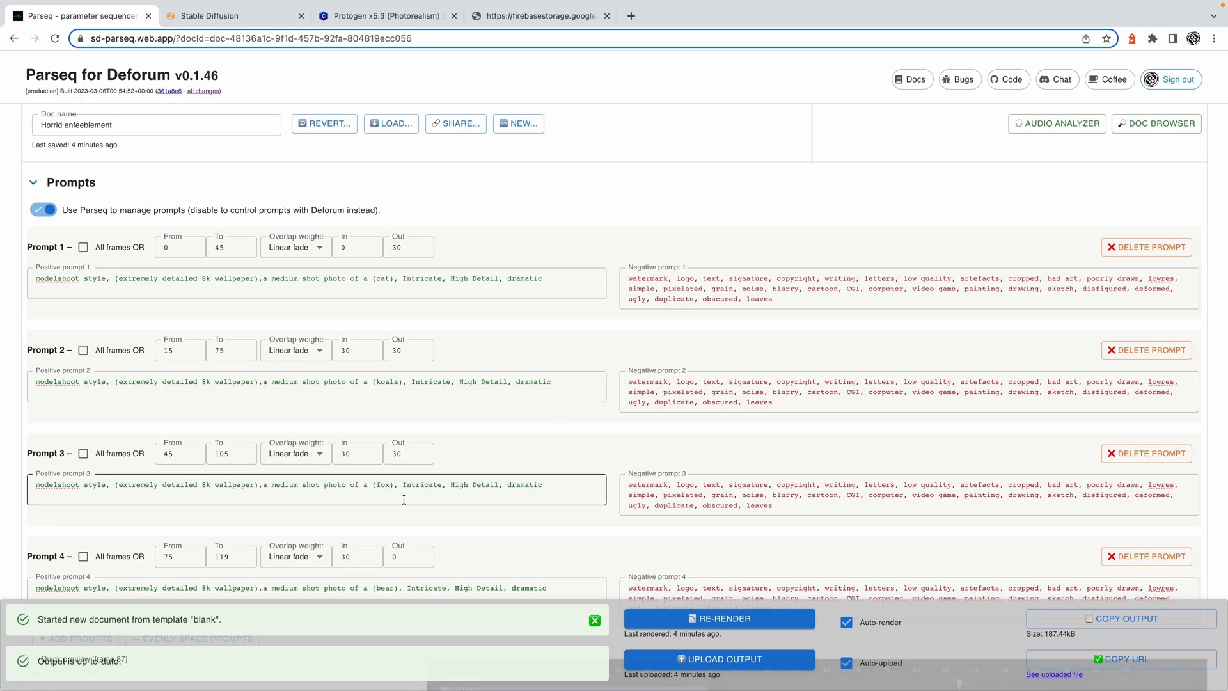
scroll(404, 499, down, 2)
click(1116, 439)
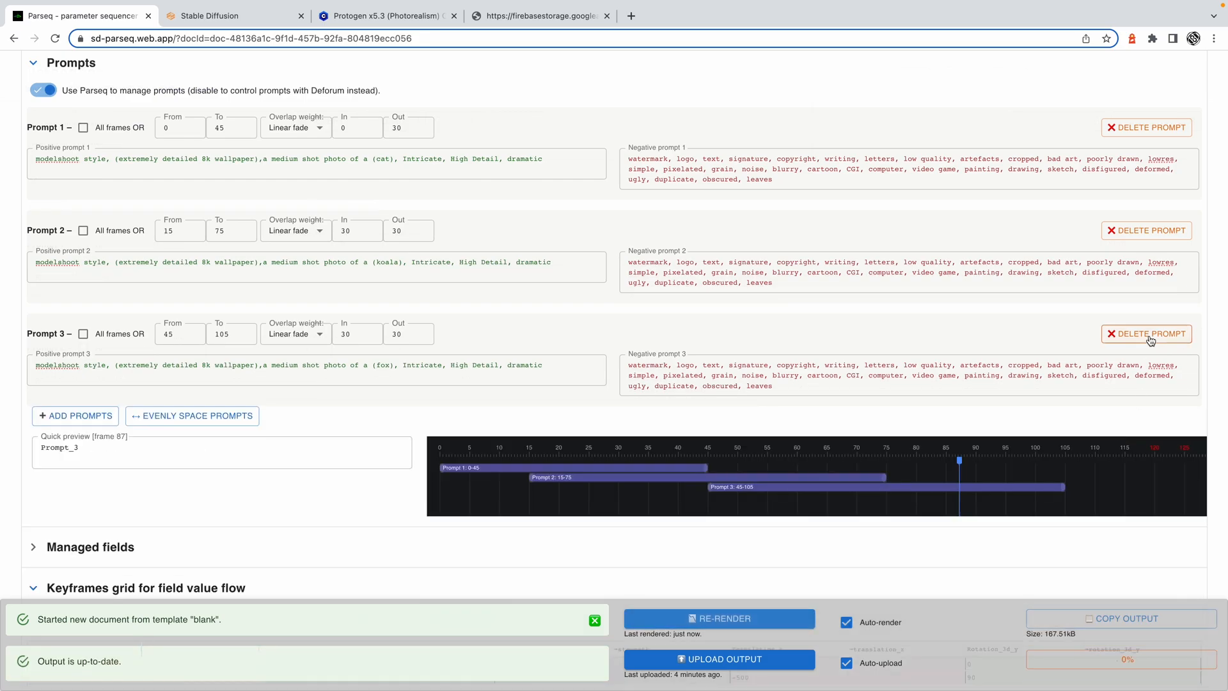
click(1146, 334)
scroll(493, 325, up, 1)
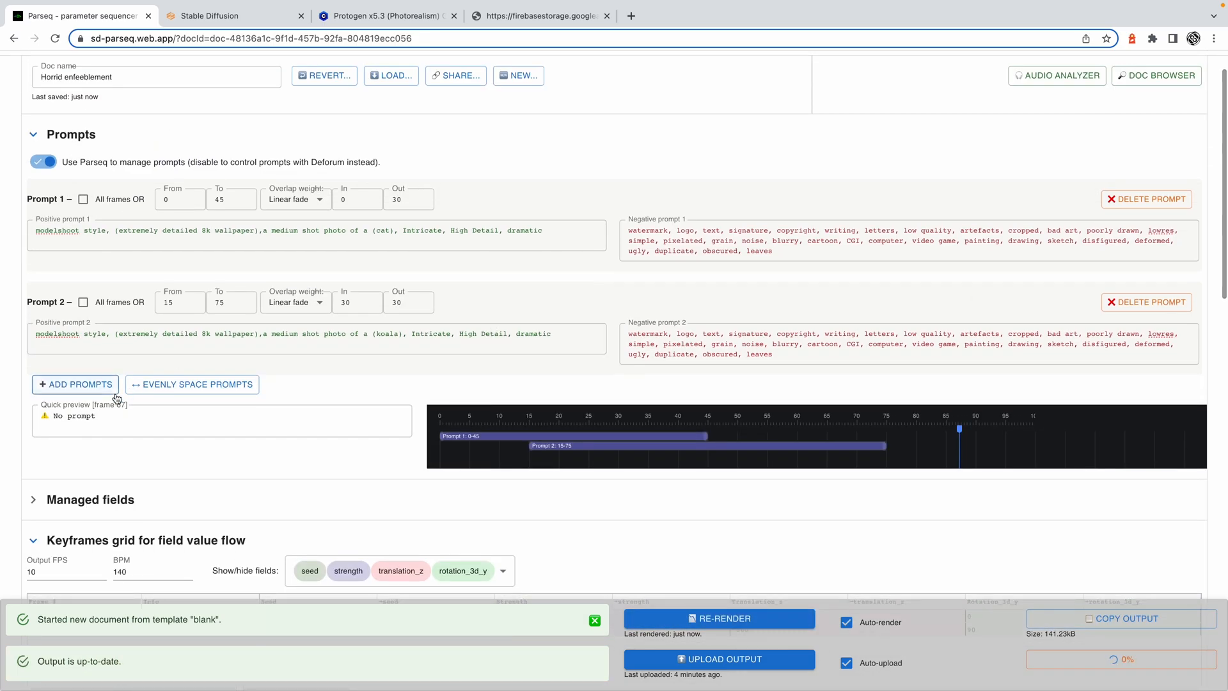
click(83, 302)
click(83, 199)
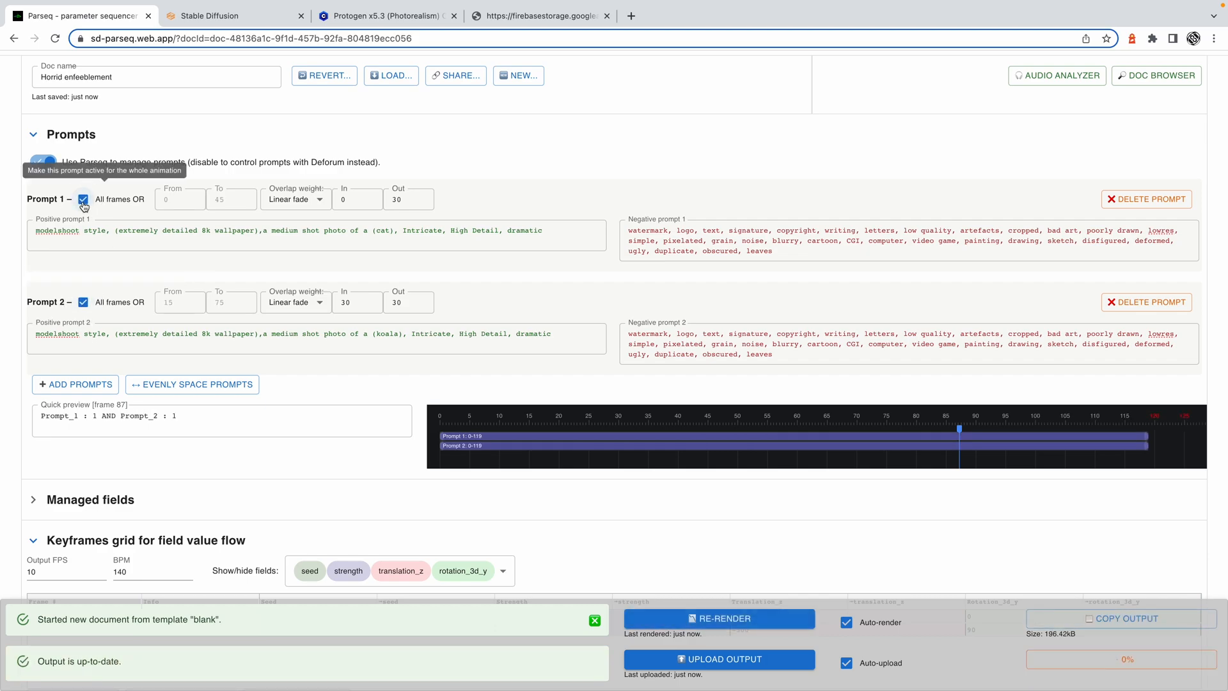
- Move the last keyframe in the keyframes grid to frame 159
scroll(54, 502, down, 2)
double_click(53, 500)
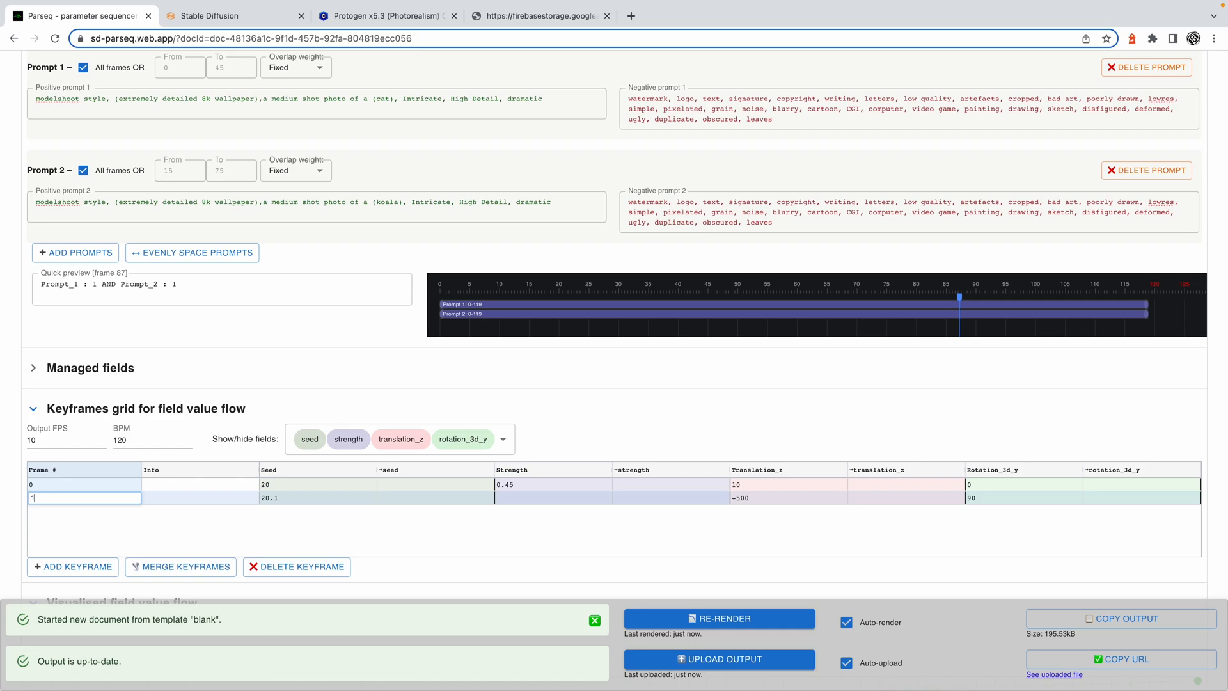
key(Return)
- Replace "cat" in positive prompt 1 with "vicious snake showing fangs"
scroll(321, 411, up, 3)
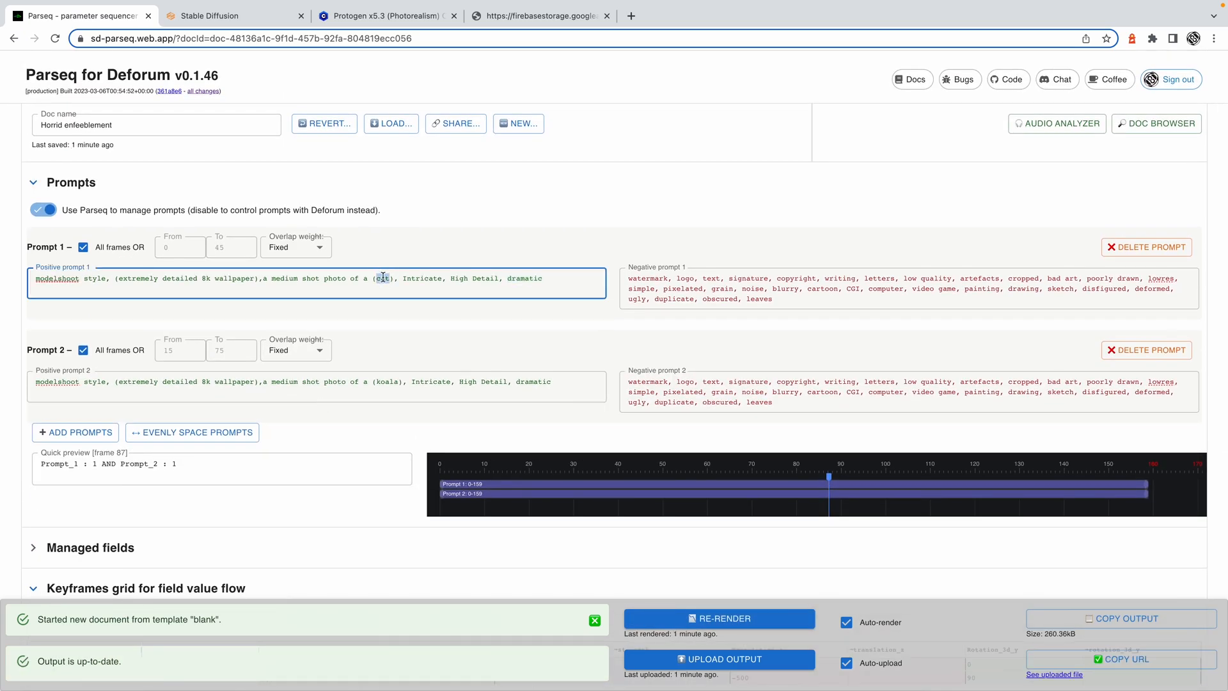
text(vicious snake showing fangs)
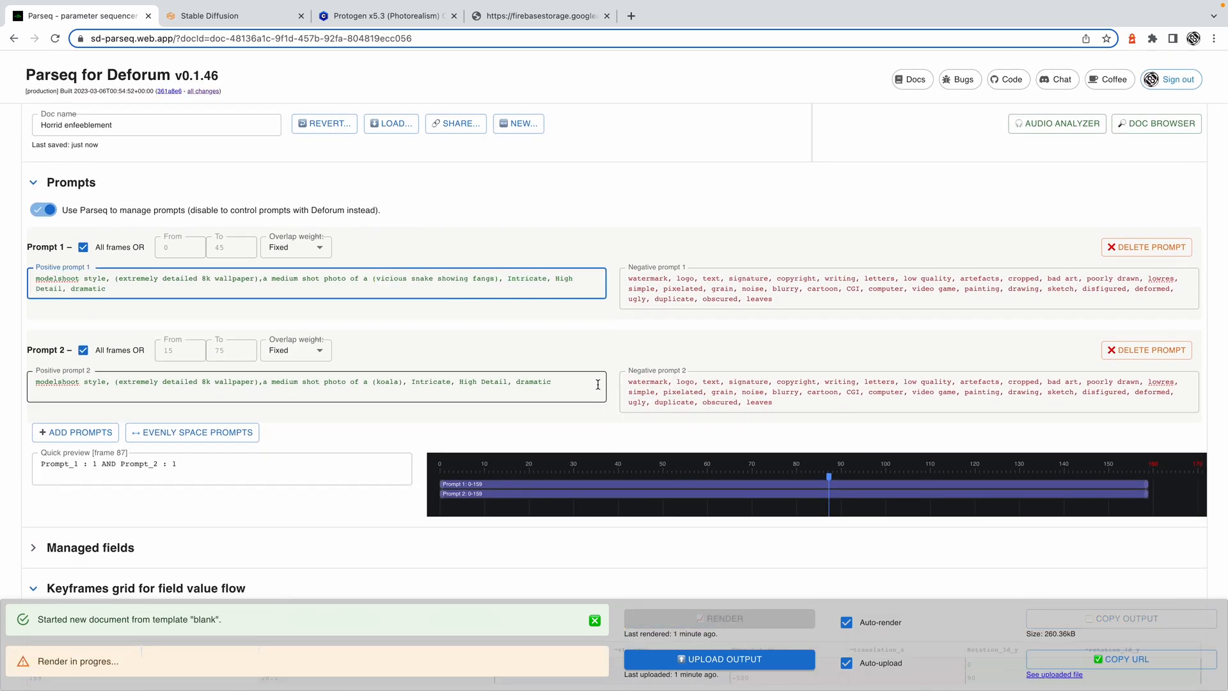
- Replace "koala" in positive prompt 2 with "toxic alien mushroom" and move the prompt timeline cursor to frame 124
double_click(383, 381)
text(toxic alien mushroom))
click(756, 383)
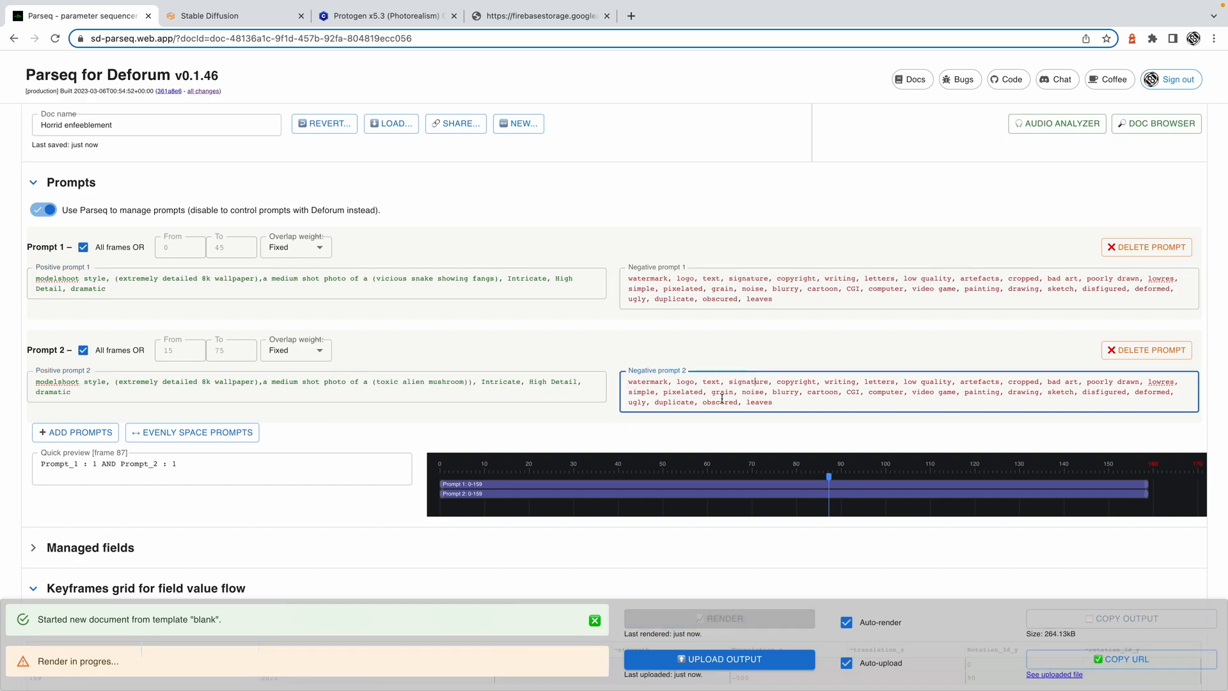
drag(825, 490, 649, 485)
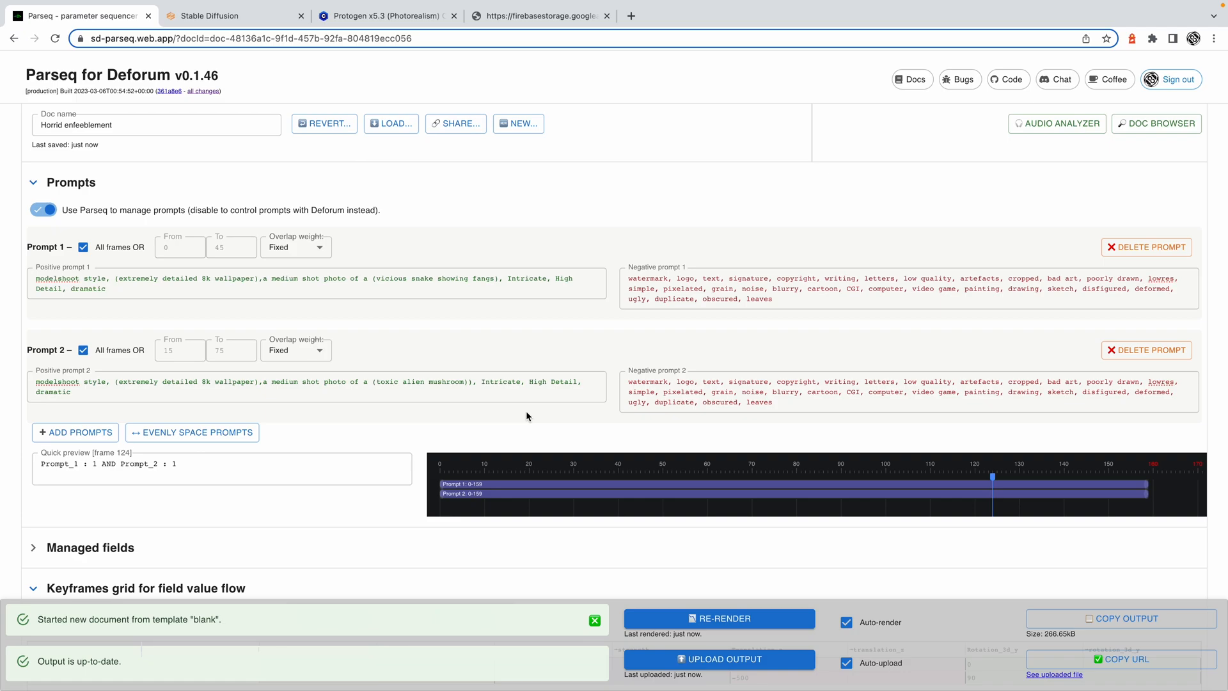
- Set the overlap weight of prompts 1 and 2 to Custom, using the formulas prompt_weight_1 and -prompt_weight_1
click(313, 255)
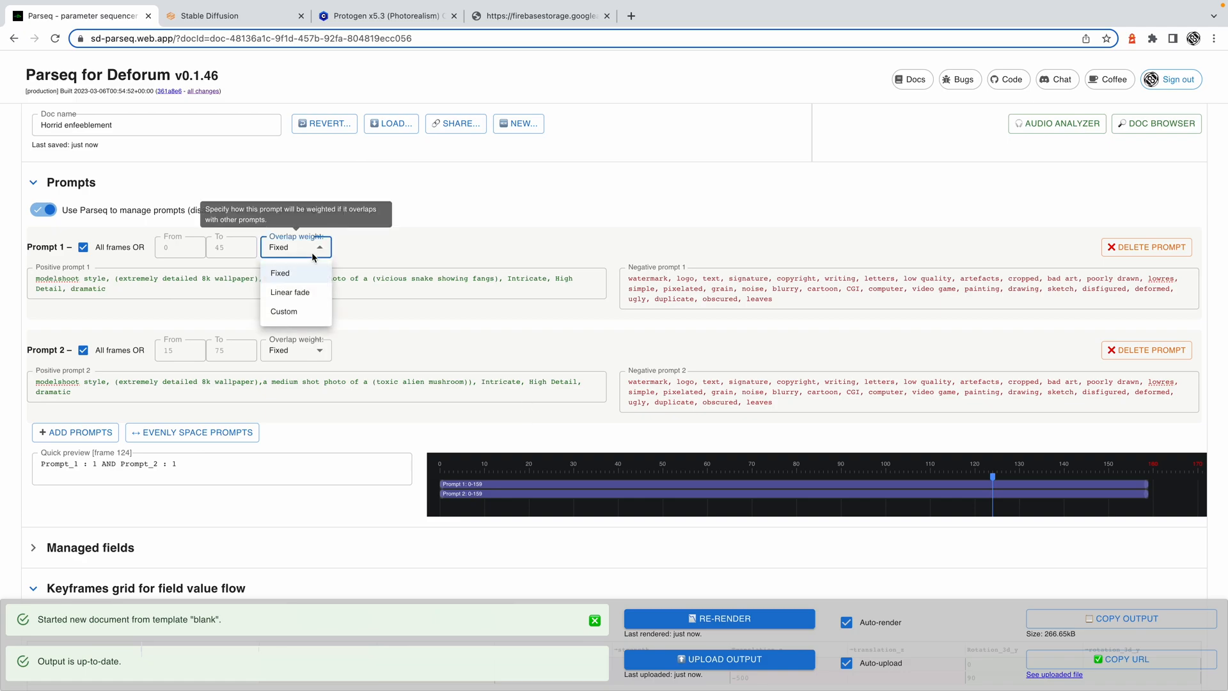
click(310, 313)
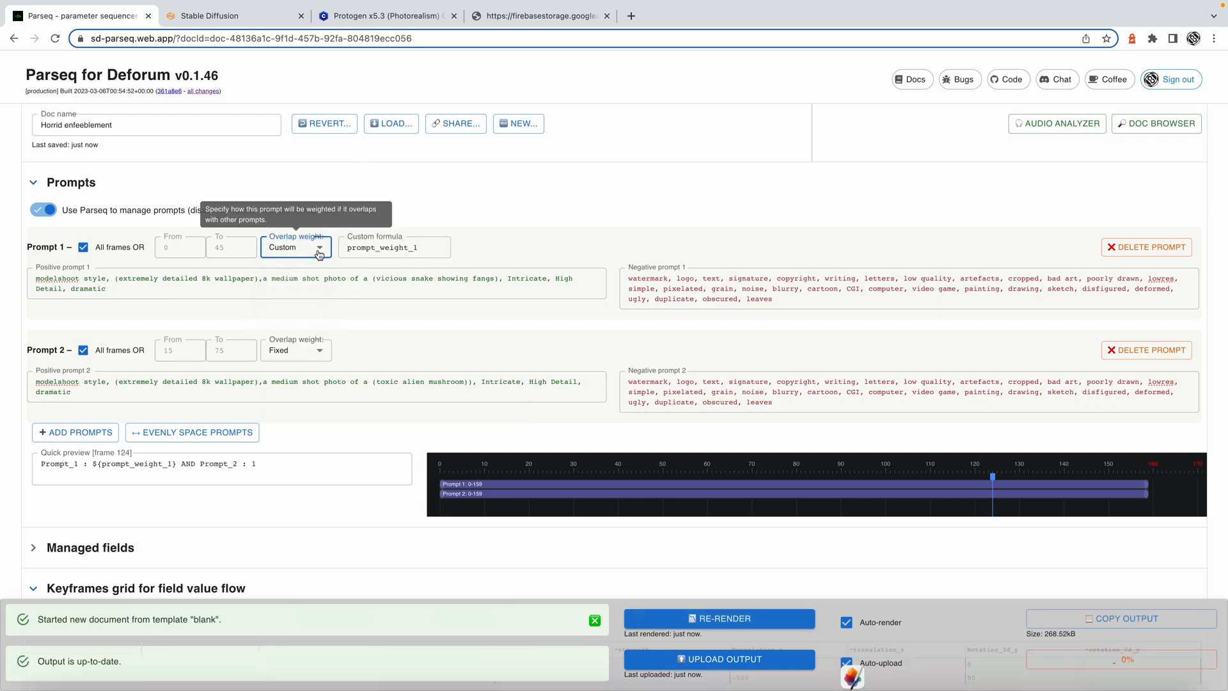
click(316, 352)
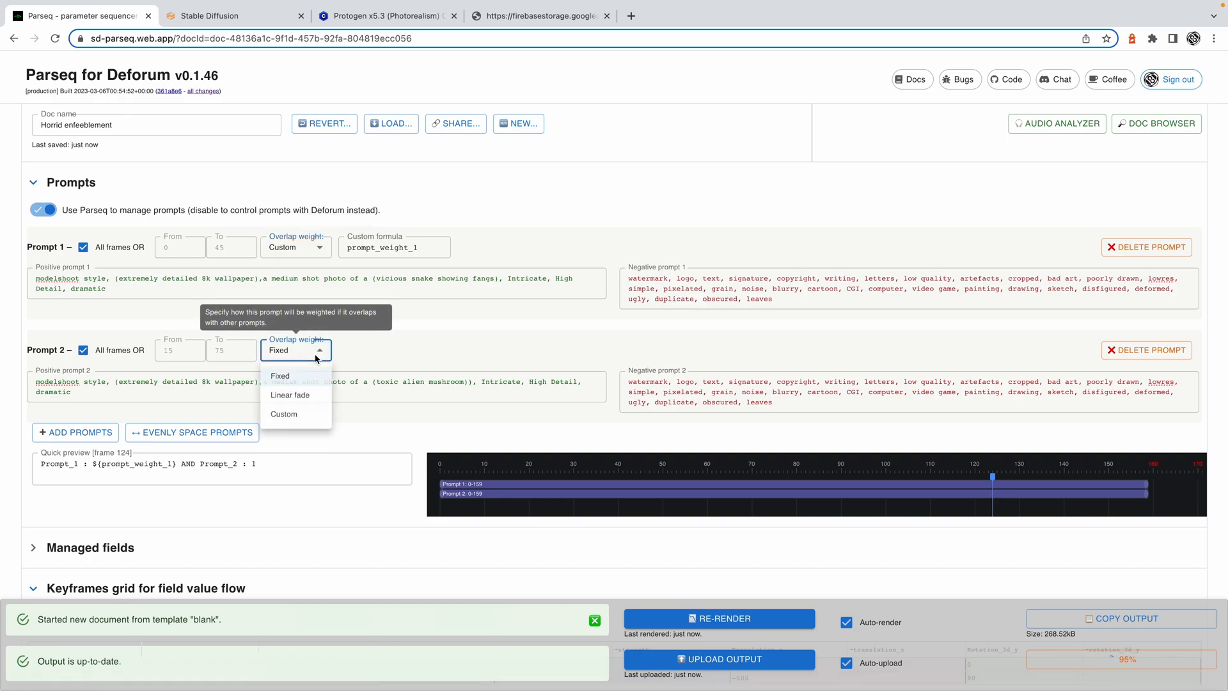
click(308, 427)
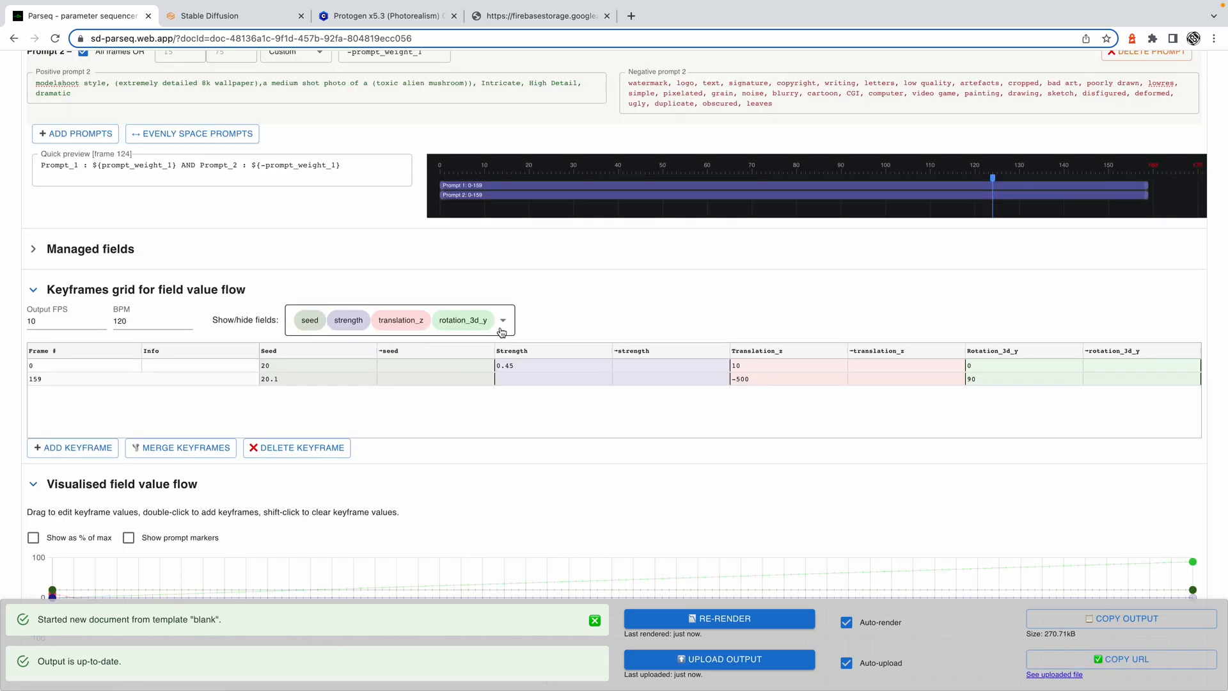
- Show only the prompt_weight_1 field in the keyframes grid, hiding seed, strength, translation_z and rotation_3d_y
click(448, 323)
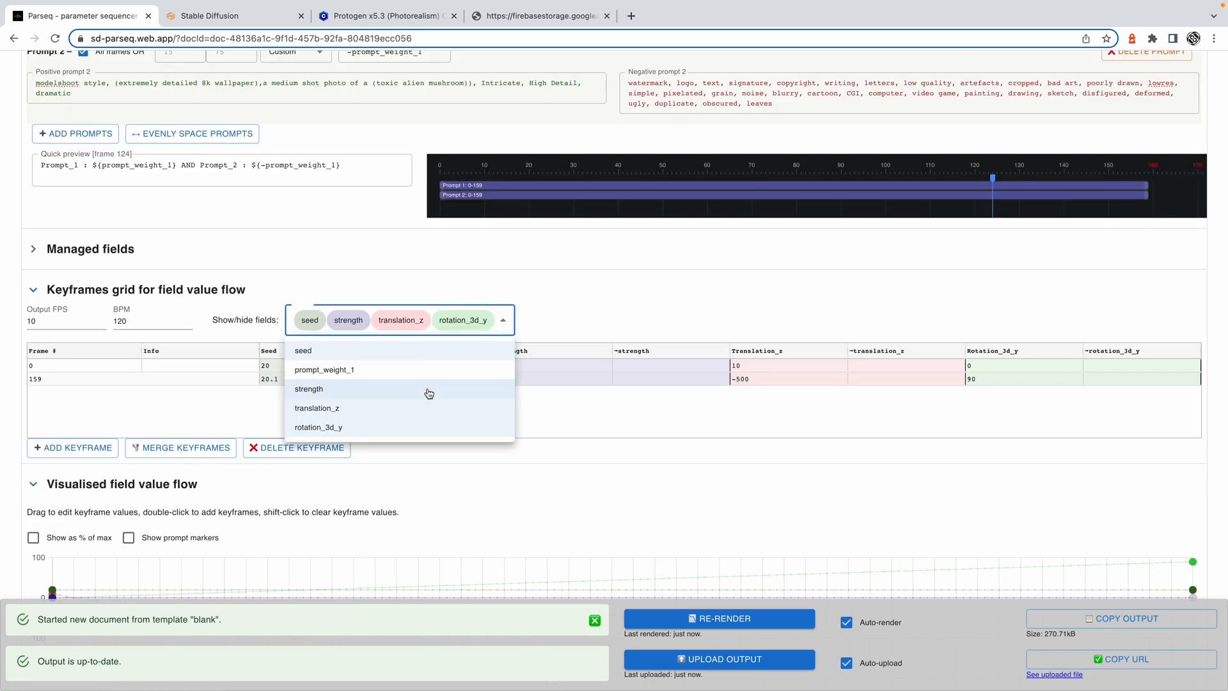
click(409, 387)
click(406, 407)
click(408, 427)
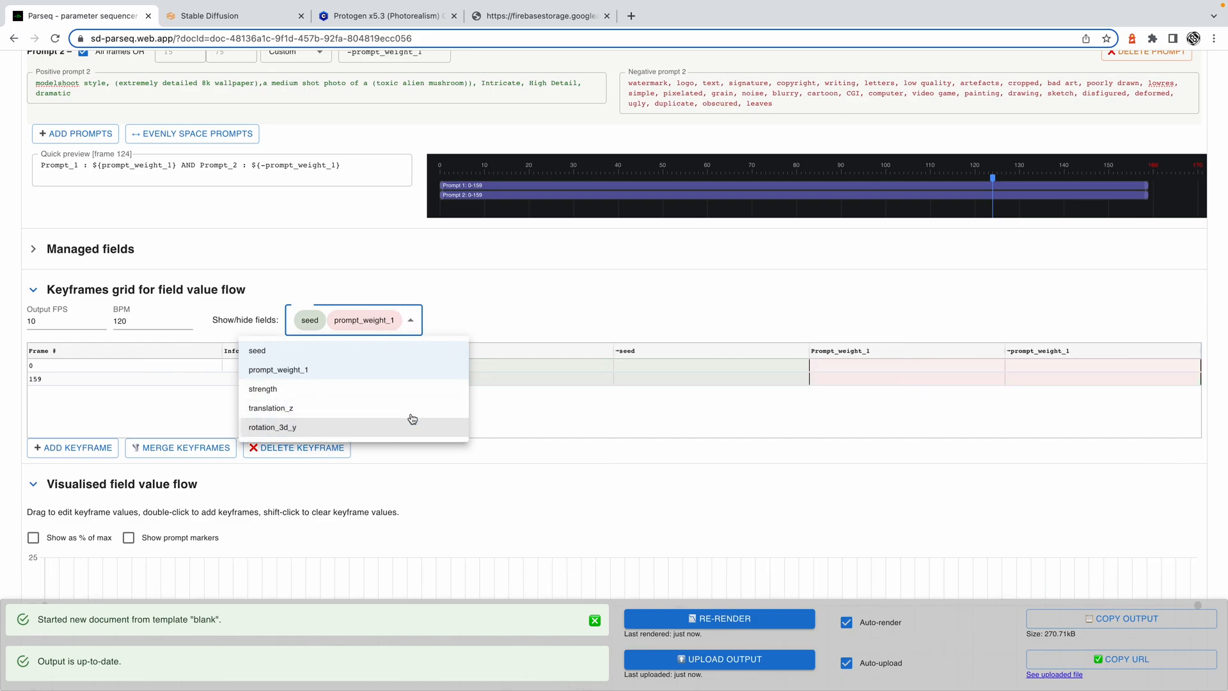
click(388, 351)
click(581, 308)
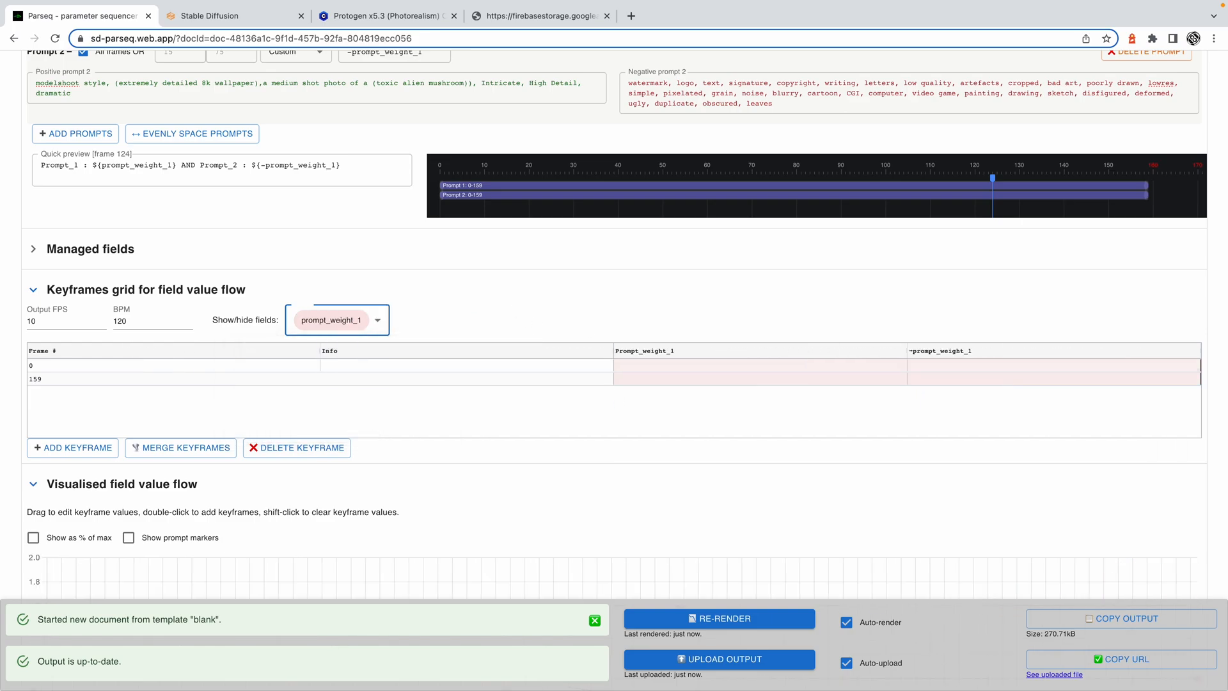
- Set the prompt_weight_1 interpolation at frame 0 to b and check its curve against the output FPS and BPM
scroll(745, 481, down, 3)
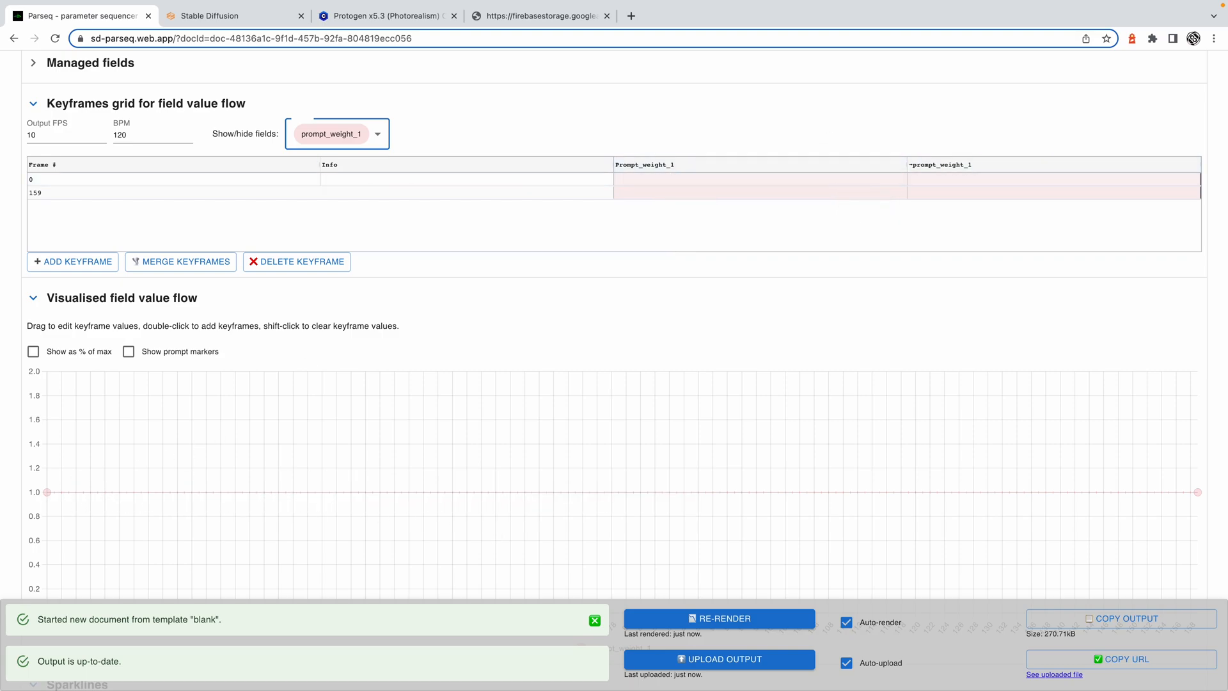
key(super+Tab)
double_click(976, 180)
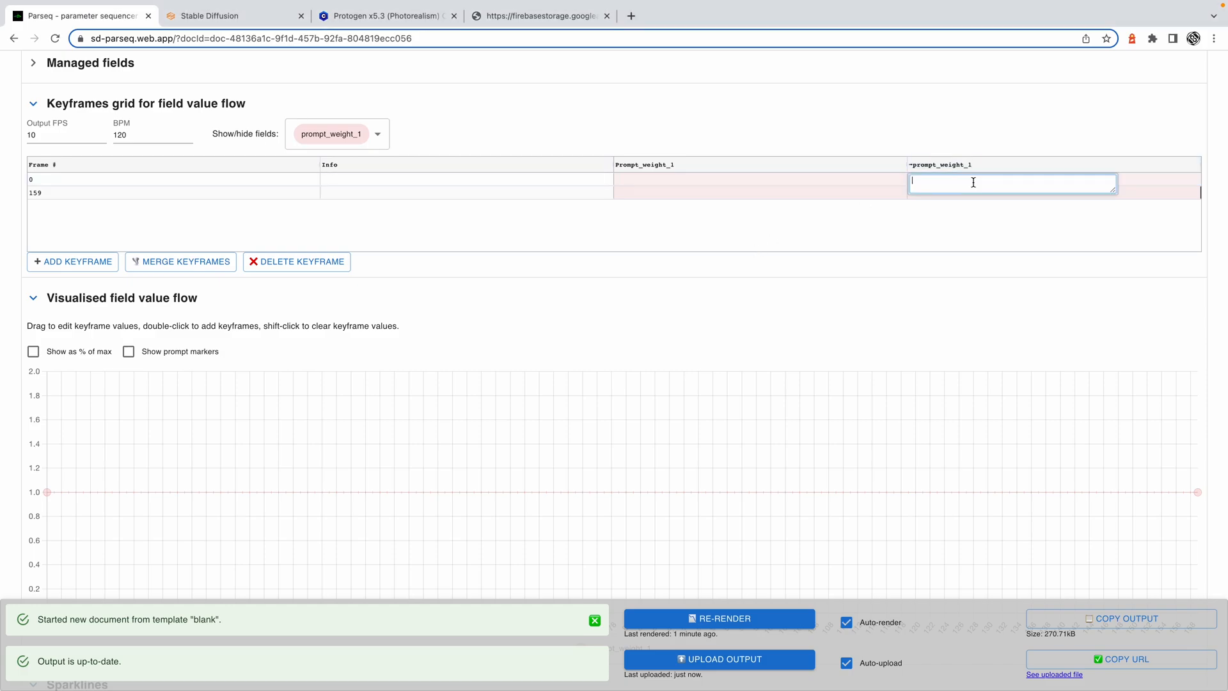
text(b)
key(Return)
scroll(587, 507, down, 1)
scroll(587, 507, down, 2)
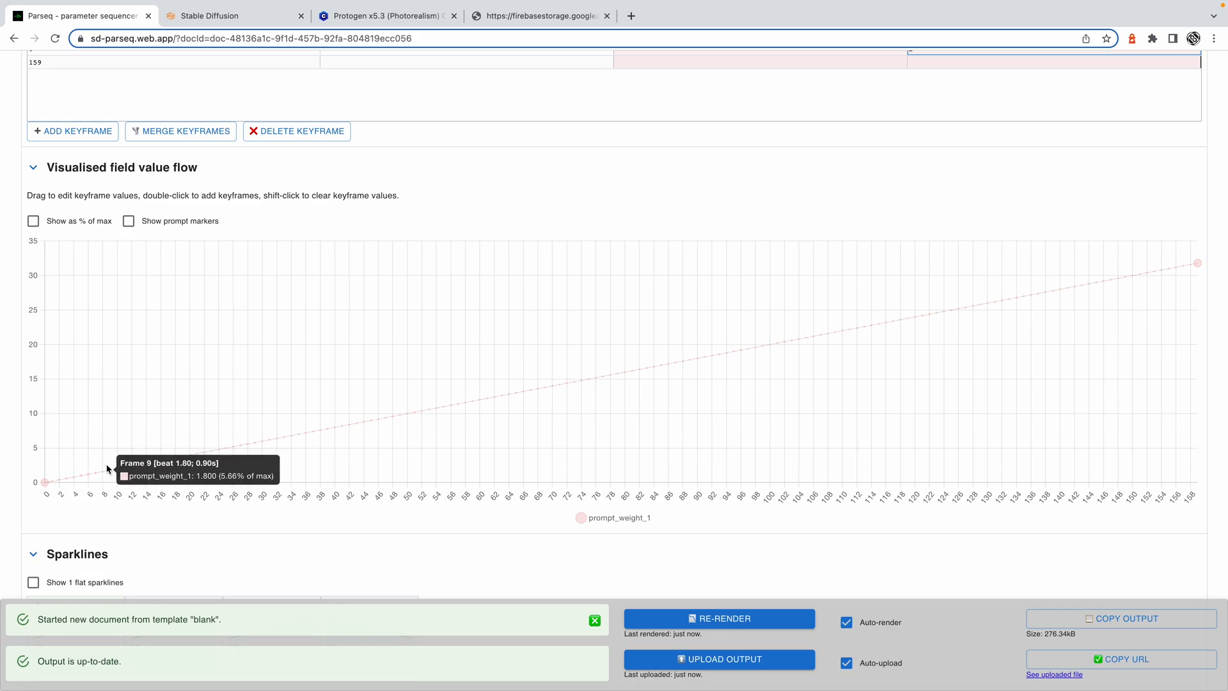
scroll(122, 472, up, 3)
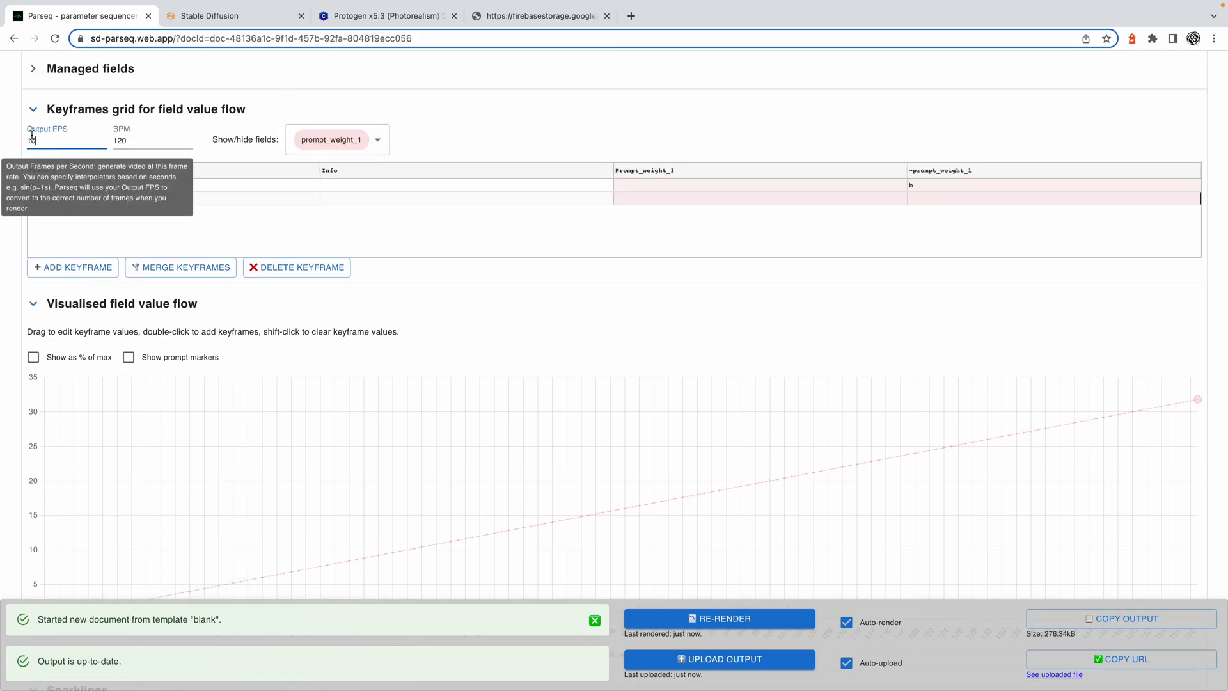
key(Tab)
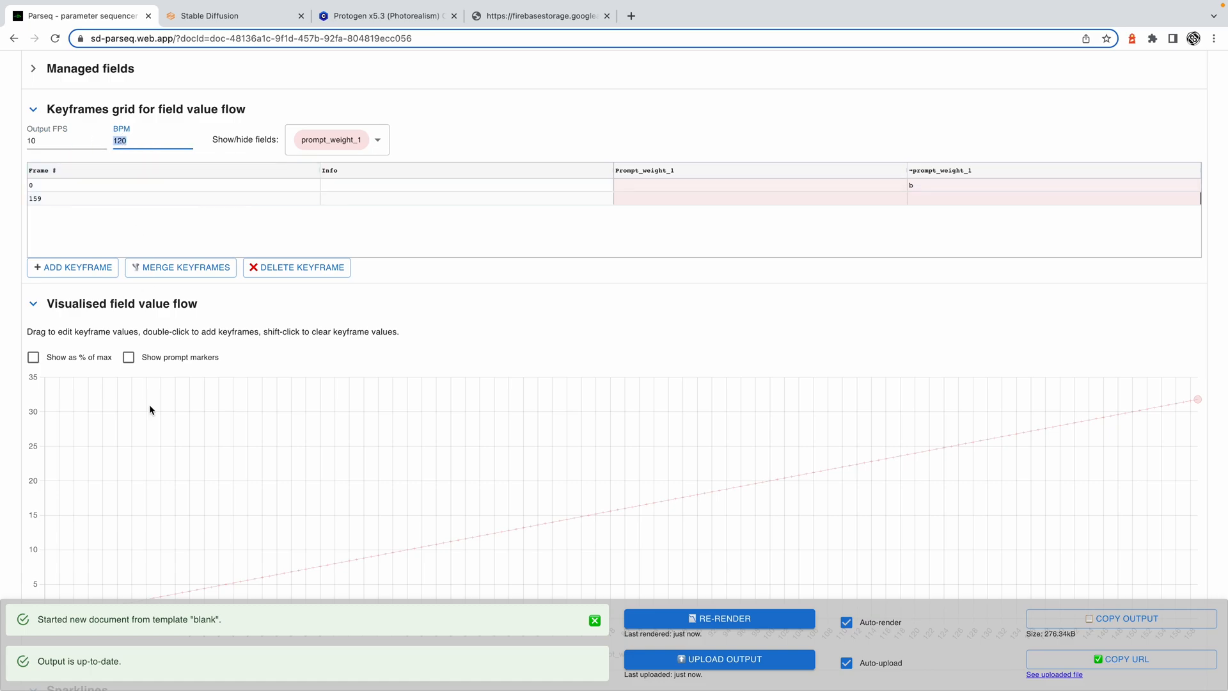
click(125, 523)
scroll(124, 524, down, 2)
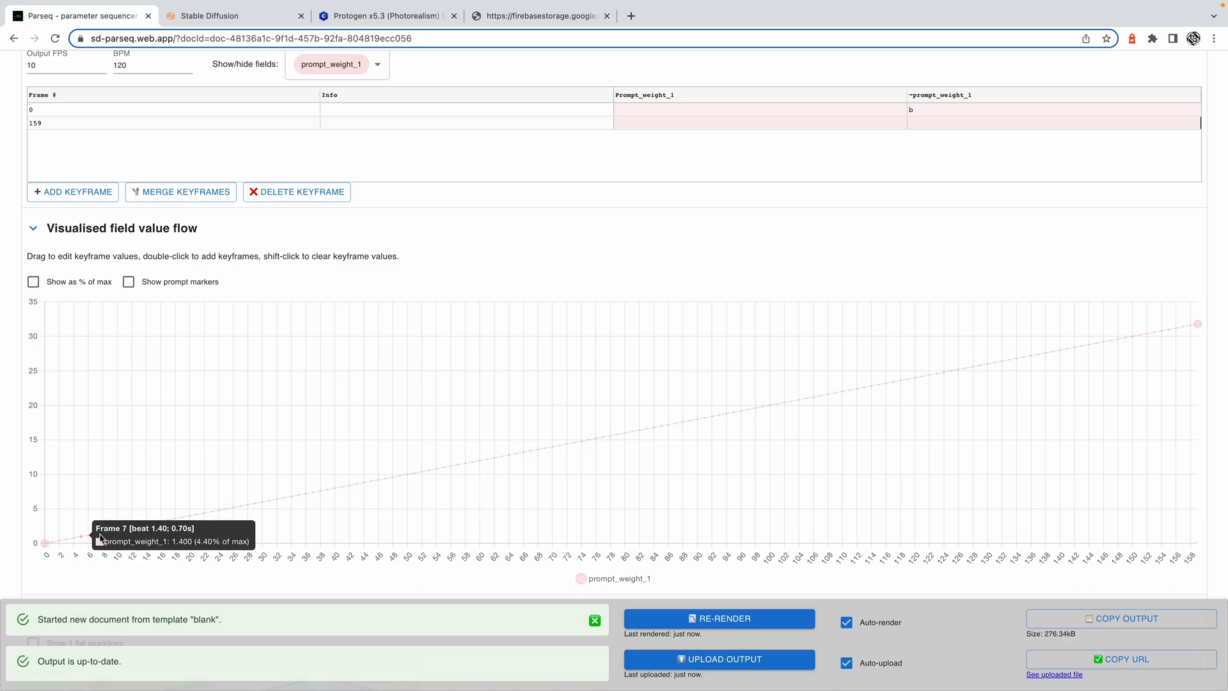
- Change the prompt_weight_1 interpolation at frame 0 to floor(b) and inspect the stepped curve
scroll(971, 197, up, 2)
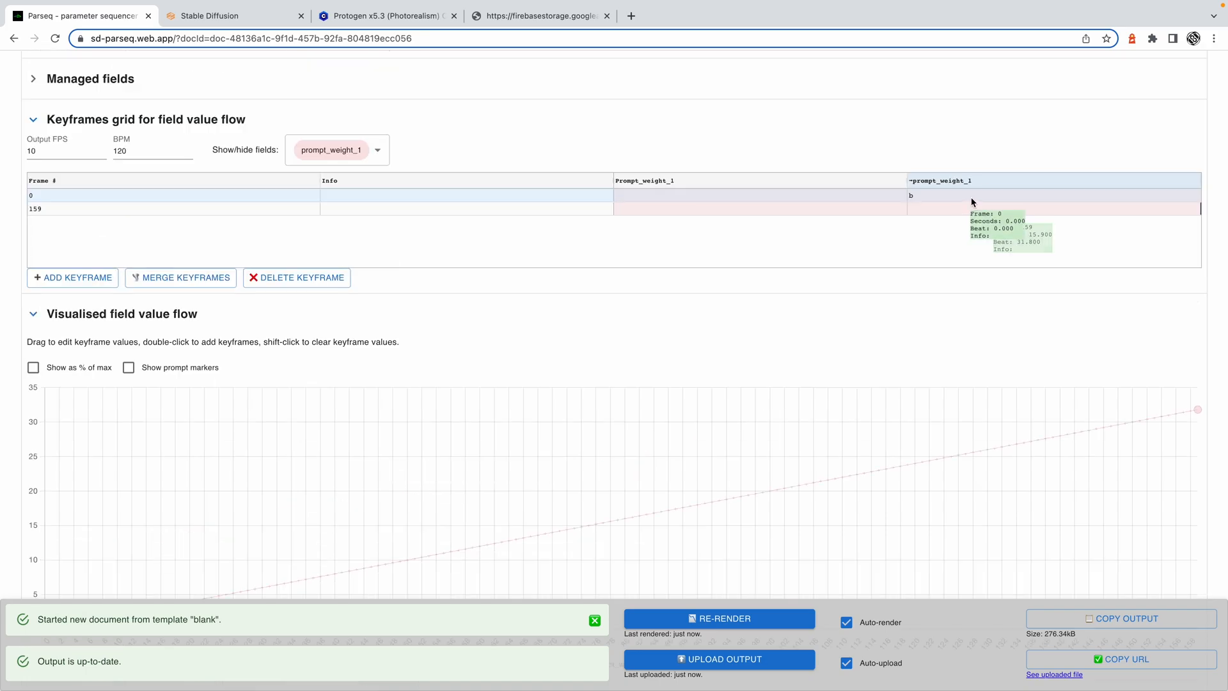
double_click(971, 197)
text(floor(b)
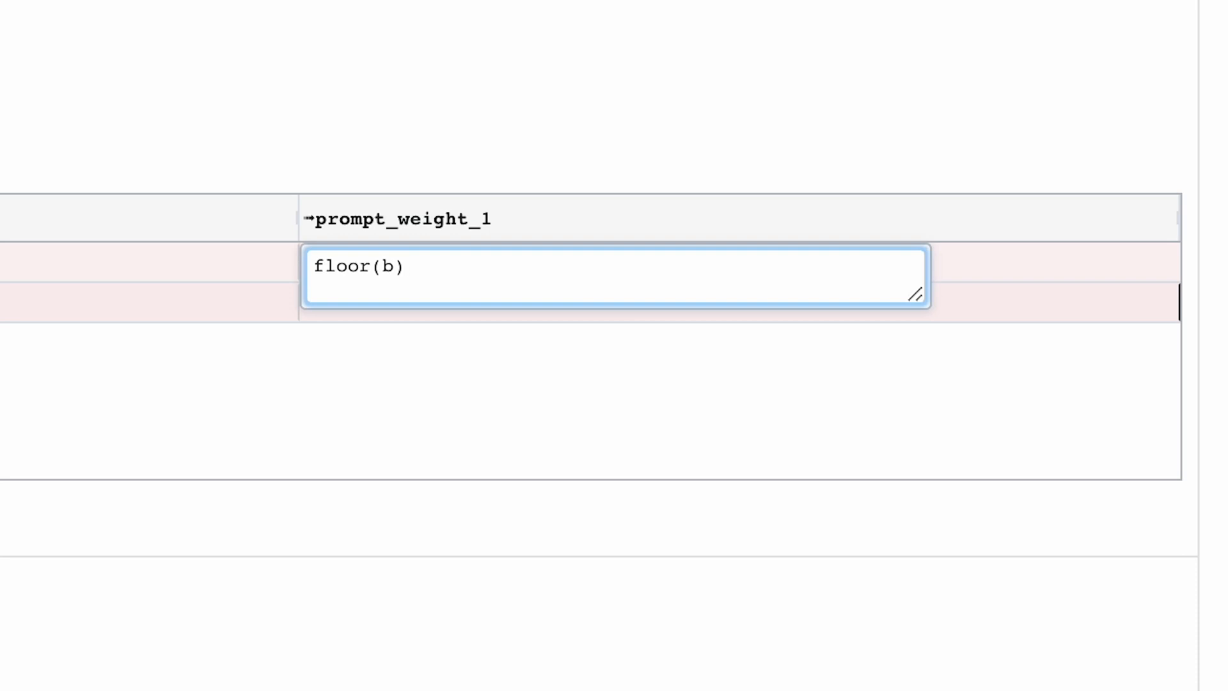
key(Return)
scroll(788, 401, down, 2)
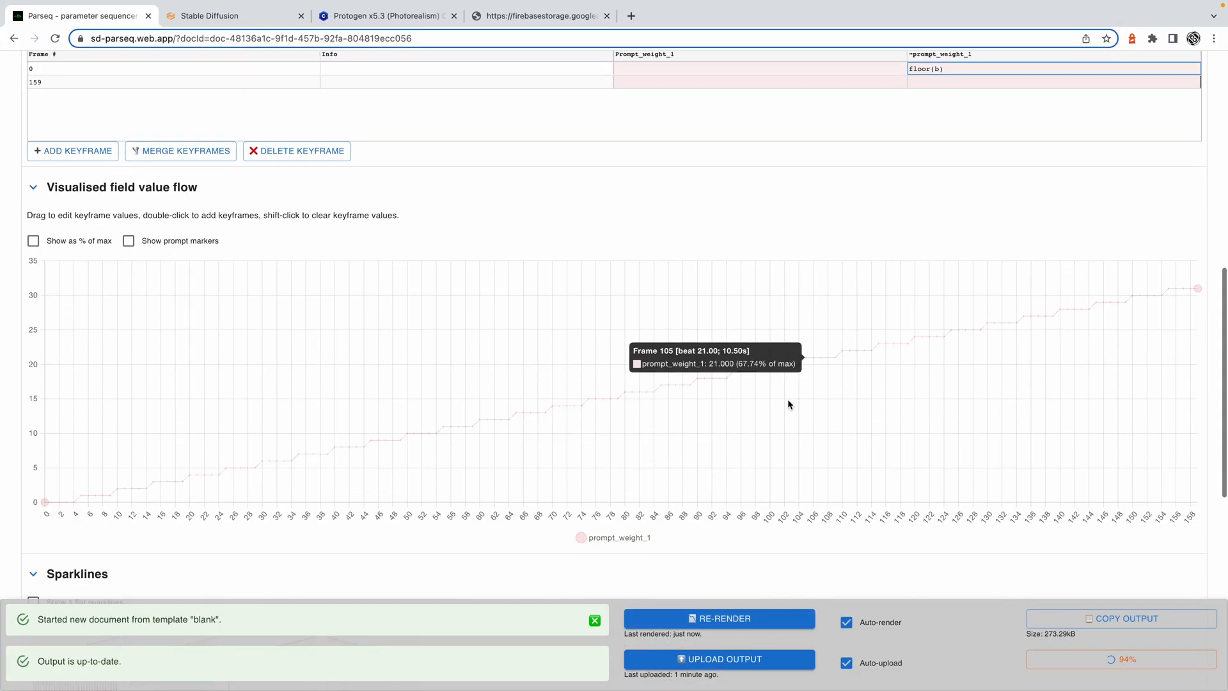
scroll(788, 404, down, 1)
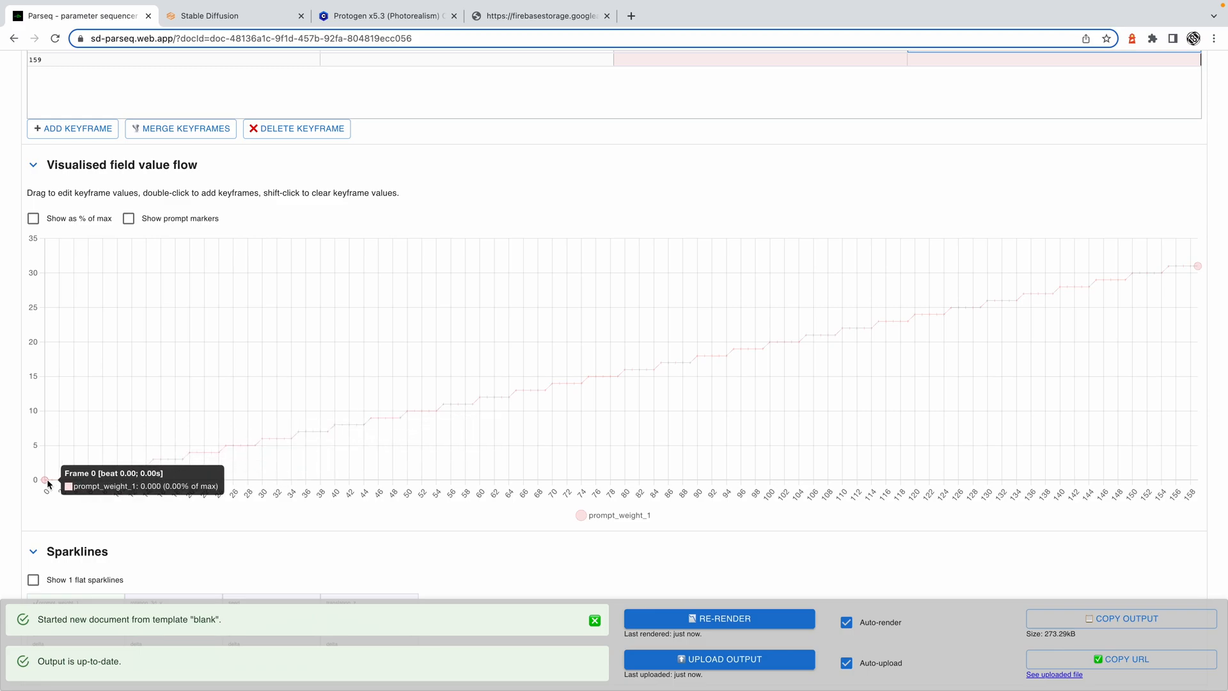
- Set the prompt_weight_1 interpolation at frame 0 to "if (floor(b)%2==0) 1.5 else -1.5"
scroll(1019, 120, up, 1)
double_click(1019, 114)
text(if (floor(b)%2==0)
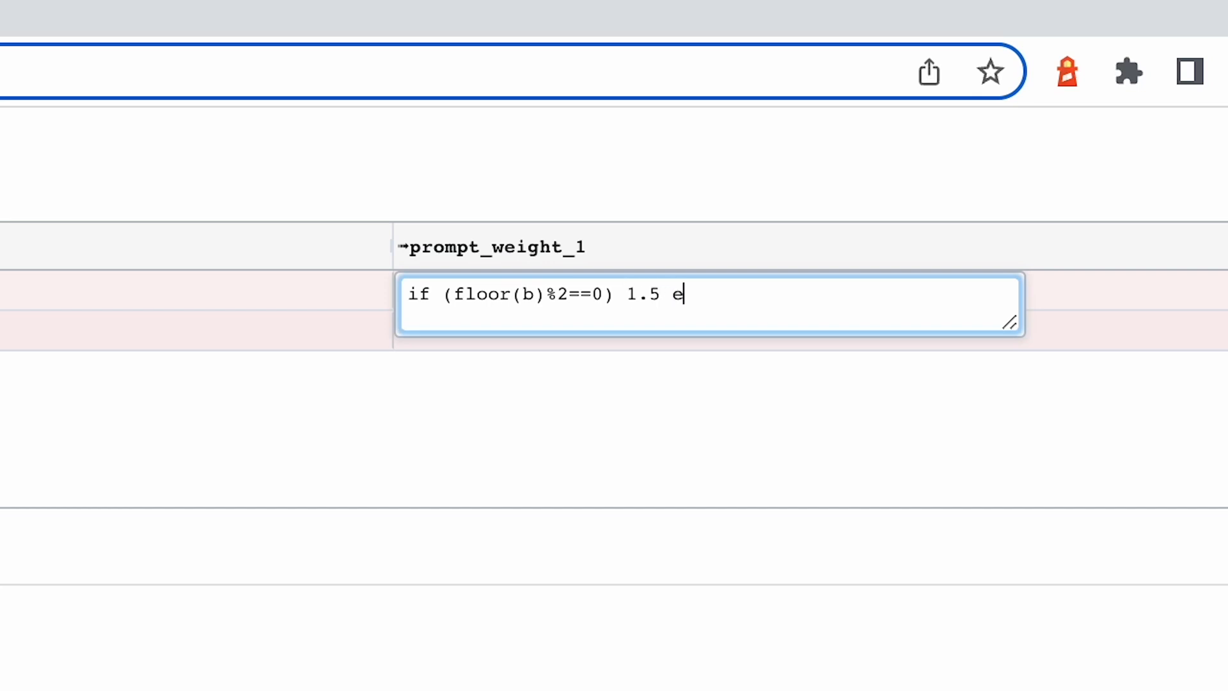
text(1.5)
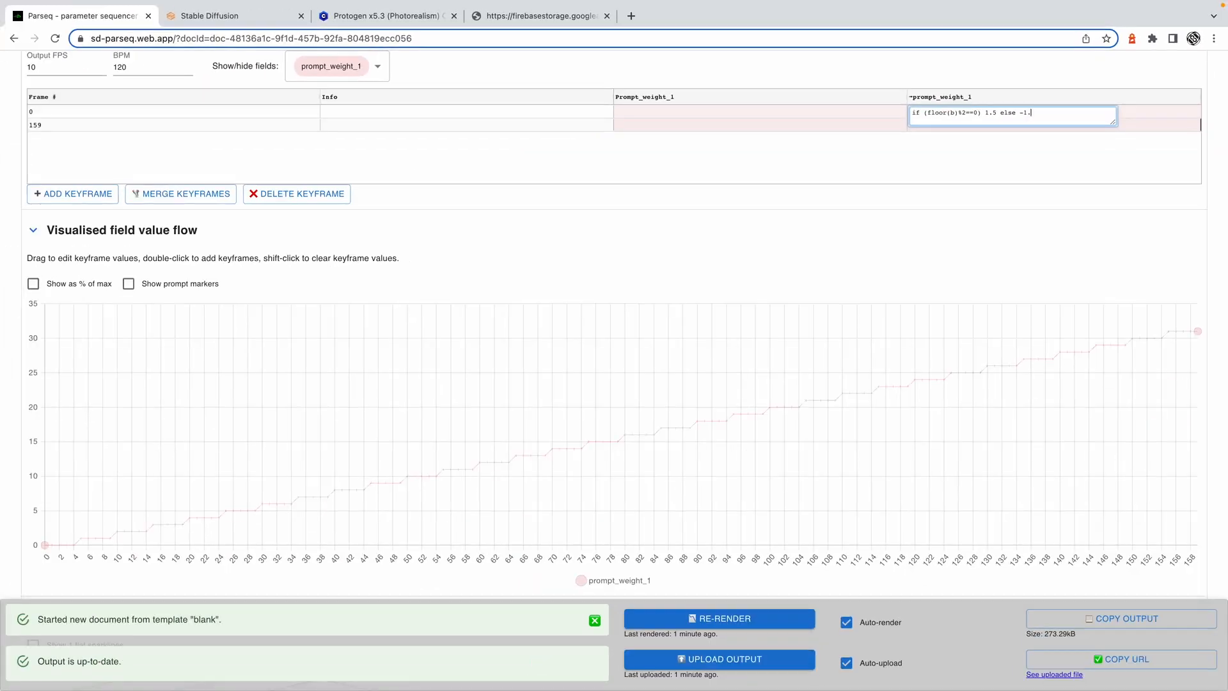
key(Return)
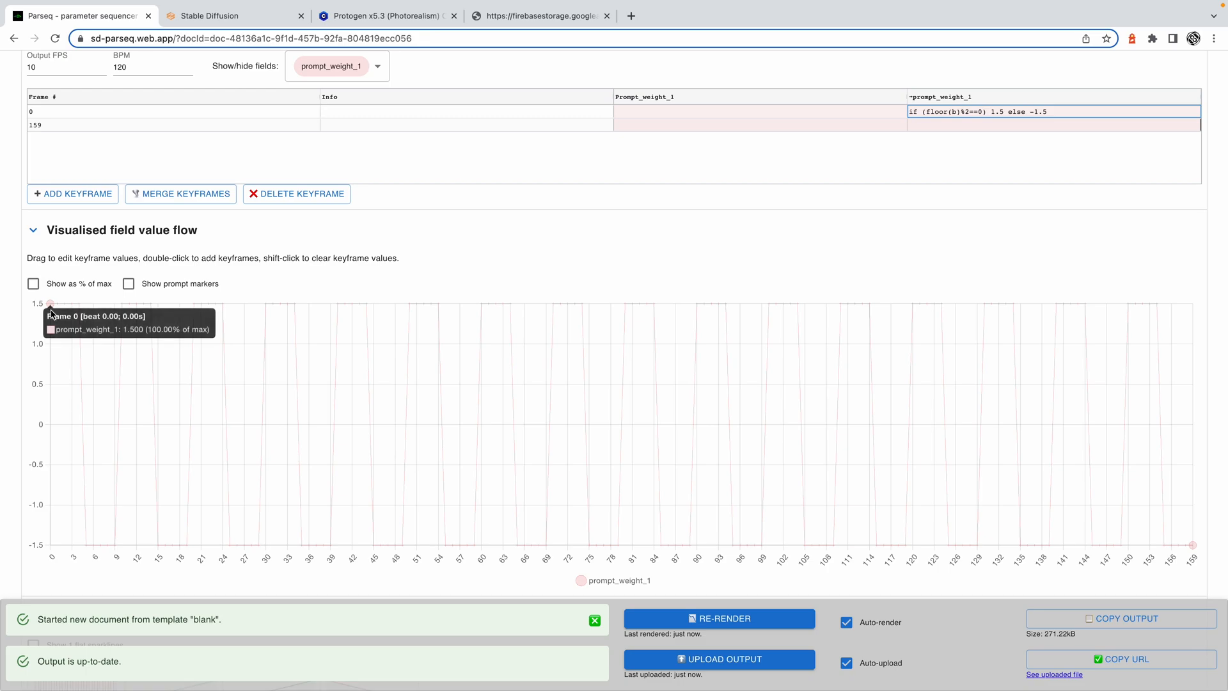
- Change the two result values in the frame 0 prompt_weight_1 formula so it reads "if (floor(b)%2==0) 1 else 0"
double_click(991, 113)
double_click(990, 113)
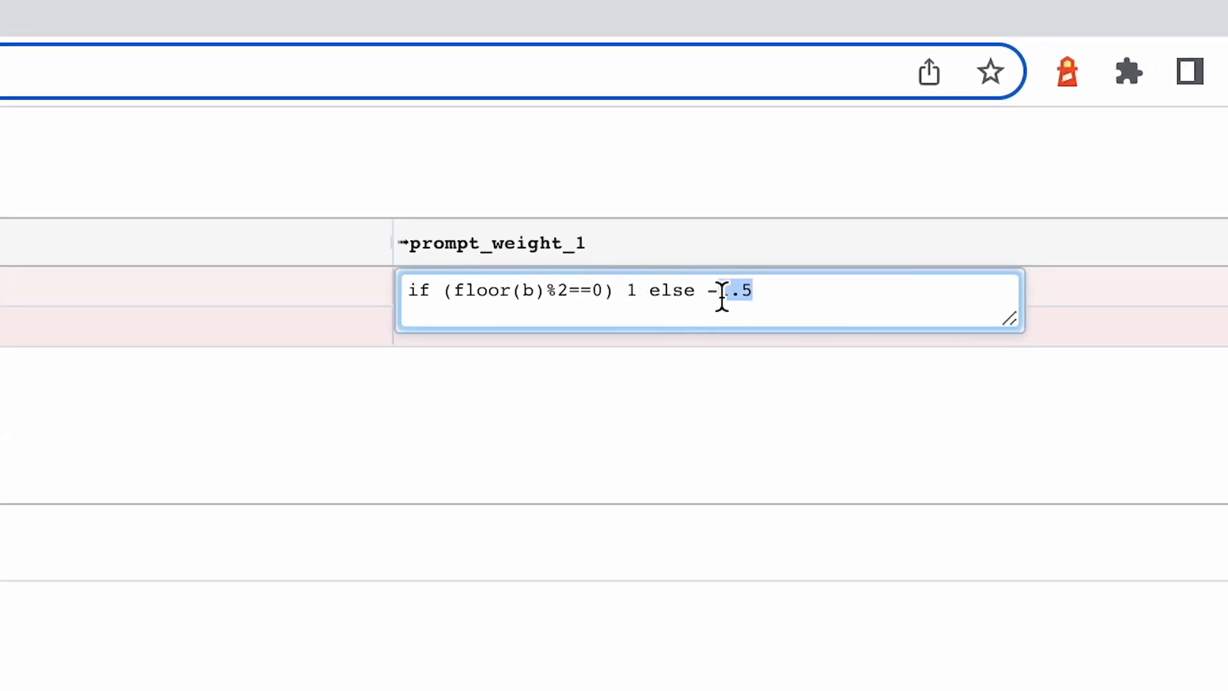
key(Return)
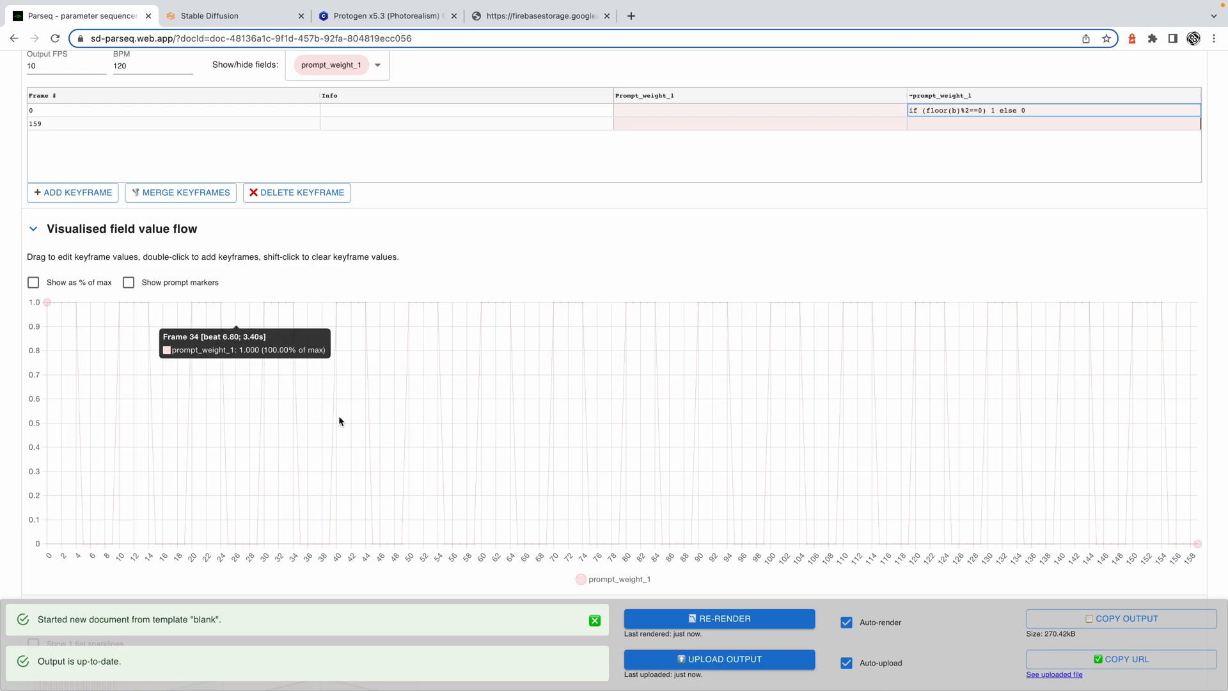
- Preview frames 50, 25 and 36 and compare the weights of the snake and mushroom prompts in the rendered prompt text
scroll(543, 435, down, 3)
scroll(543, 437, down, 6)
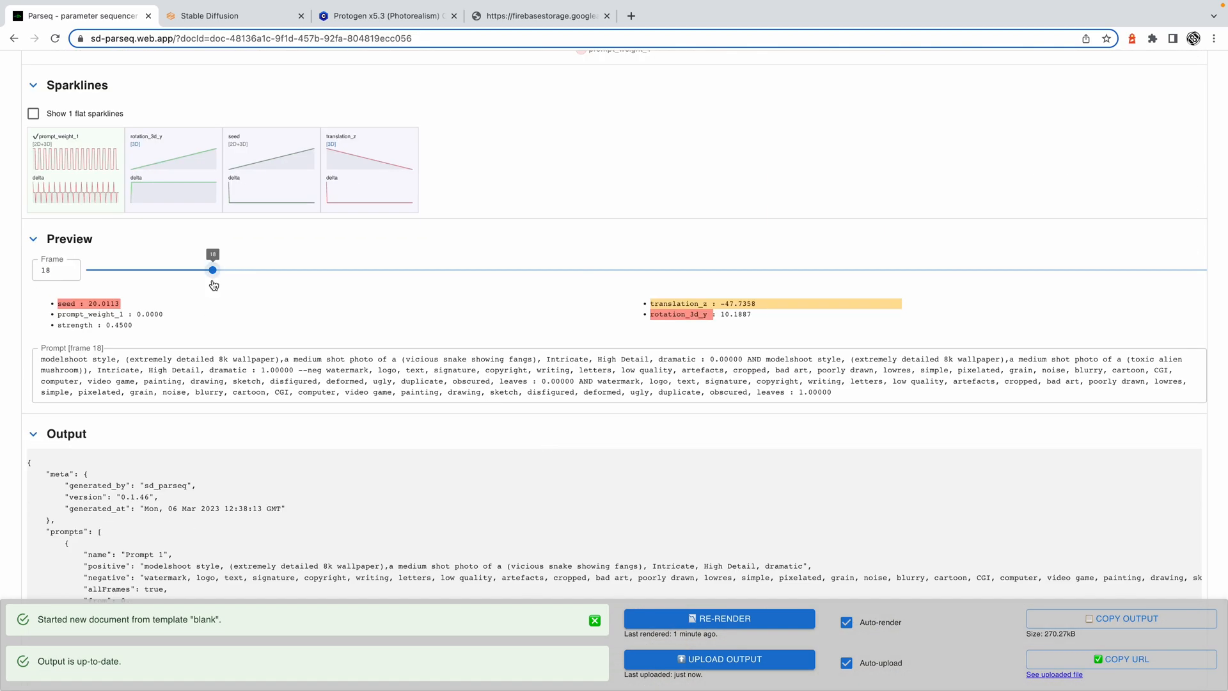
drag(213, 277, 438, 272)
click(697, 363)
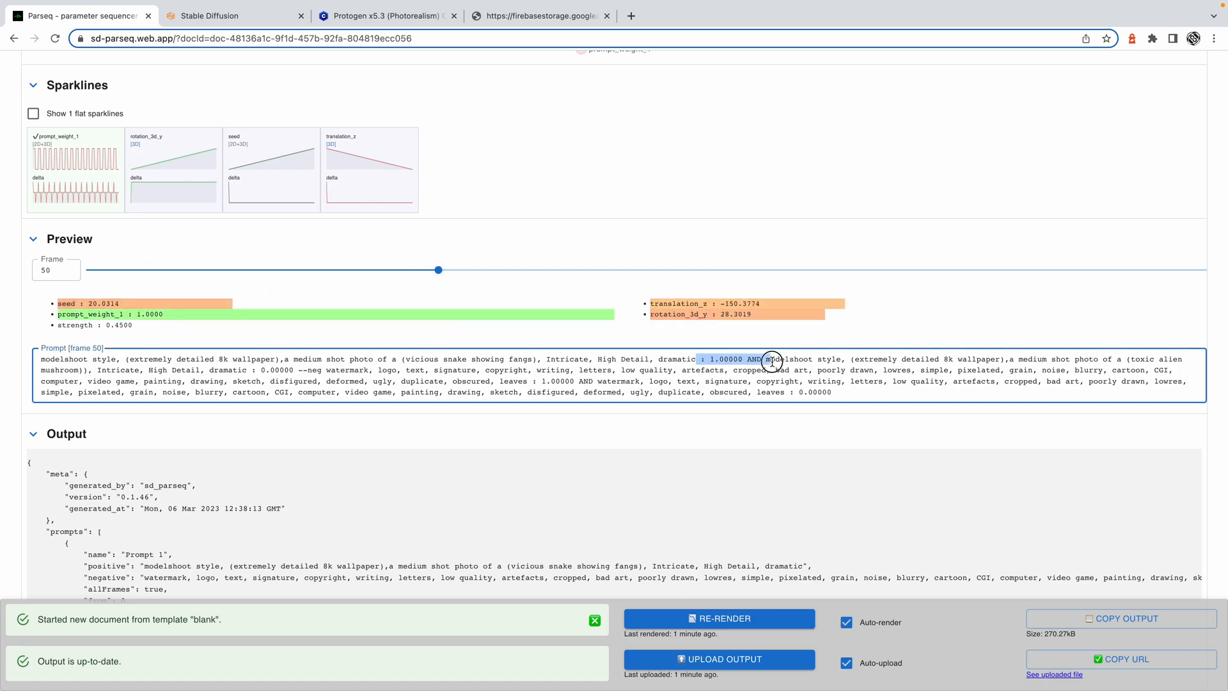
mouse_move(428, 280)
mouse_down()
mouse_move(438, 274)
mouse_move(351, 274)
mouse_move(580, 287)
mouse_move(353, 271)
mouse_move(678, 276)
mouse_move(359, 260)
mouse_move(93, 272)
mouse_move(262, 275)
mouse_up()
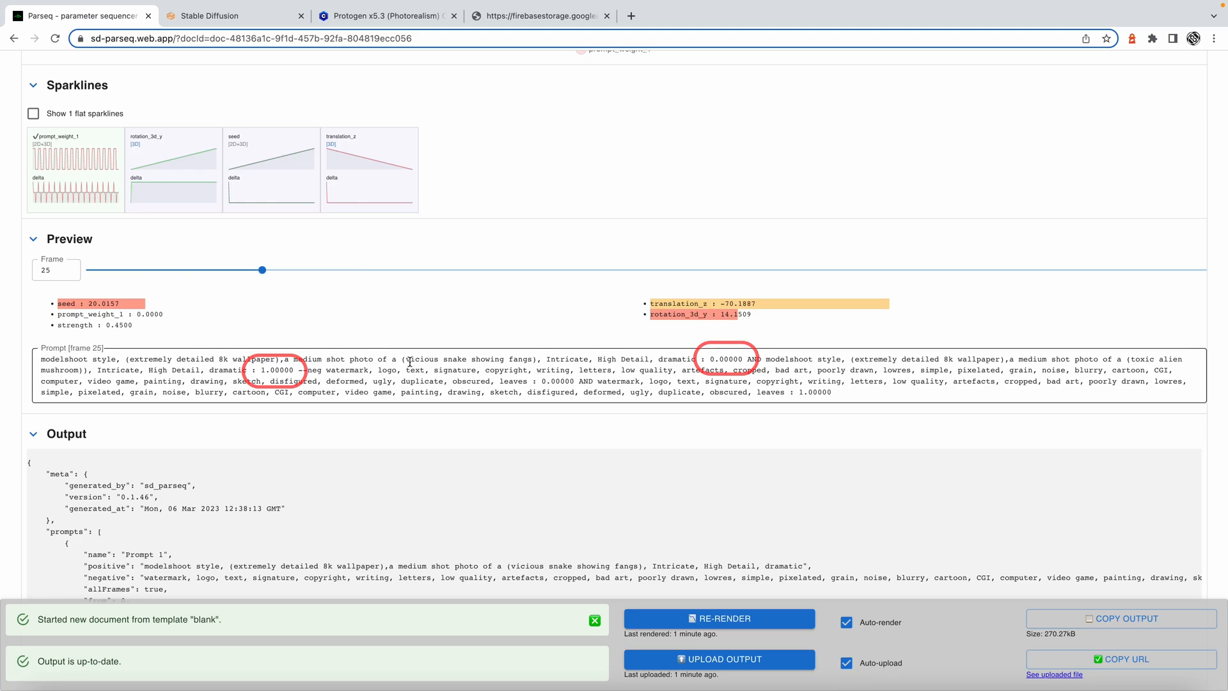
drag(410, 362, 489, 360)
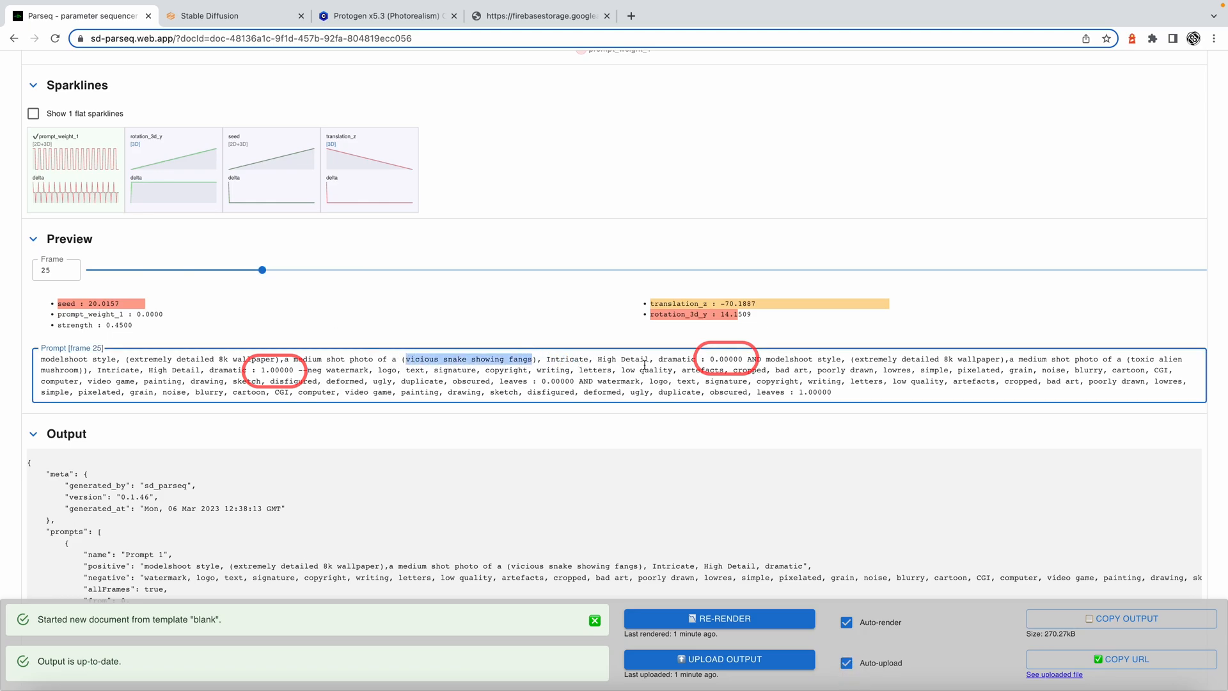
drag(262, 274, 341, 295)
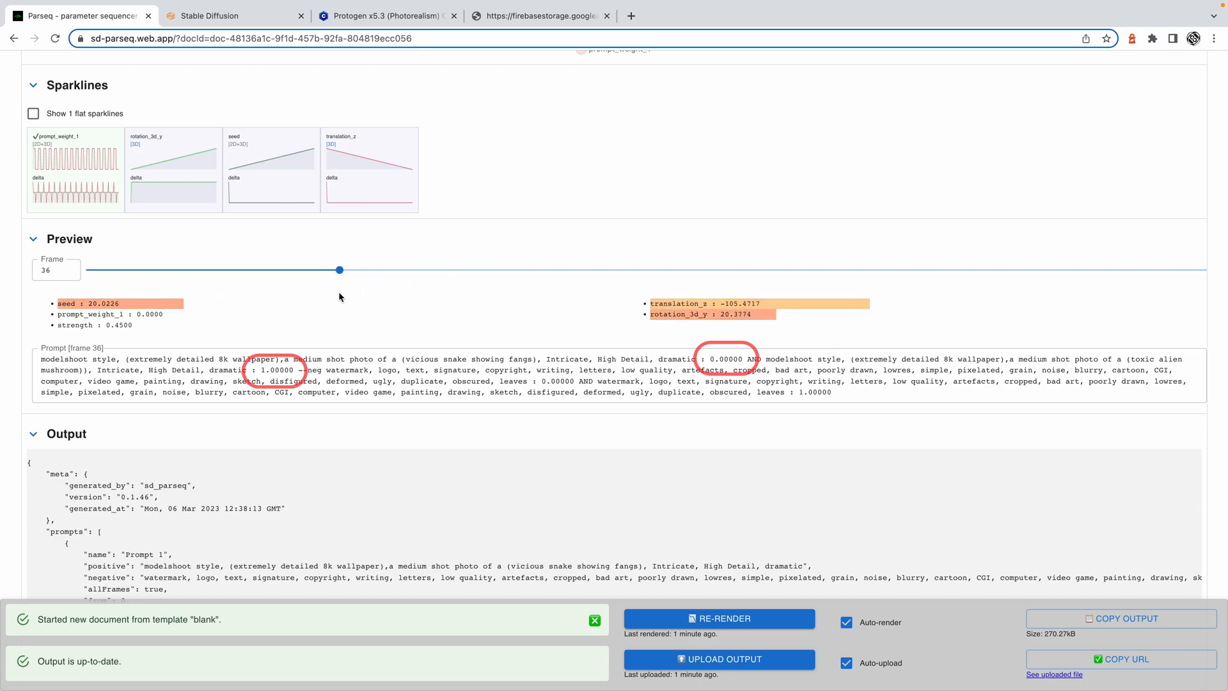
drag(708, 356, 749, 362)
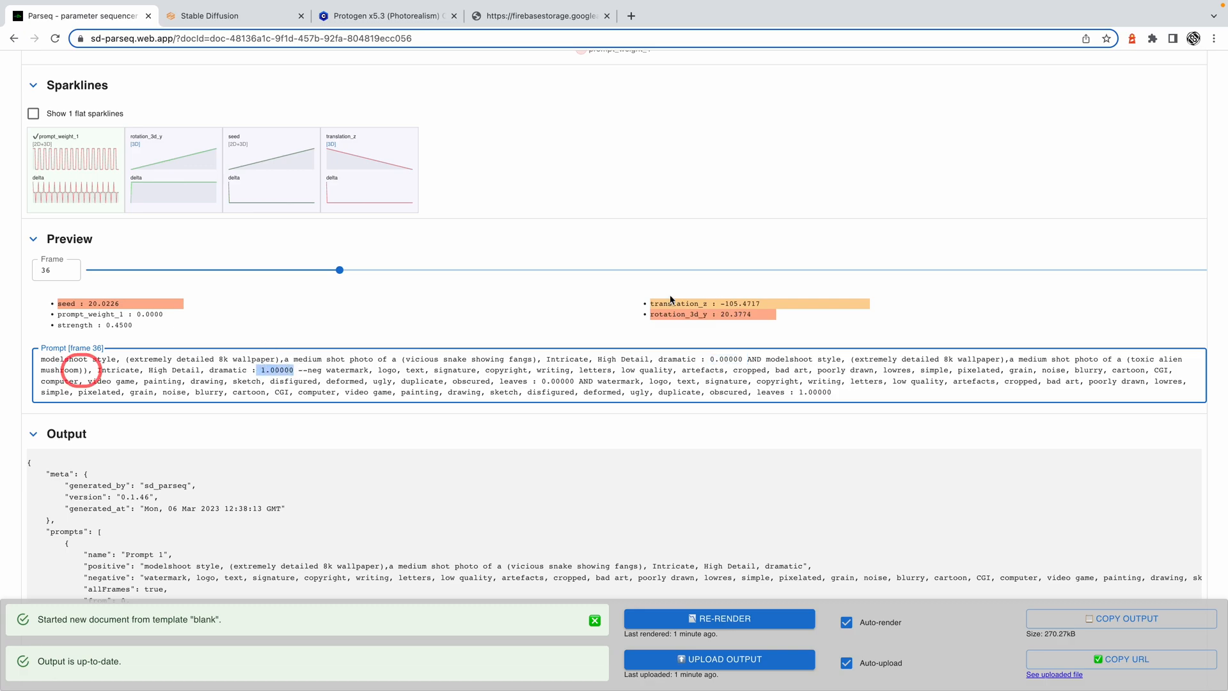
- Remove the extra closing parenthesis after "toxic alien mushroom" in positive prompt 2
scroll(671, 298, up, 15)
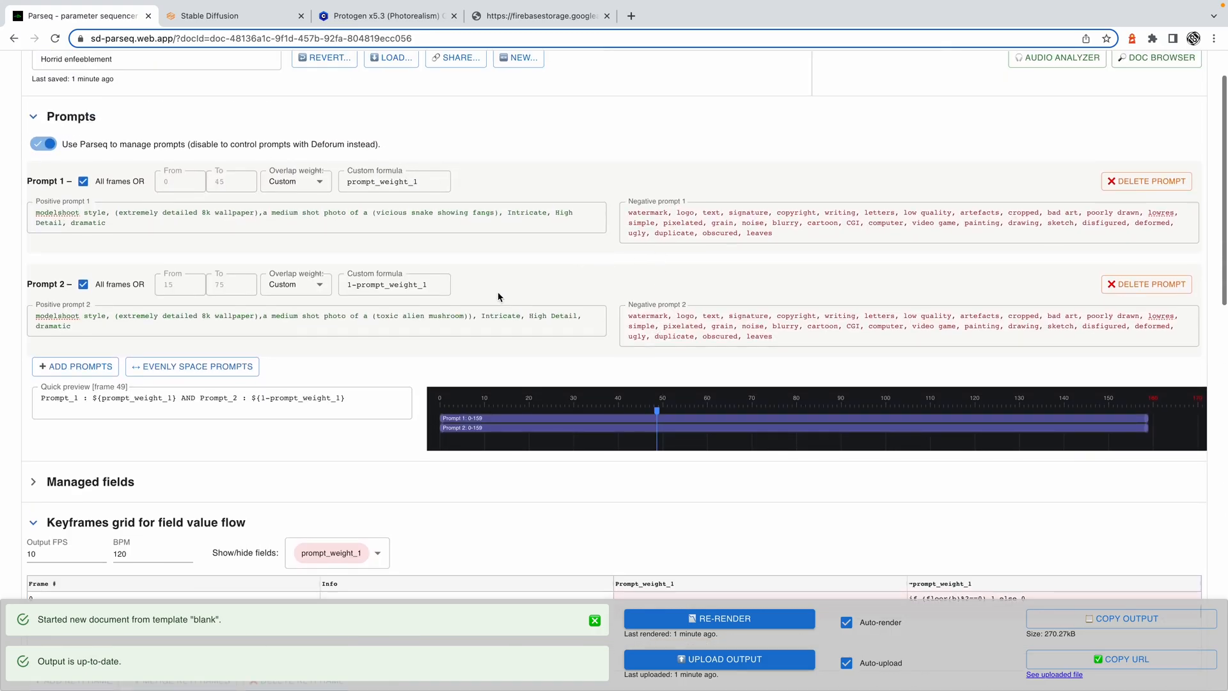
click(472, 315)
key(BackSpace)
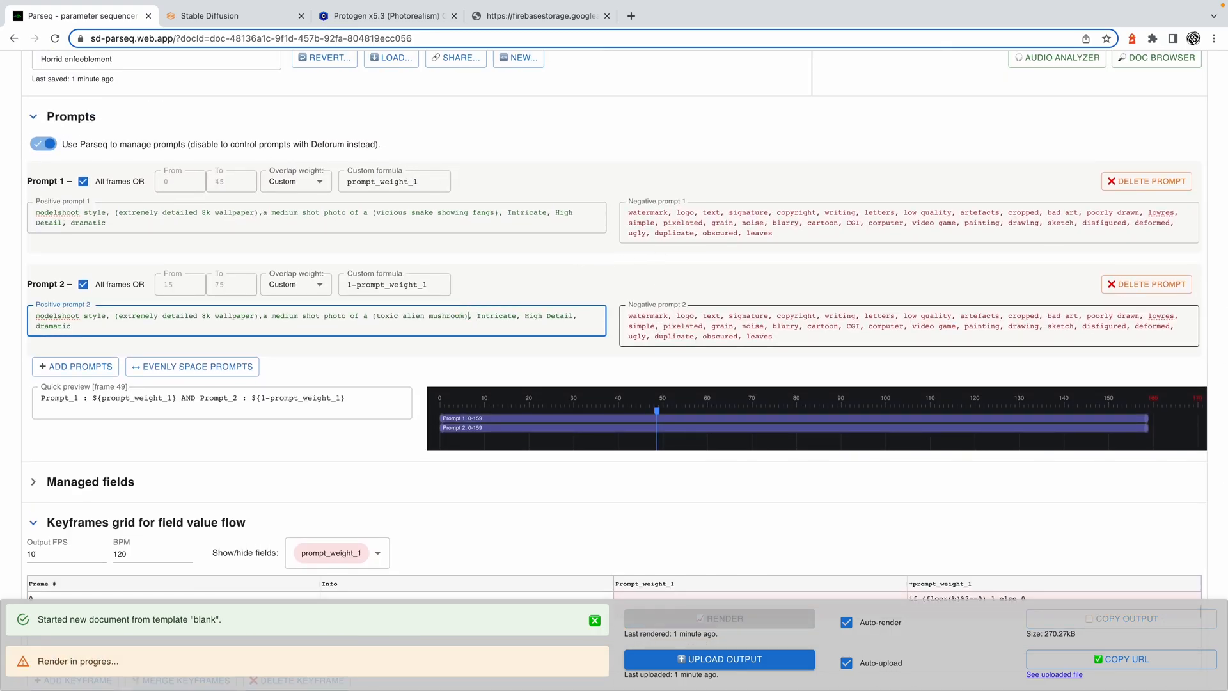
- Show translation_z and rotation_3d_y in the keyframes grid and clear both fields' values at frames 0 and 159
scroll(625, 424, down, 3)
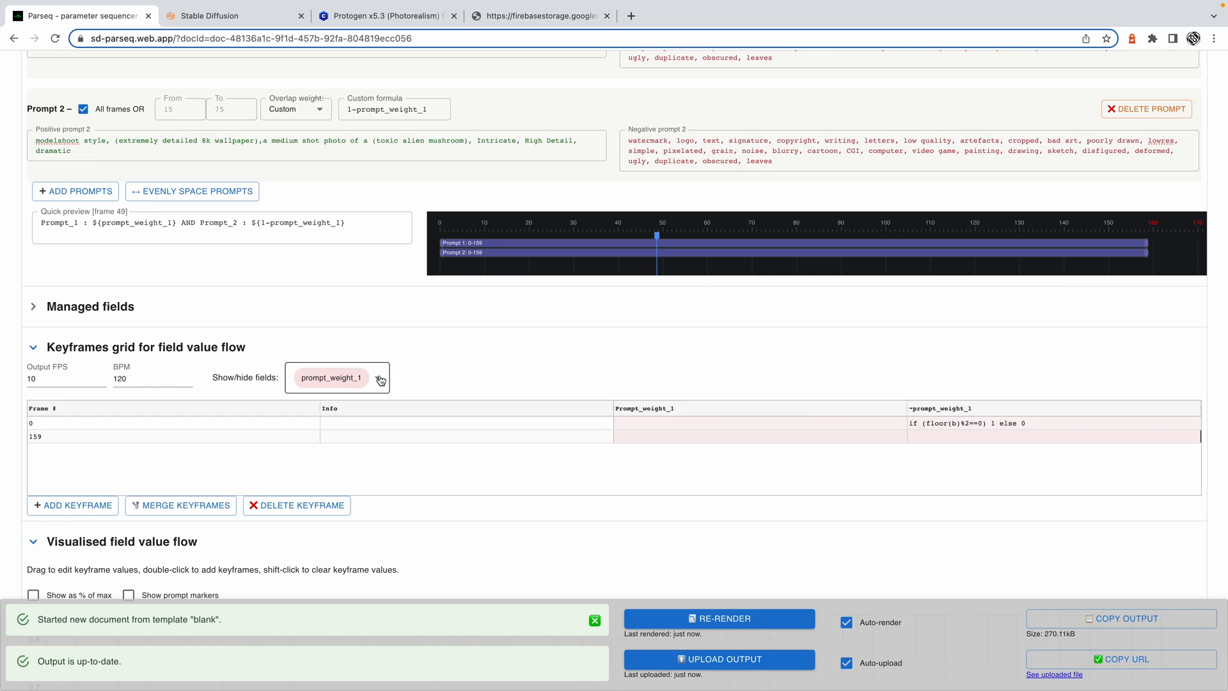
click(380, 379)
click(326, 467)
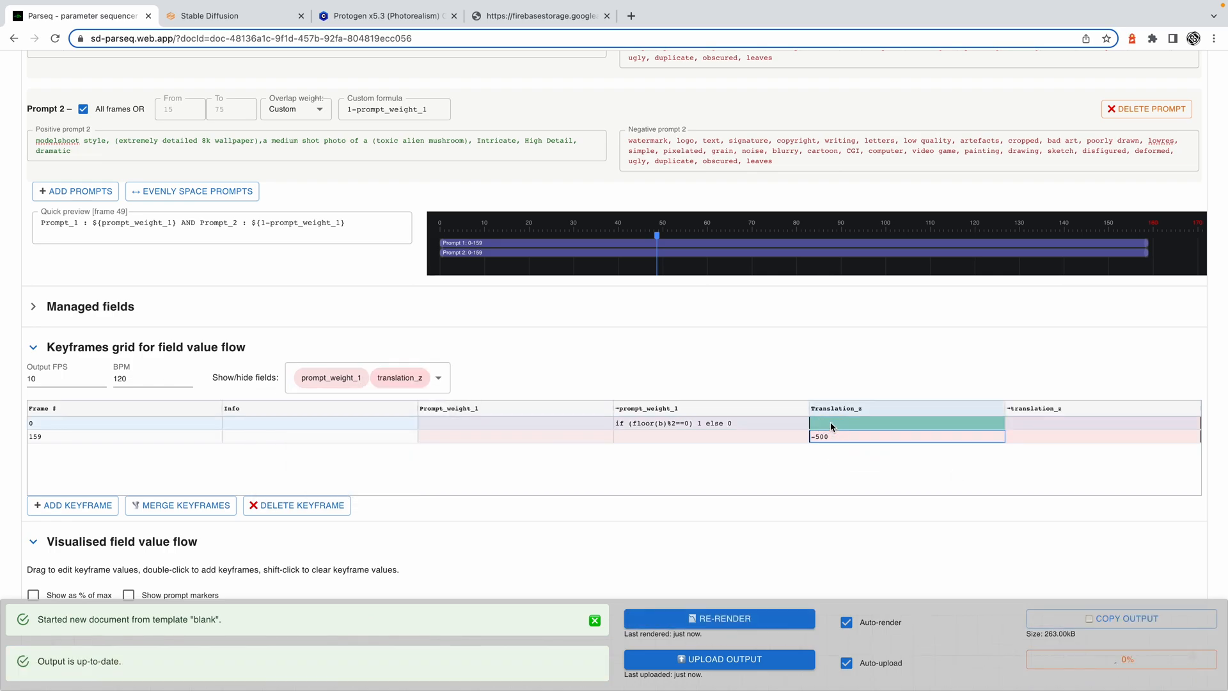
click(439, 377)
click(377, 483)
click(975, 424)
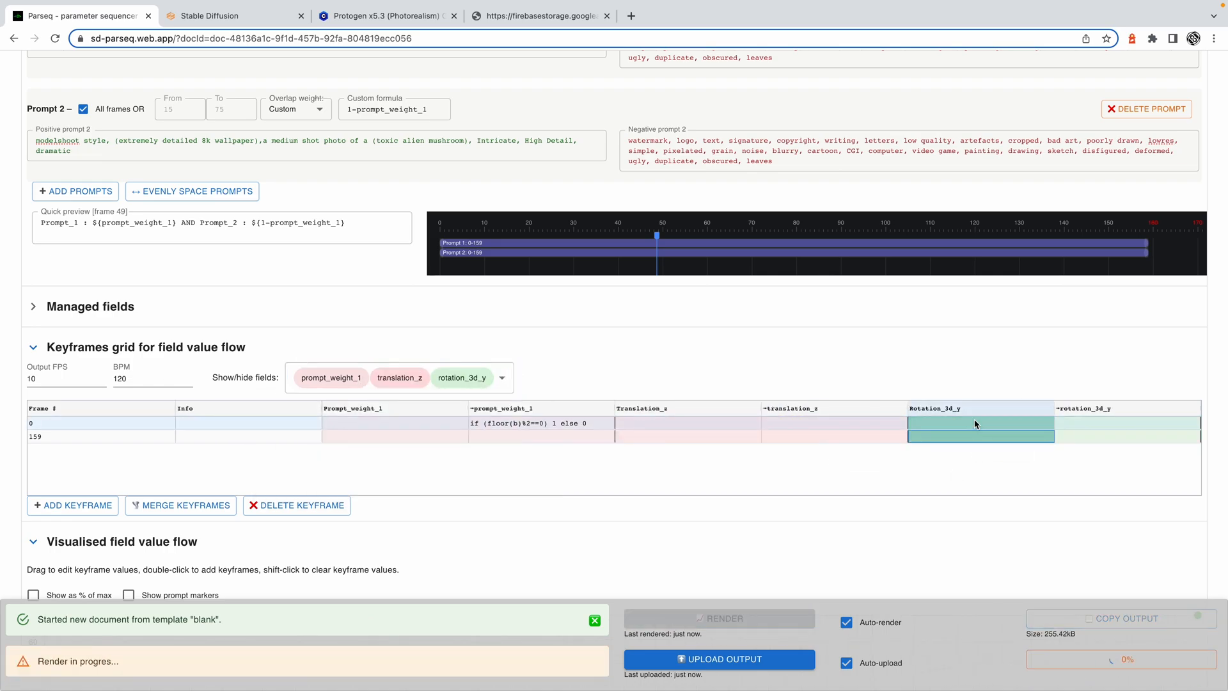
- Show the strength field in the keyframes grid and clear its value at frame 0
click(502, 377)
click(384, 444)
click(776, 433)
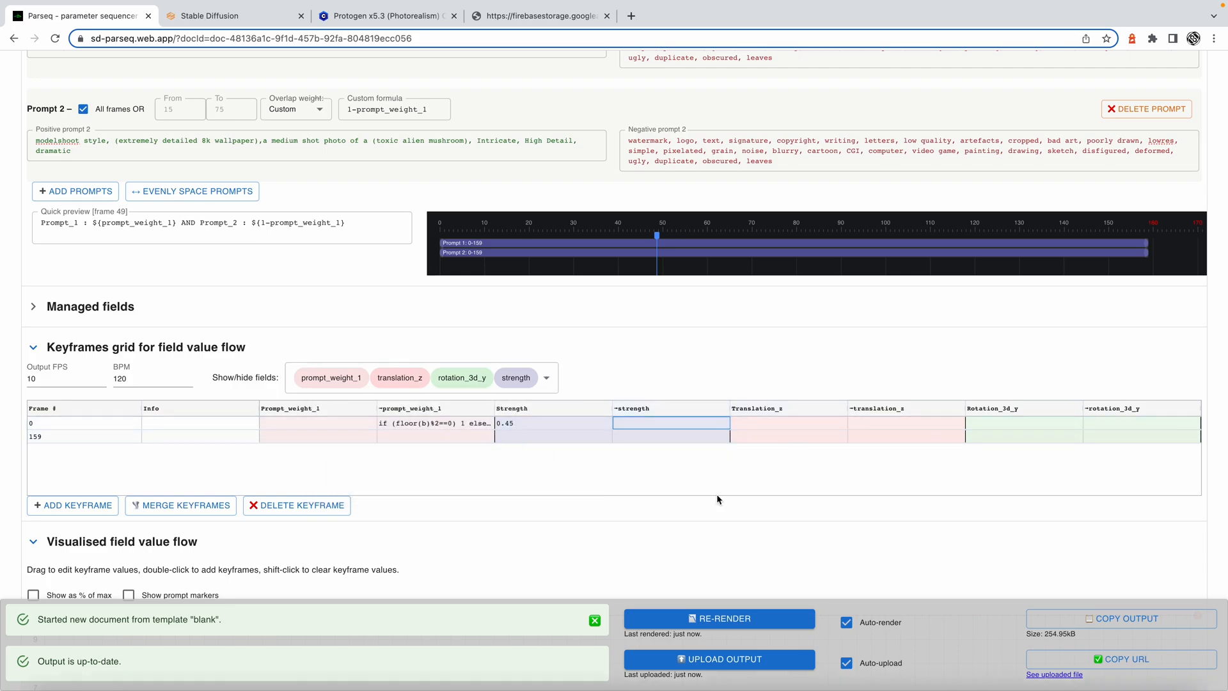
click(557, 422)
- Show the seed field in the grid, clear its value at frame 159 and enter S+f as the frame 0 seed formula
click(546, 377)
click(319, 408)
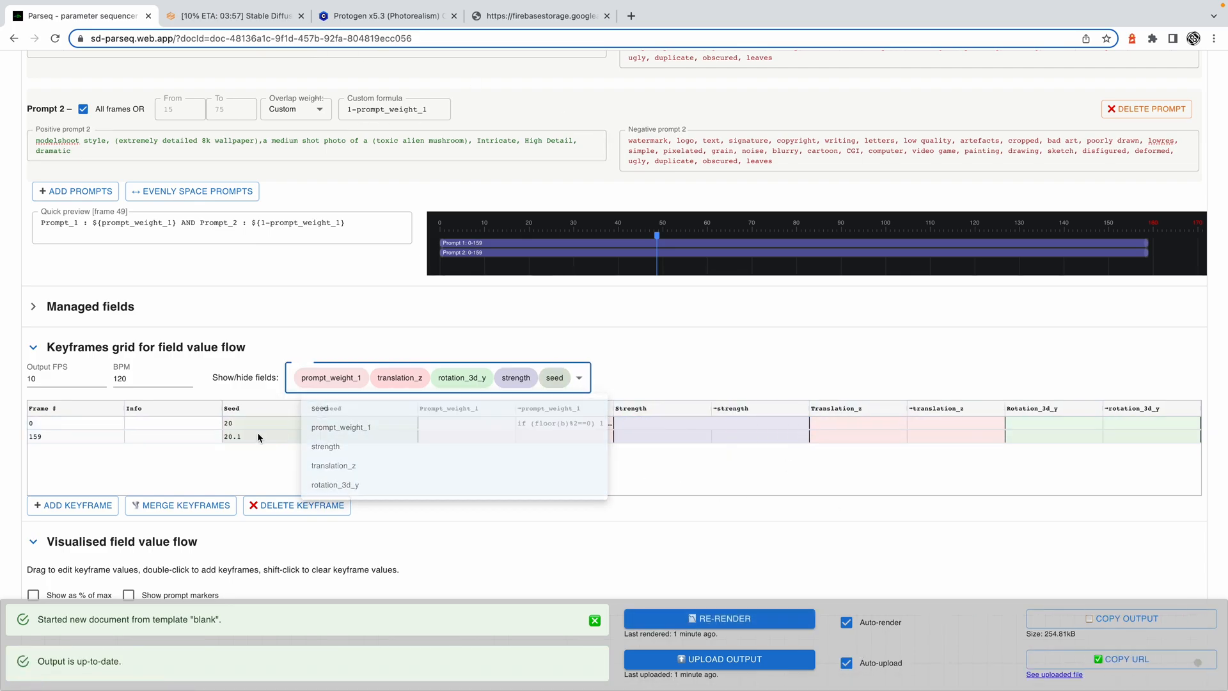
click(258, 437)
key(BackSpace)
click(356, 422)
text(S+f)
key(Return)
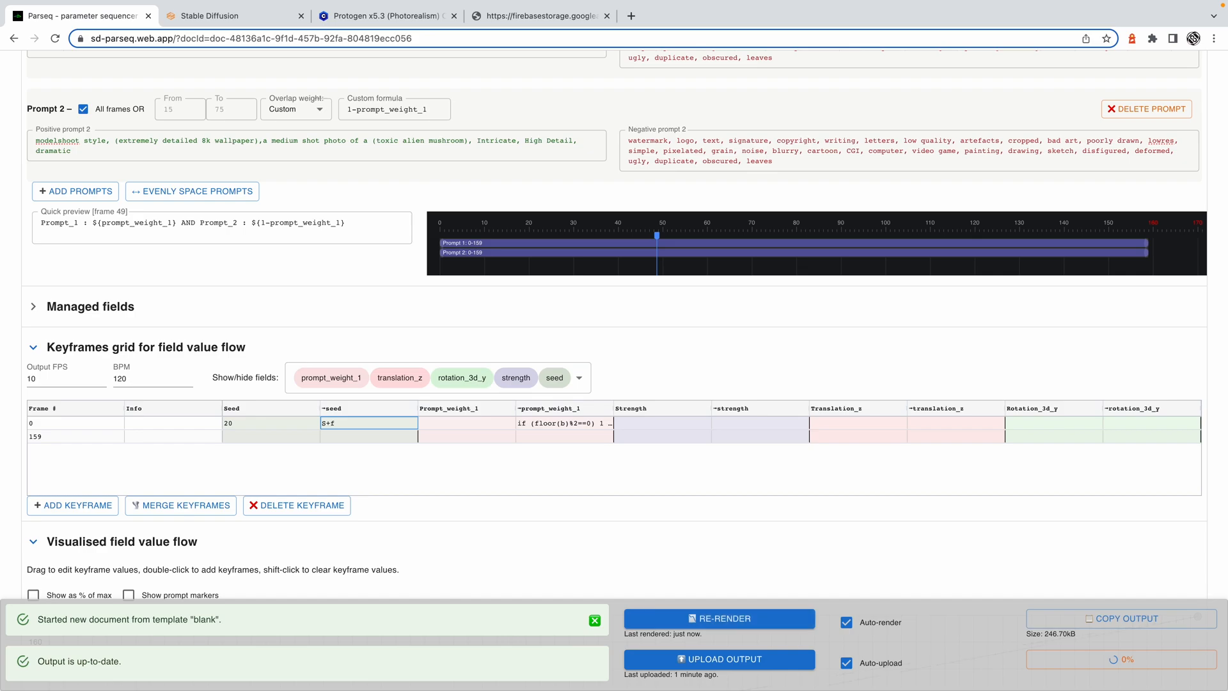
- Switch to the Stable Diffusion tab, set Deforum's max frames to 160 and generate the animation
click(209, 16)
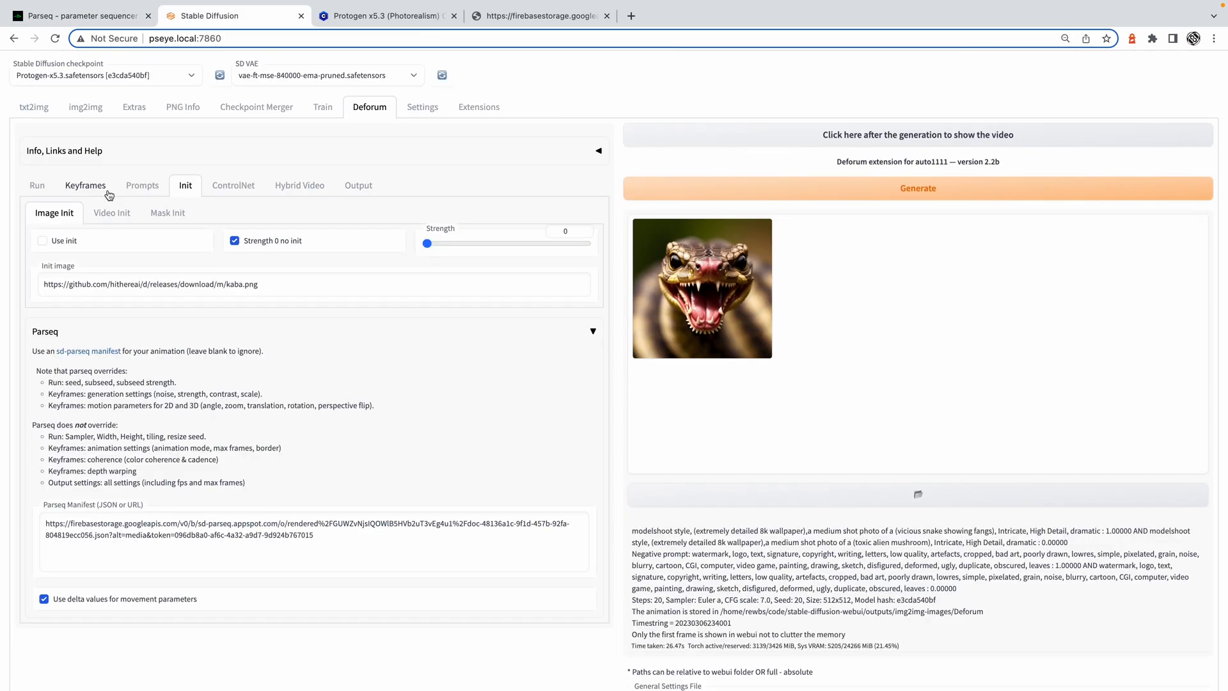
click(109, 196)
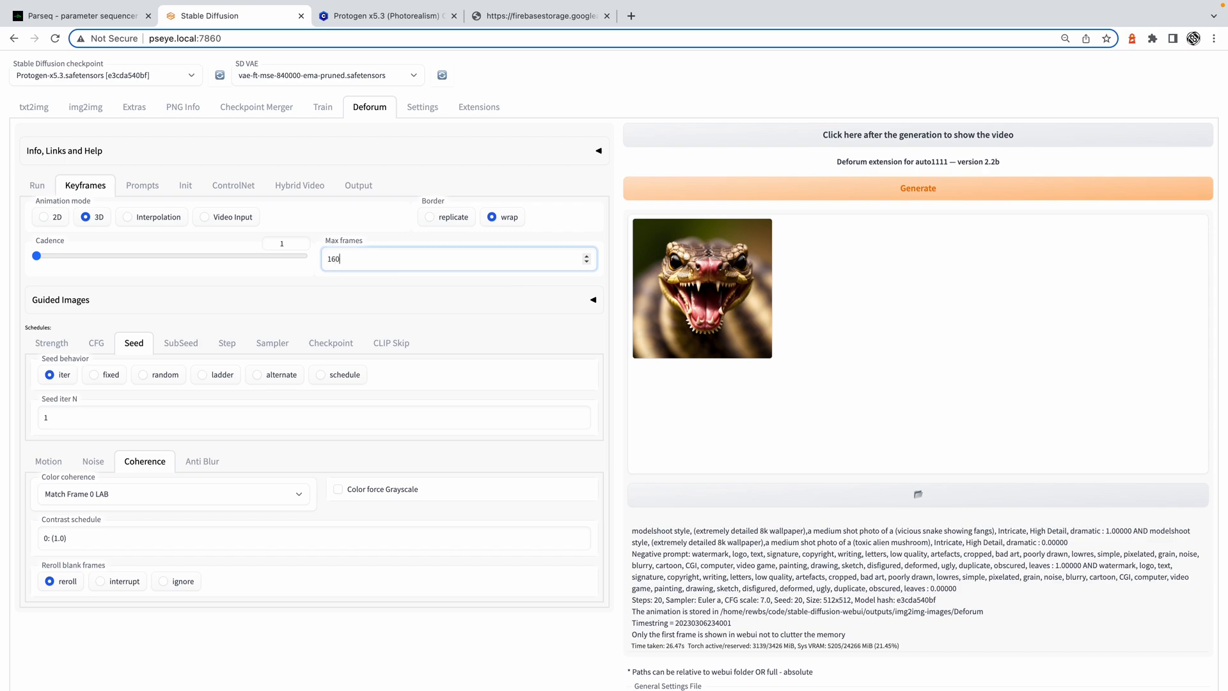
click(445, 150)
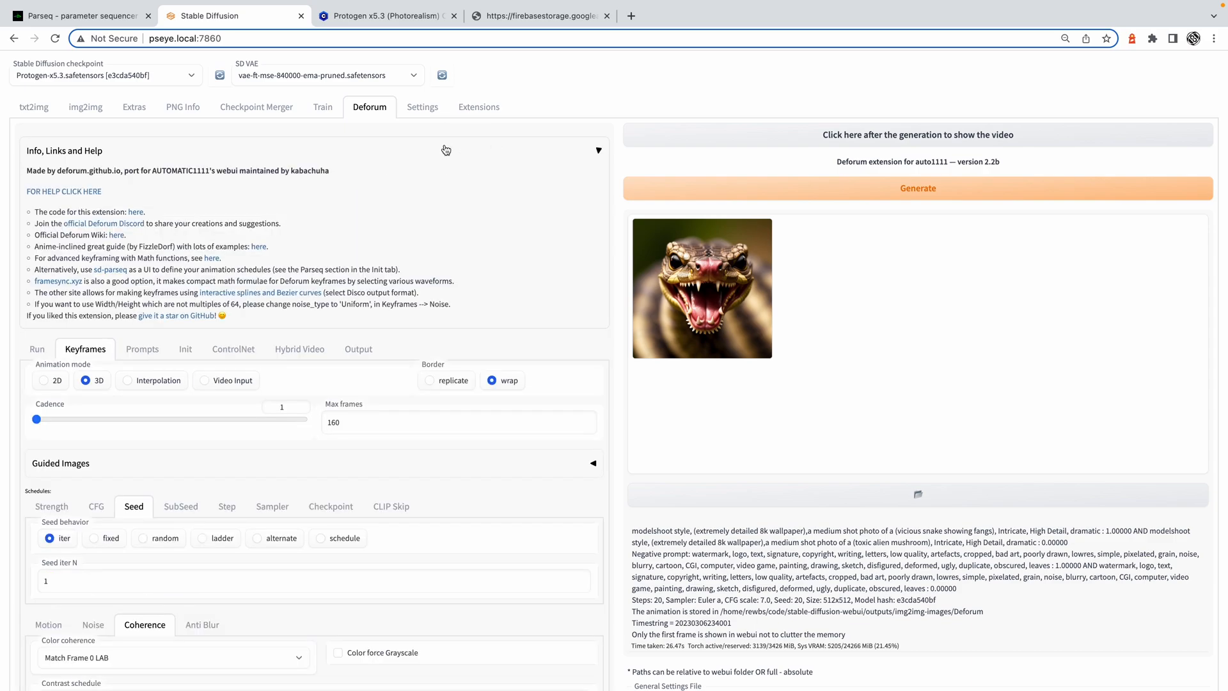
click(885, 195)
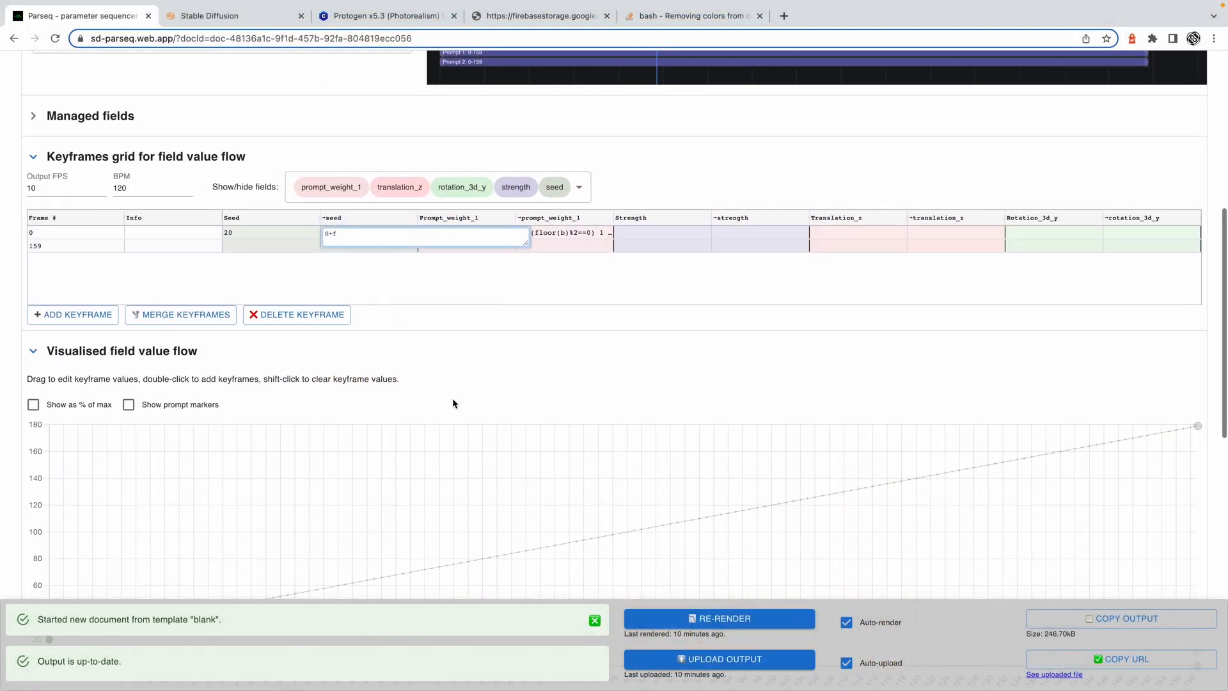
- Replace the frame 0 seed formula in Parseq with saw(p=1b)
scroll(452, 403, down, 2)
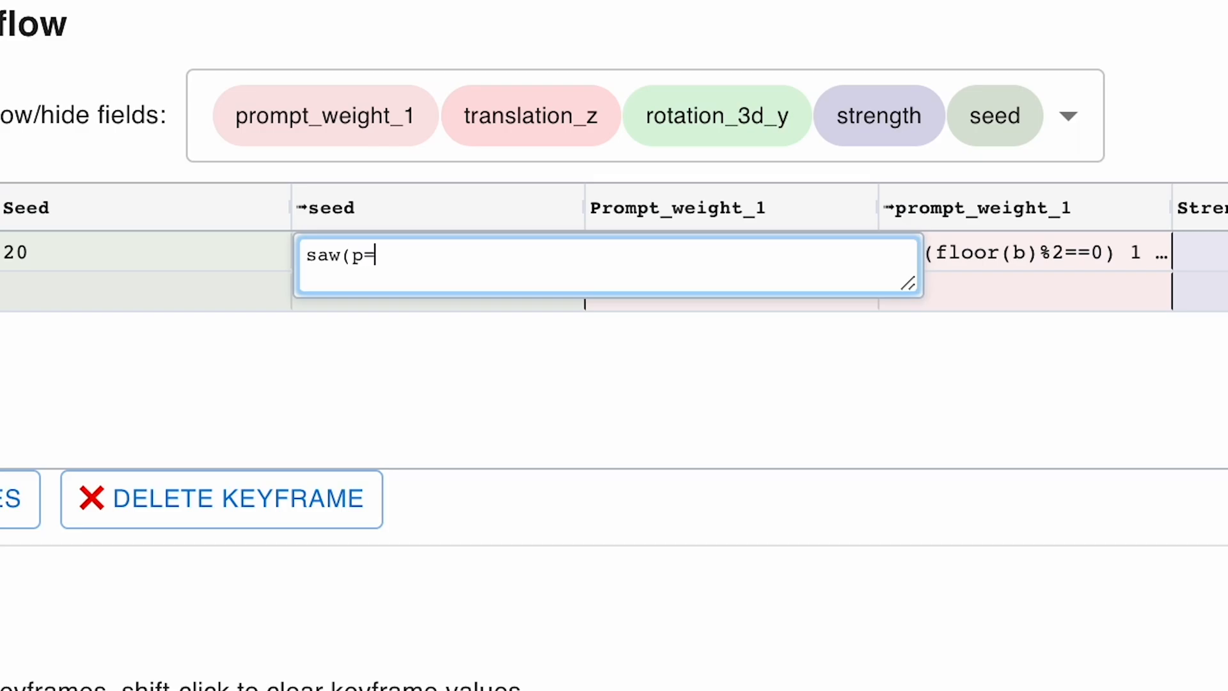
text(1b)
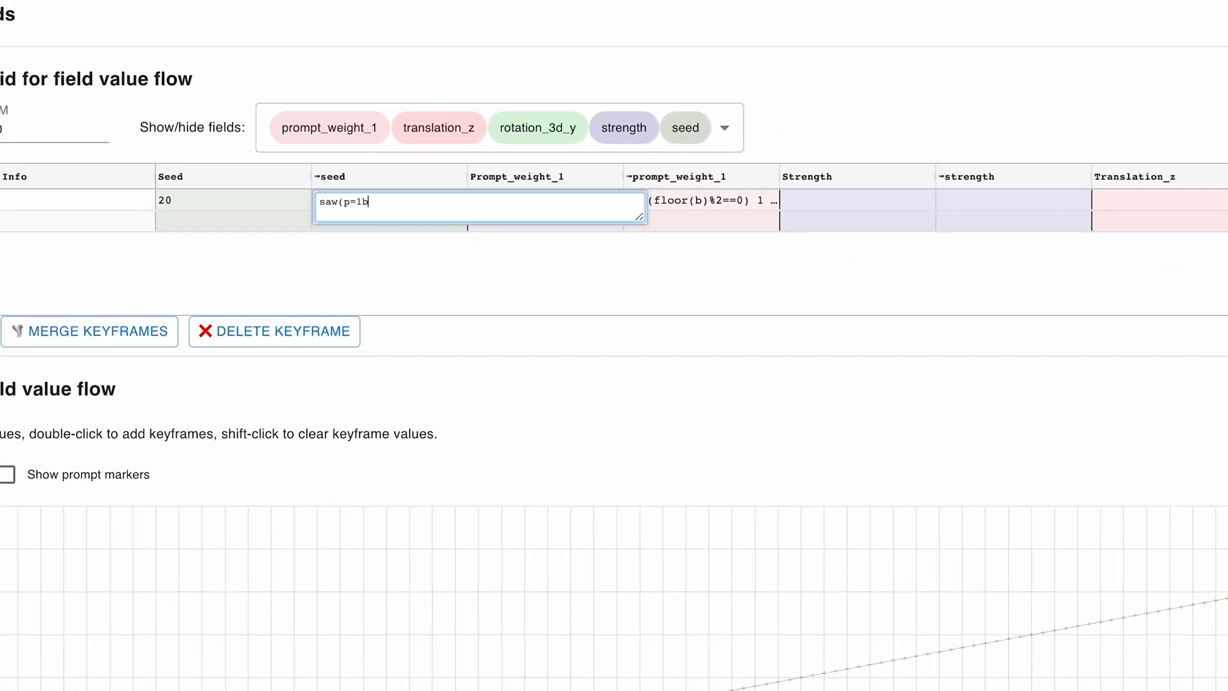
- Hide every field except seed in the keyframes grid and turn off showing the graph as % of max
click(579, 220)
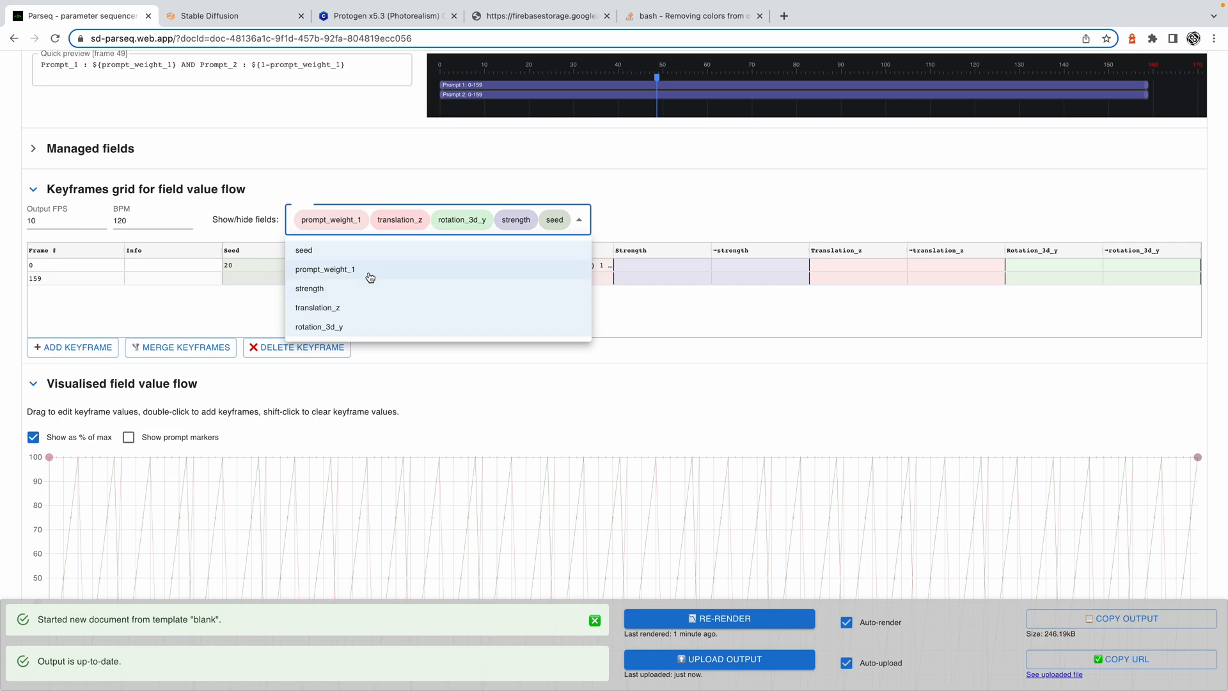
click(370, 276)
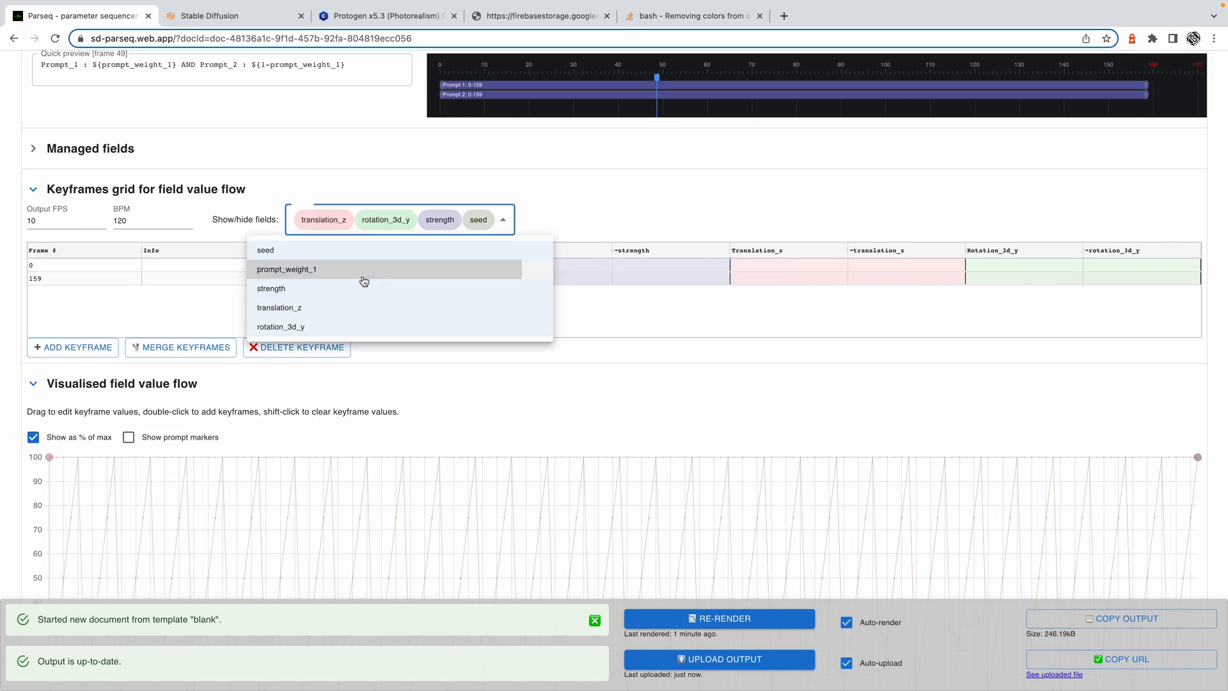
click(355, 290)
click(344, 308)
click(337, 328)
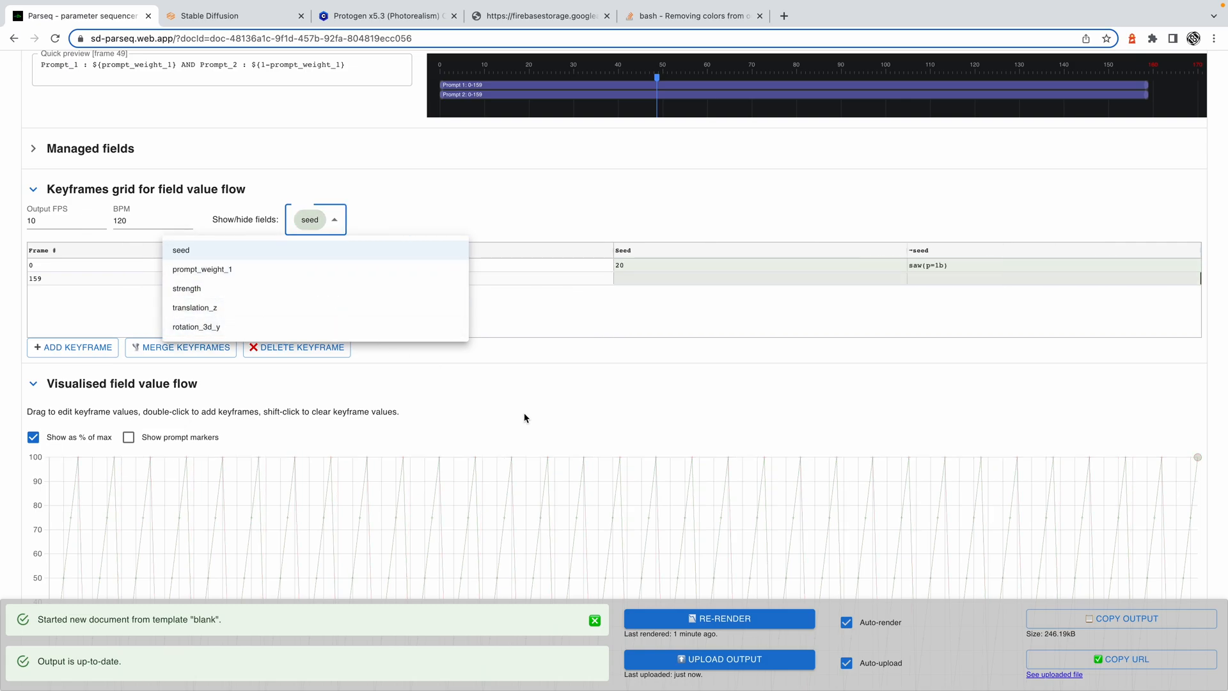
click(583, 440)
click(67, 440)
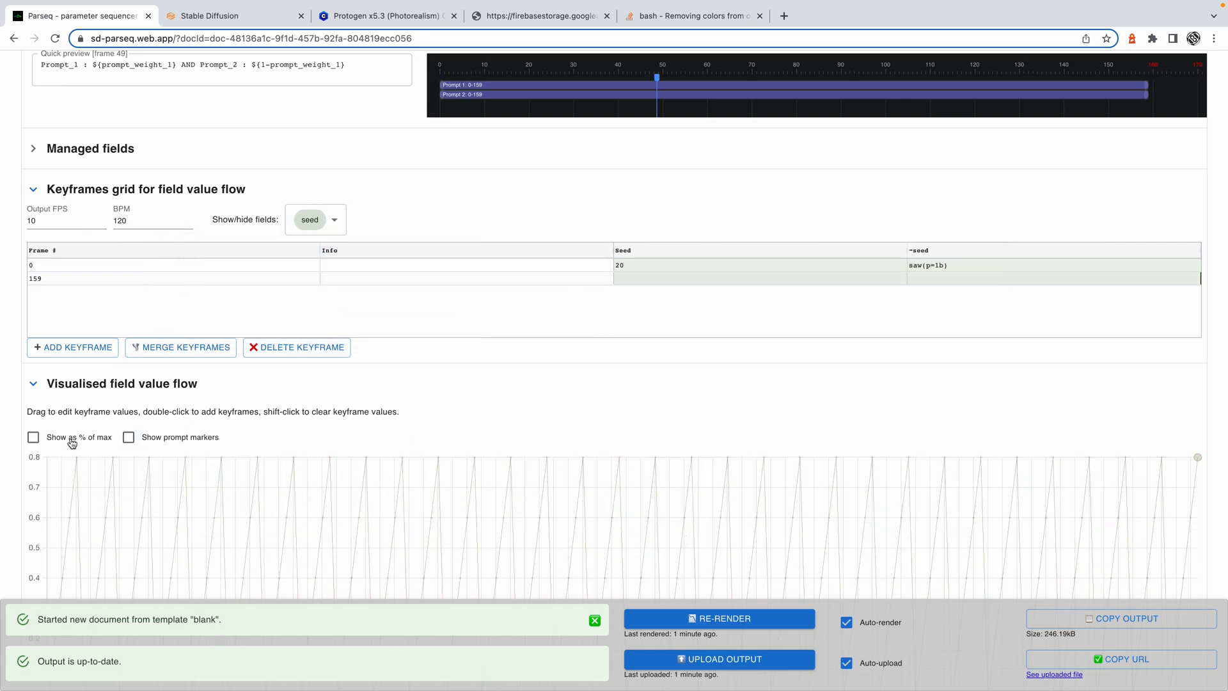
scroll(260, 480, down, 3)
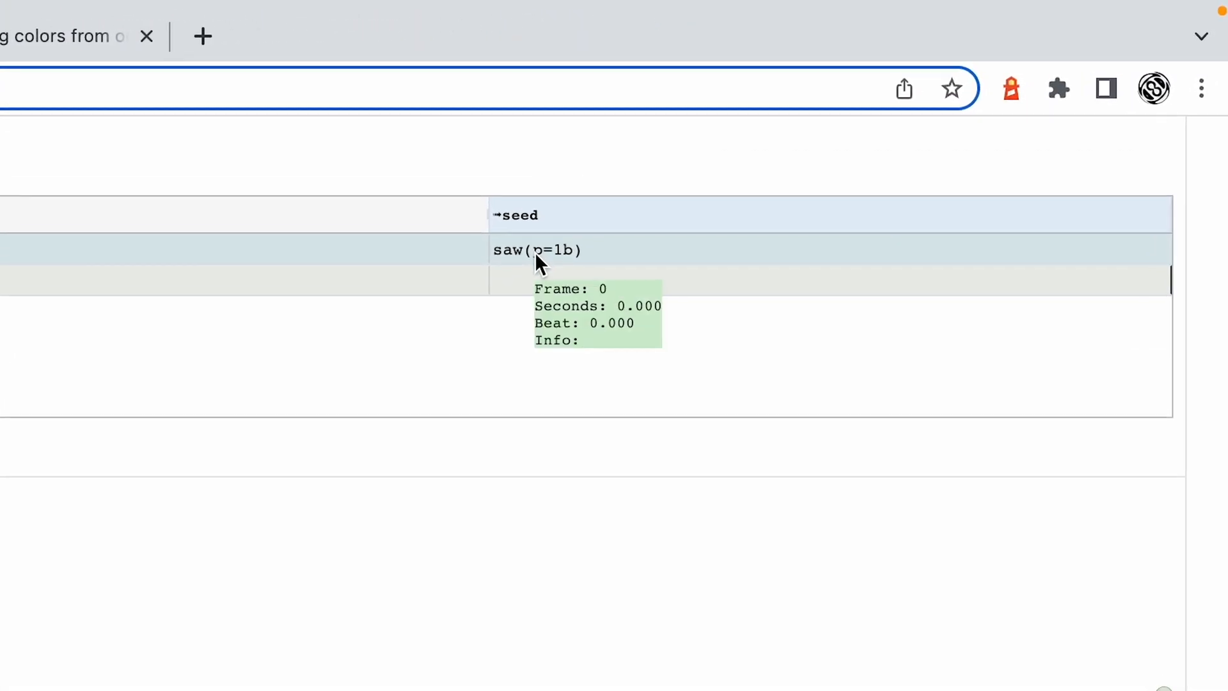
- Add an amplitude to the frame 0 seed formula so it reads saw(p=1b, a=5)
double_click(929, 109)
click(945, 109)
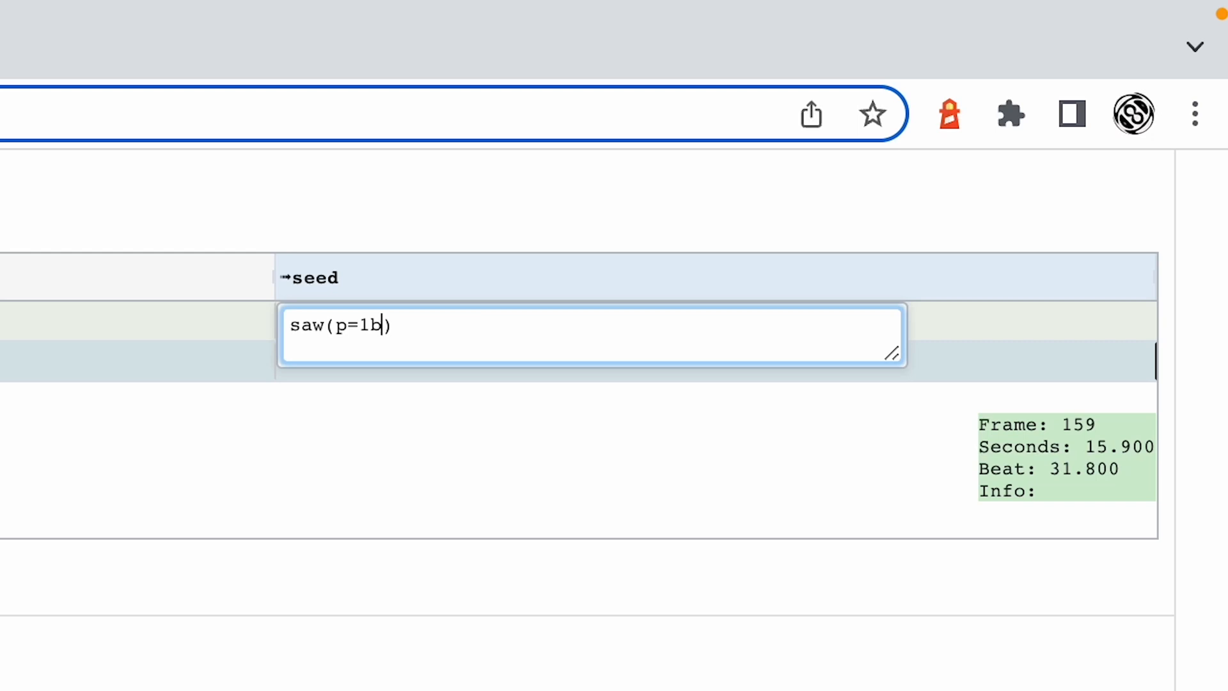
text(, a=5)
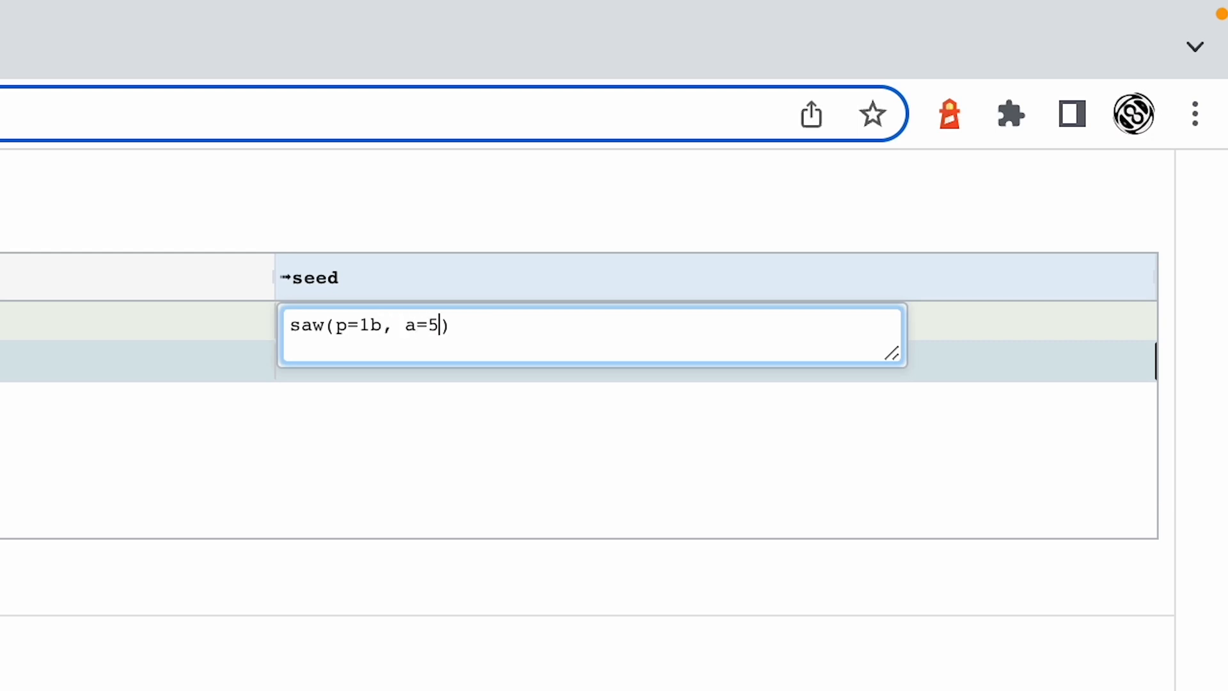
key(Return)
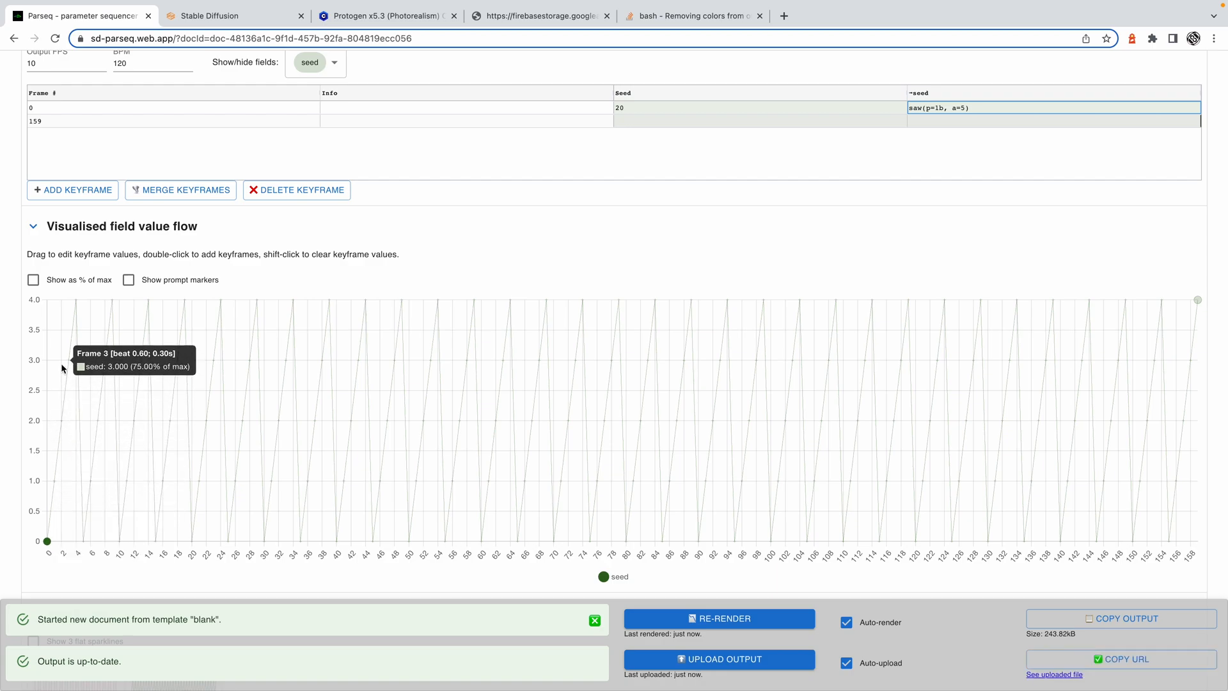
- Append the seed value to the frame 0 seed formula so it reads saw(p=1b, a=5)+S
click(83, 542)
text(+S)
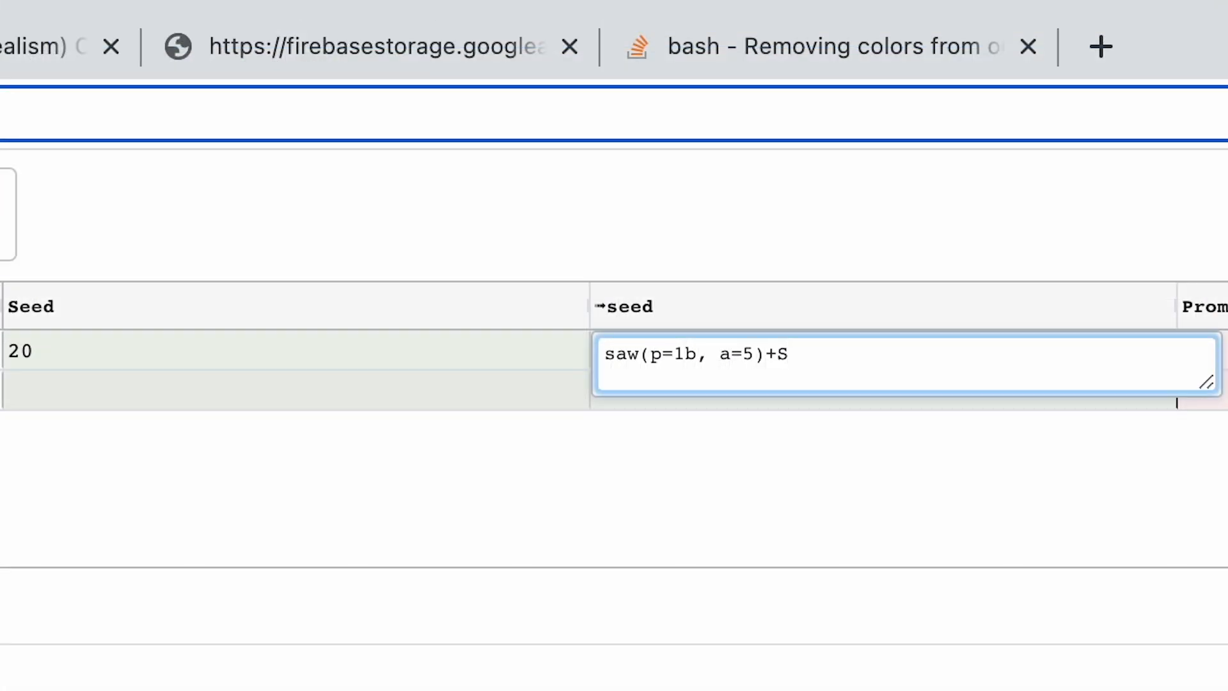
key(Return)
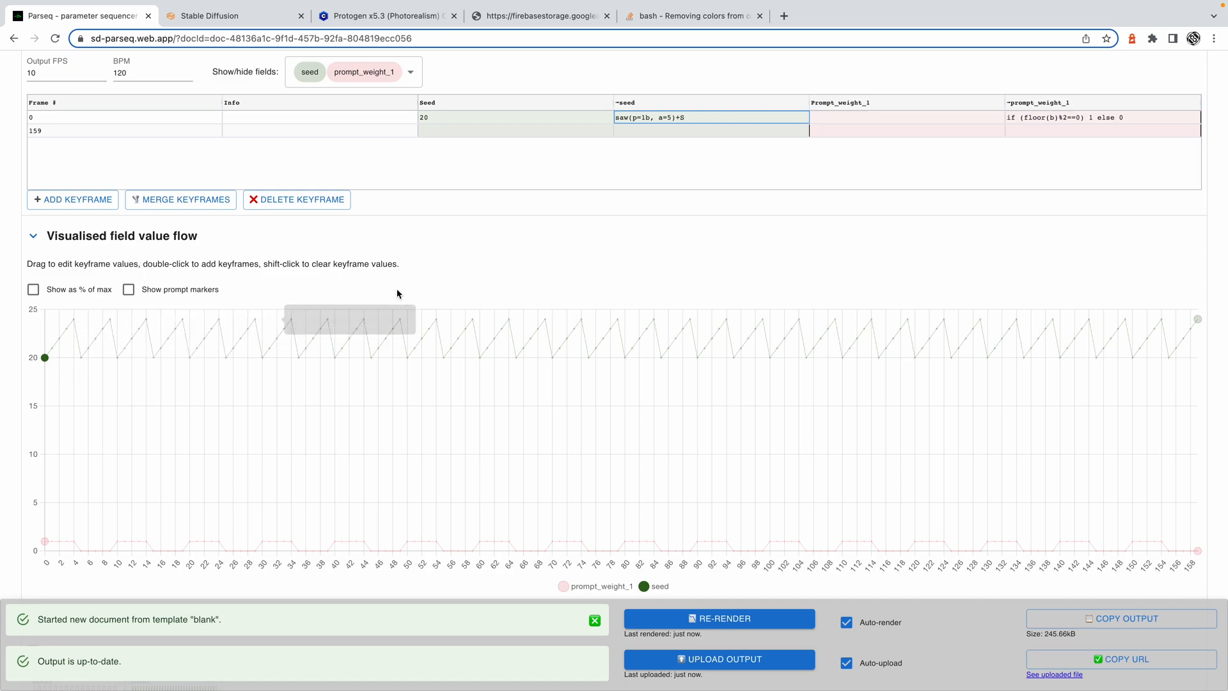
- Replace the trailing +S in the frame 0 seed formula with a c=S argument and generate the animation in the Stable Diffusion tab
double_click(690, 120)
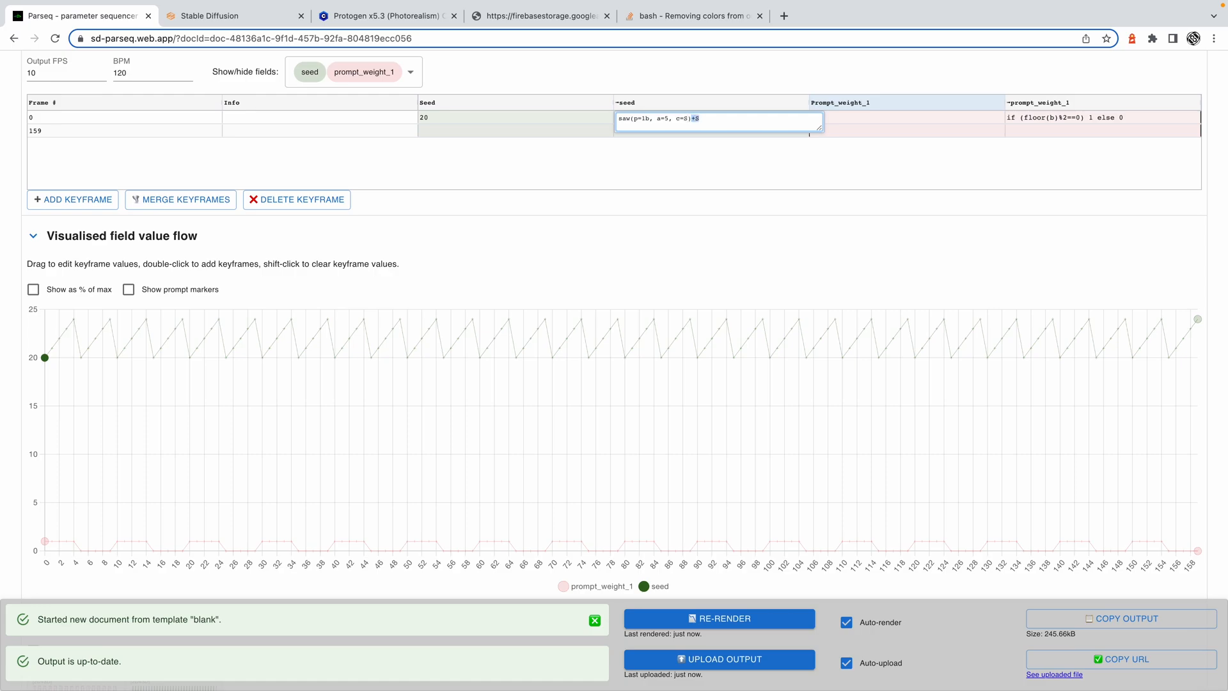
key(Return)
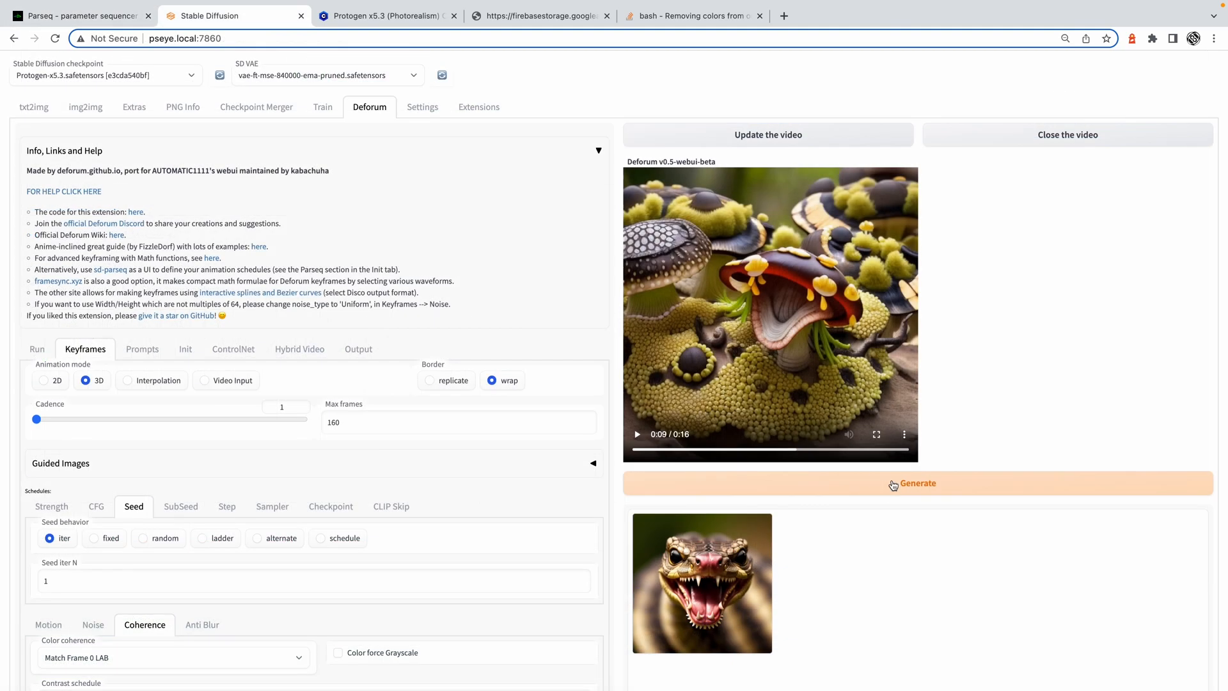
click(893, 486)
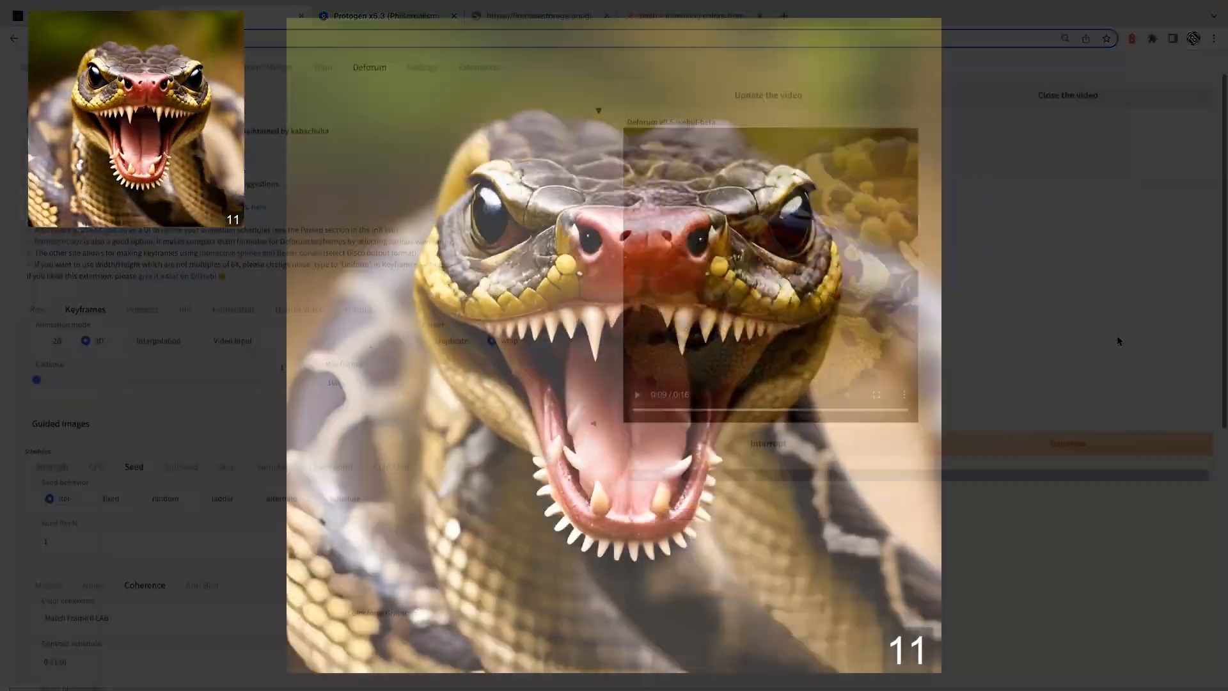
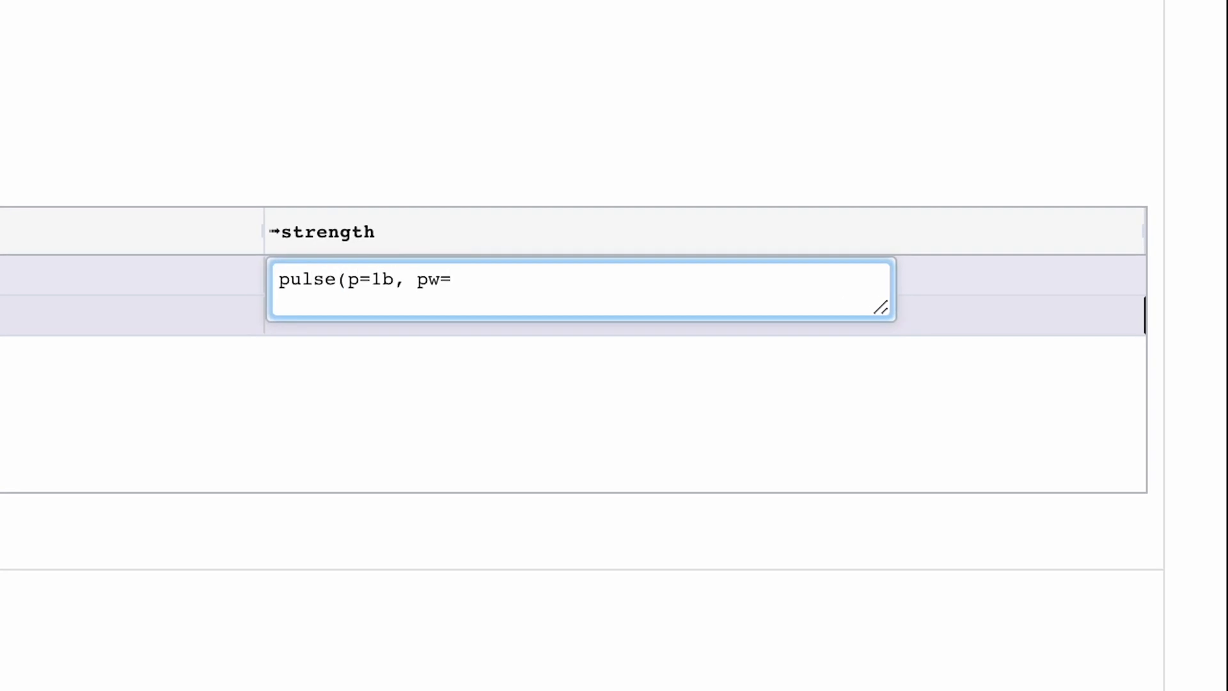
- Set the frame 0 strength formula to pulse(p=1b, pw=1f) and add the amplitude a=0.25 to it
key(Return)
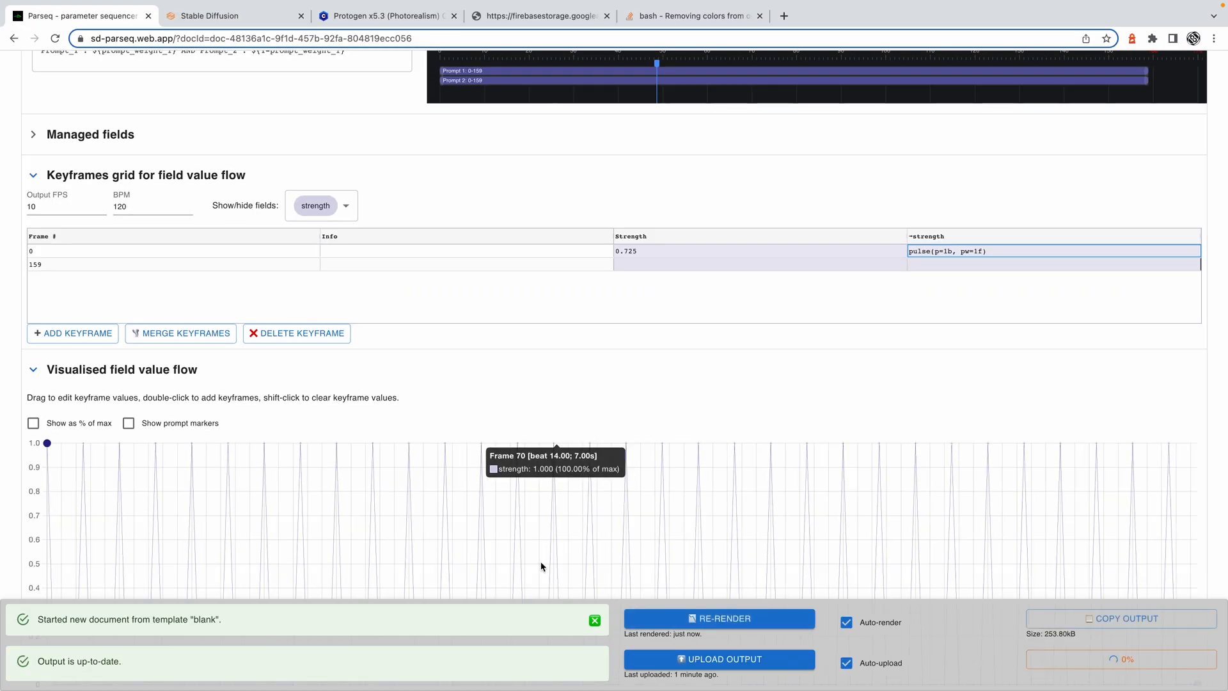
scroll(542, 565, down, 2)
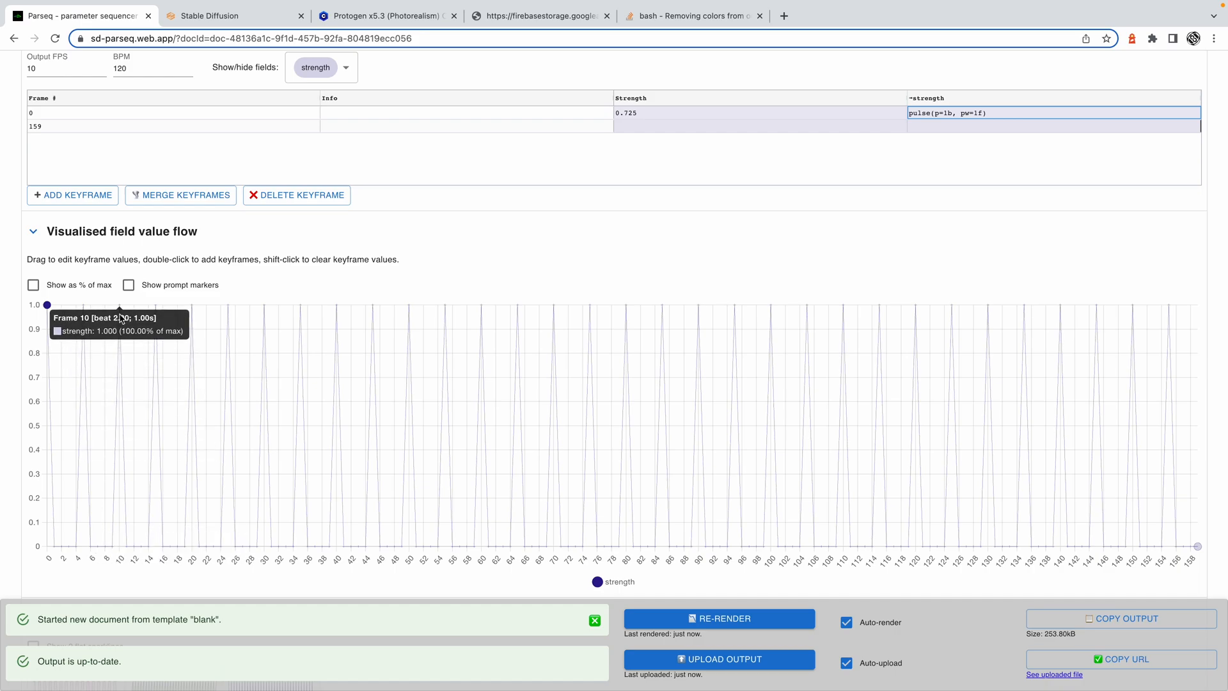
double_click(1007, 118)
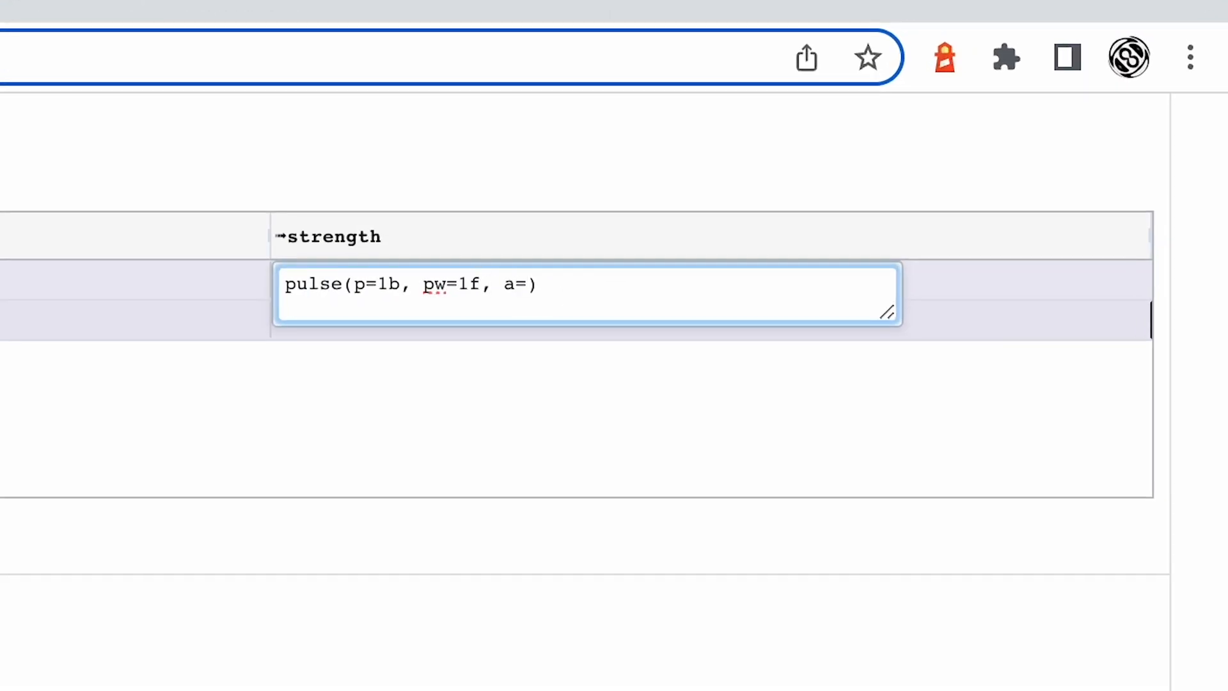
text(, a=0.25)
key(Return)
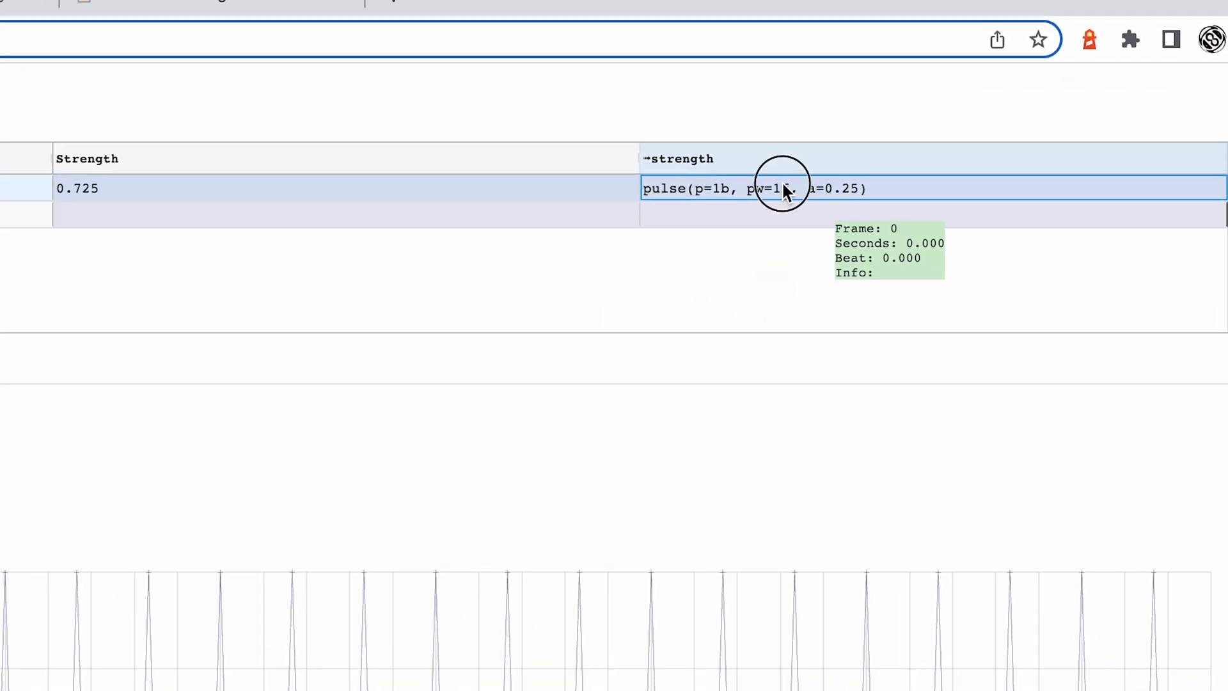
- Change the frame 0 strength formula to S-pulse(p=1b, pw=1f, a=0.25) and generate the animation in the Stable Diffusion tab
double_click(784, 188)
key(Home)
text(S-)
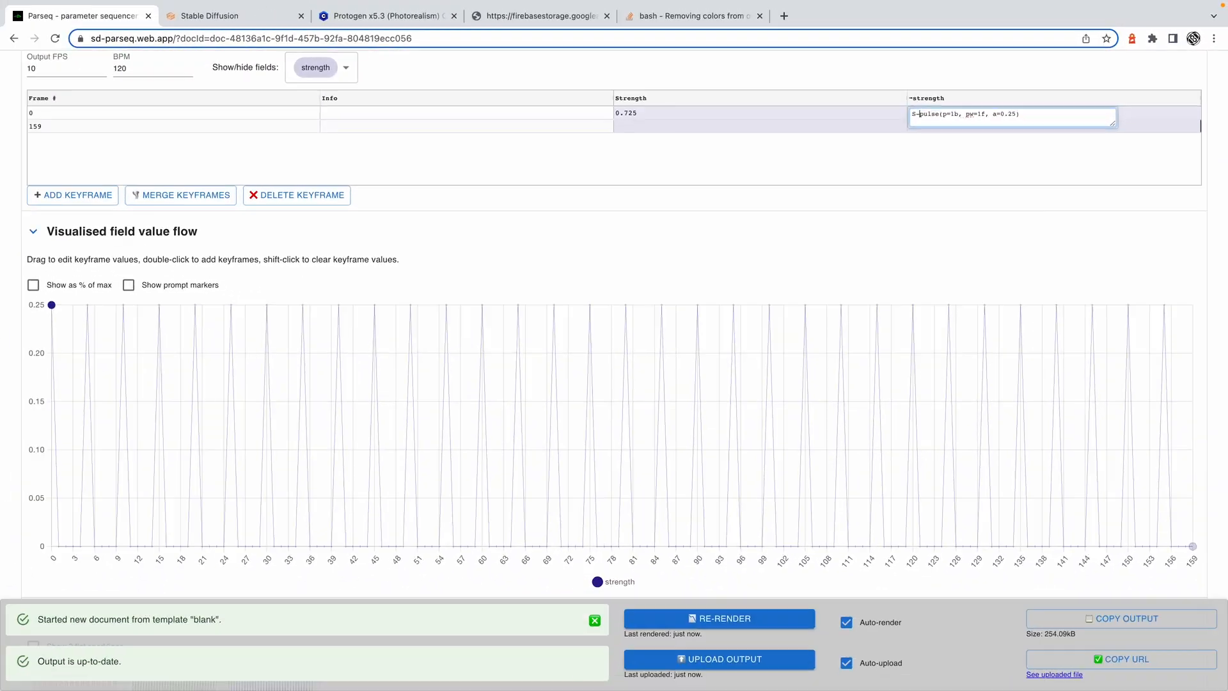
key(Return)
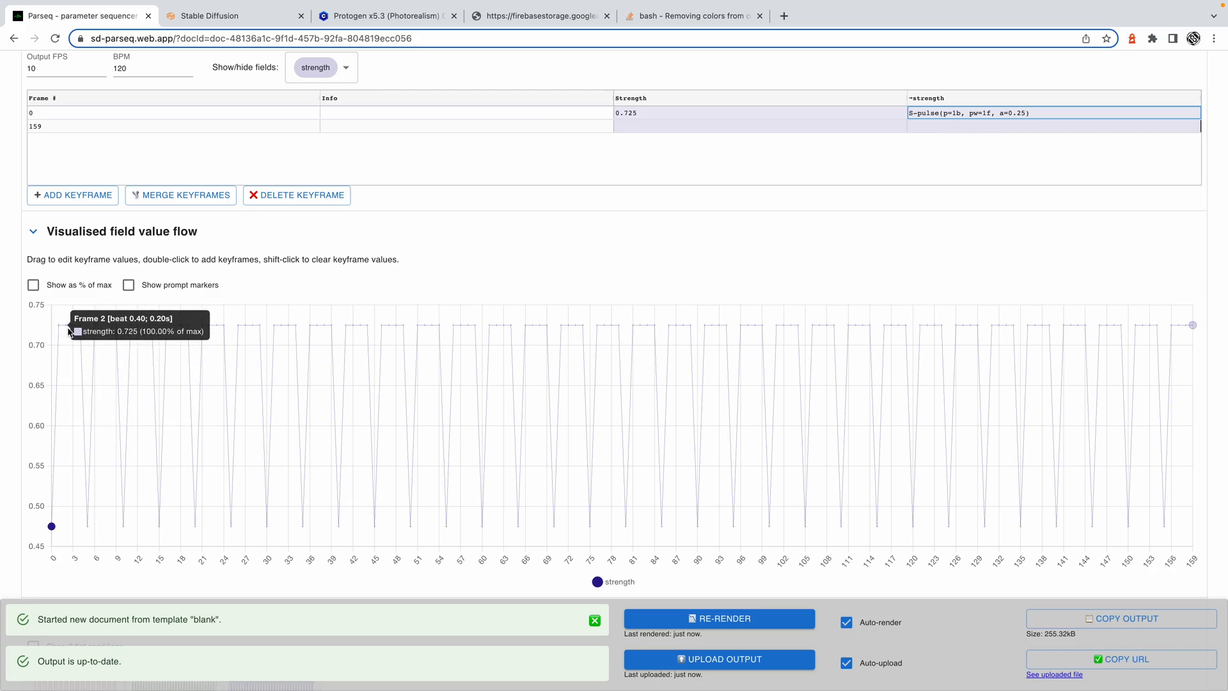
click(900, 483)
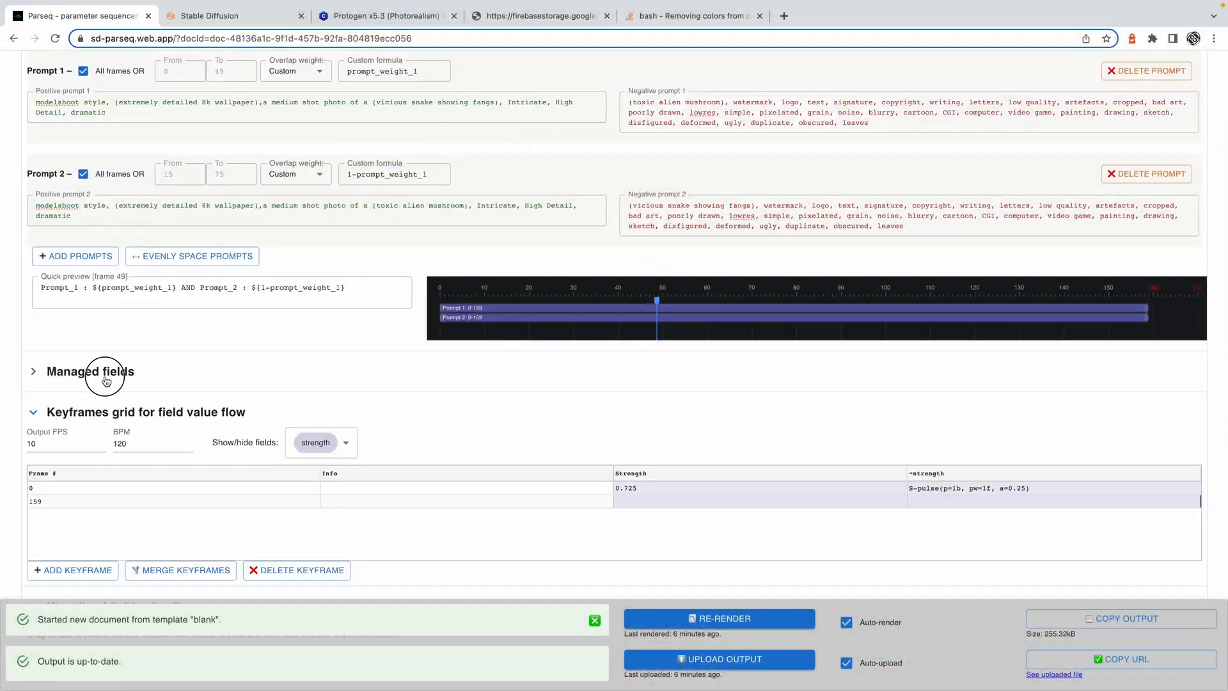
- Expand Parseq's managed fields, stop managing rotation_3d_y and start managing rotation_3d_z
click(90, 369)
scroll(608, 418, down, 3)
click(729, 341)
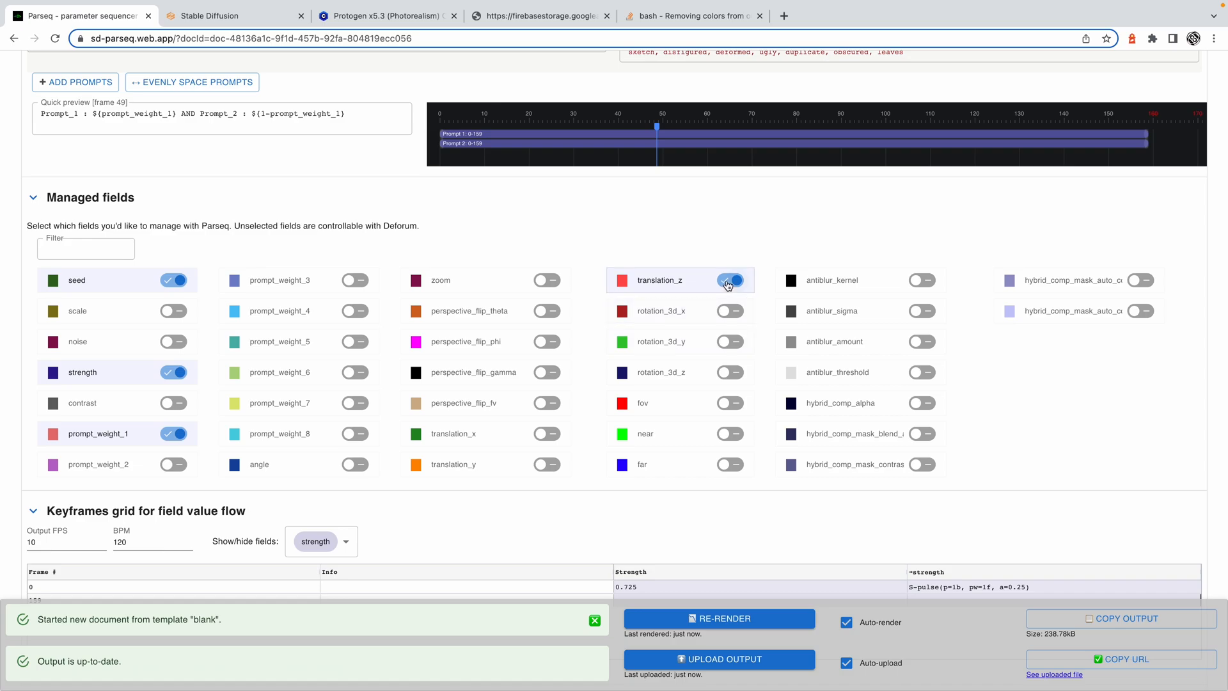
click(730, 372)
- Show translation_z and prompt_weight_1 alongside strength and rotation_3d_z in the keyframes grid
scroll(720, 515, down, 2)
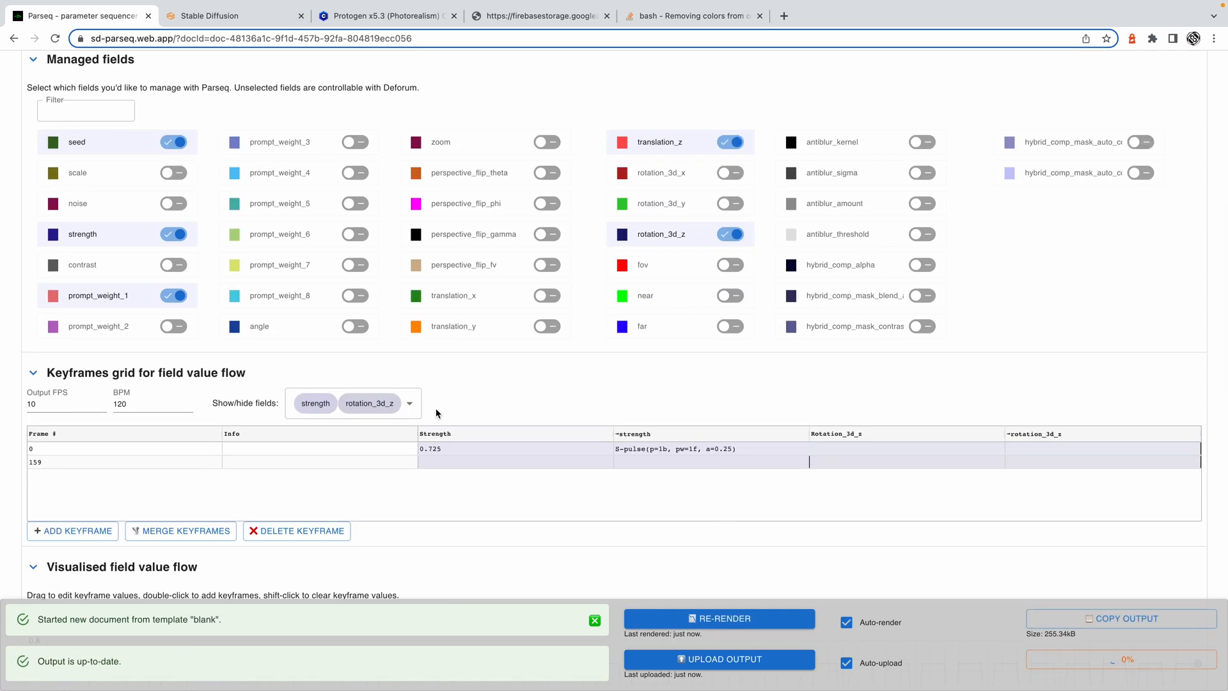
click(412, 405)
click(371, 491)
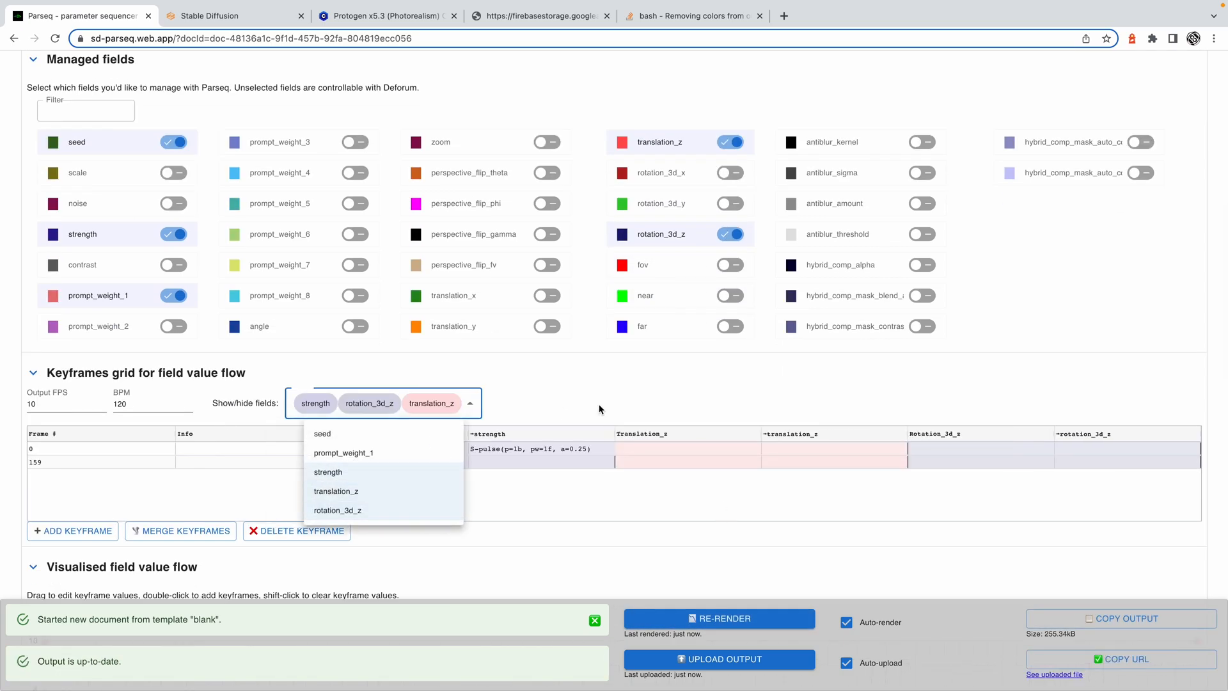
click(671, 477)
click(651, 459)
scroll(652, 459, down, 2)
scroll(652, 459, down, 2)
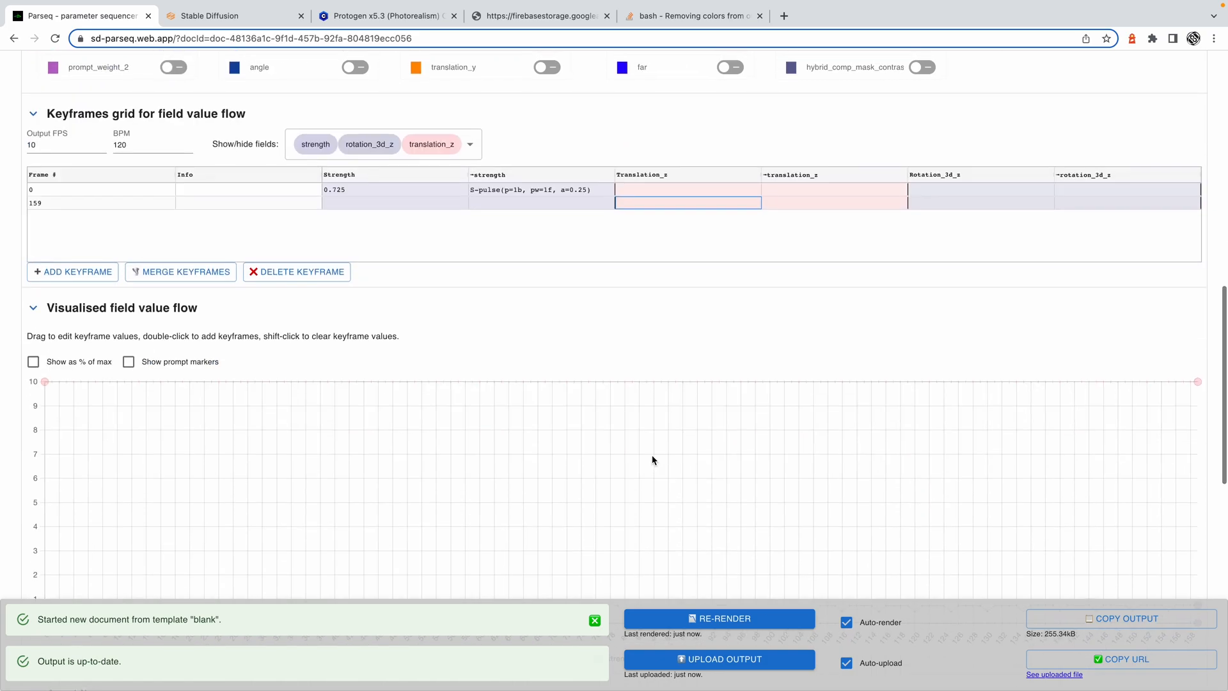
scroll(809, 195, up, 1)
click(409, 192)
click(409, 239)
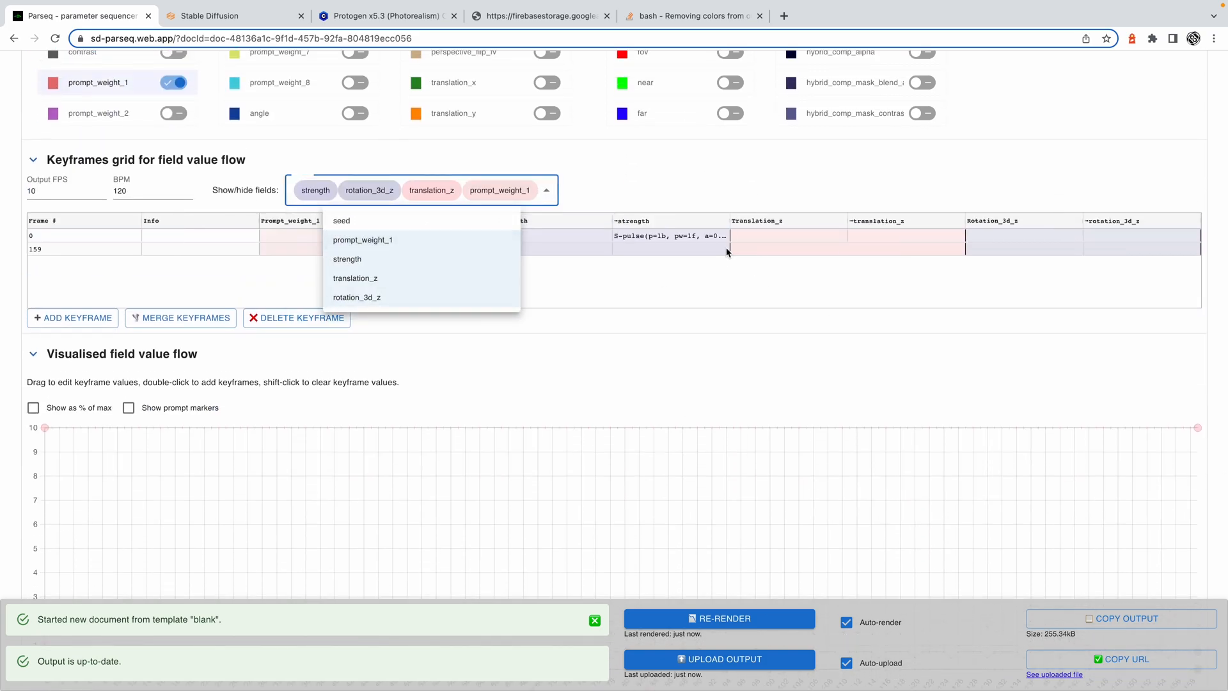
- Widen the prompt_weight_1 formula column in the keyframes grid and select the text of its frame 0 formula
click(743, 247)
drag(494, 224, 586, 225)
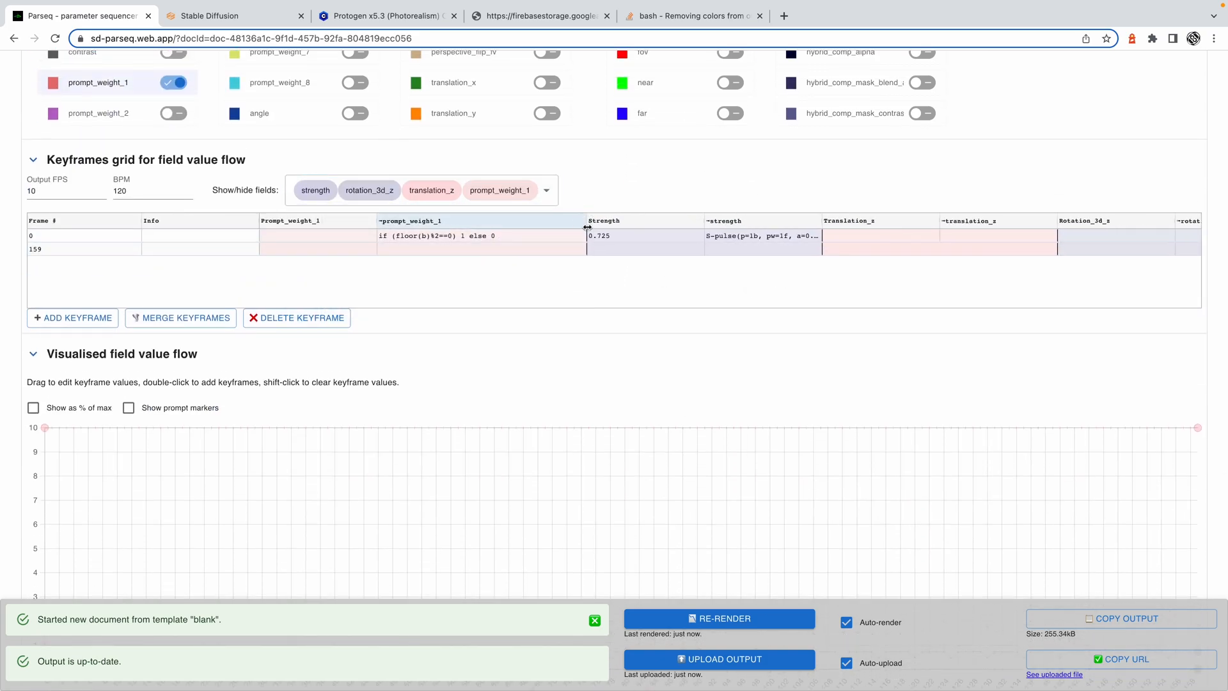
double_click(457, 238)
drag(452, 237, 382, 238)
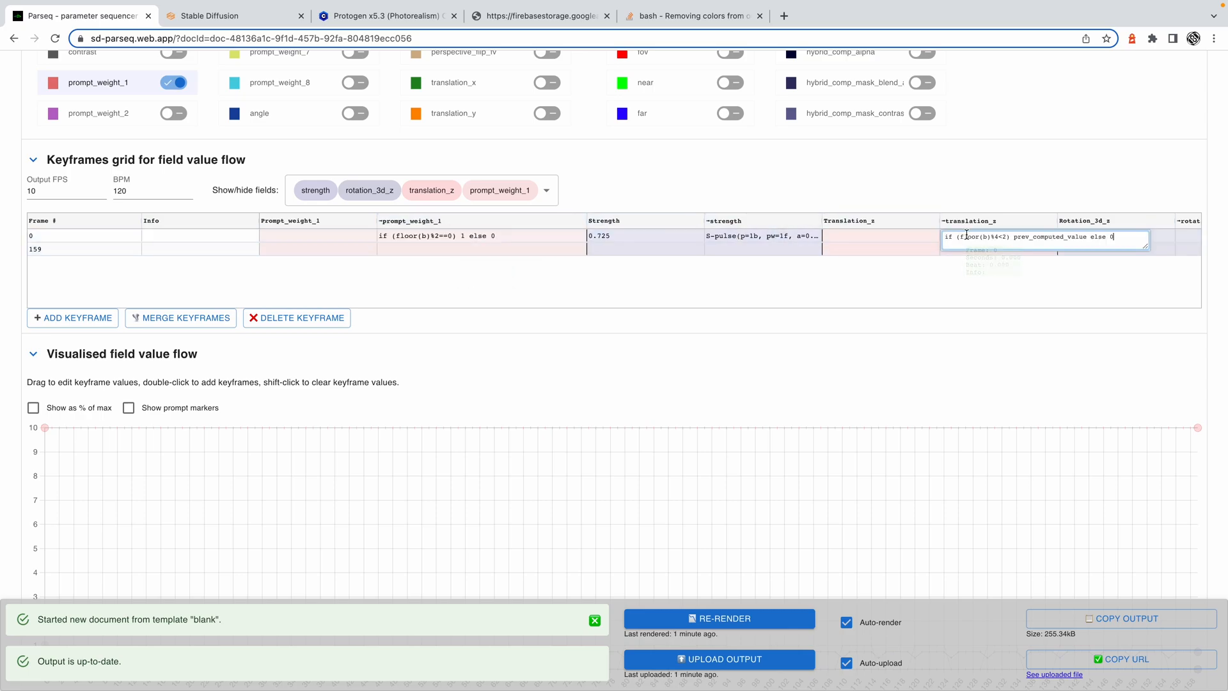
- Set the frame 0 translation_z formula to if (floor(b)%4<2) prev_computed_value+3 else 0, enlarging its editor
drag(1149, 248, 1182, 324)
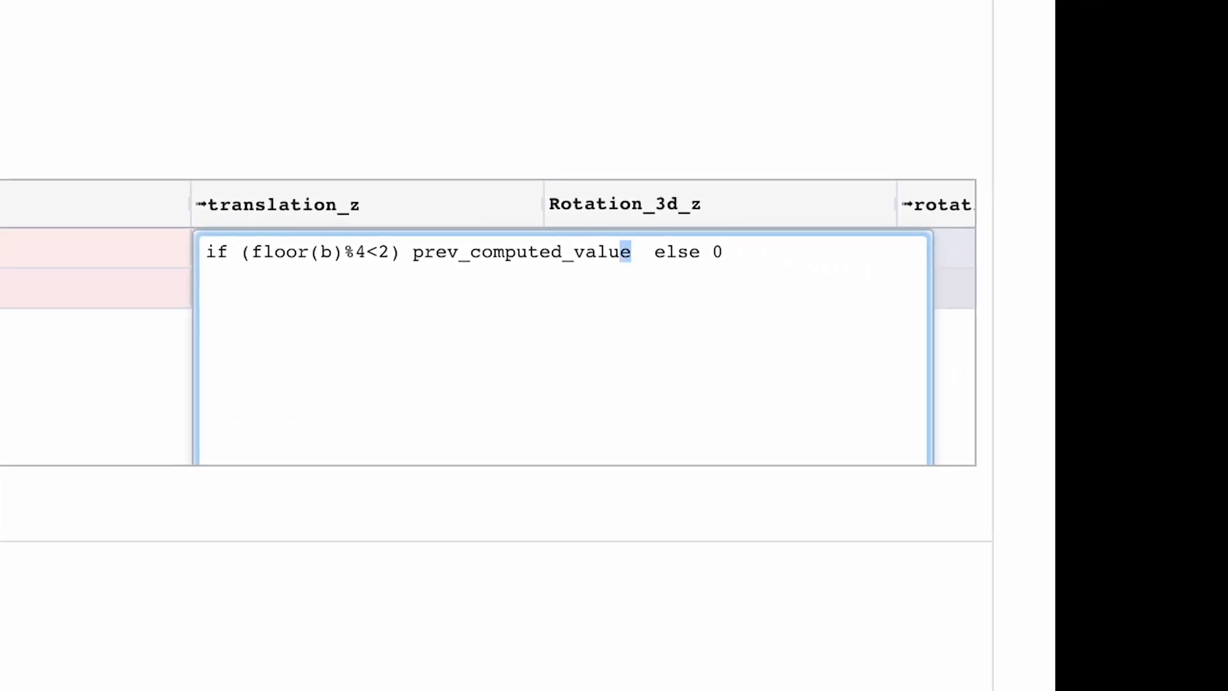
drag(620, 252, 413, 252)
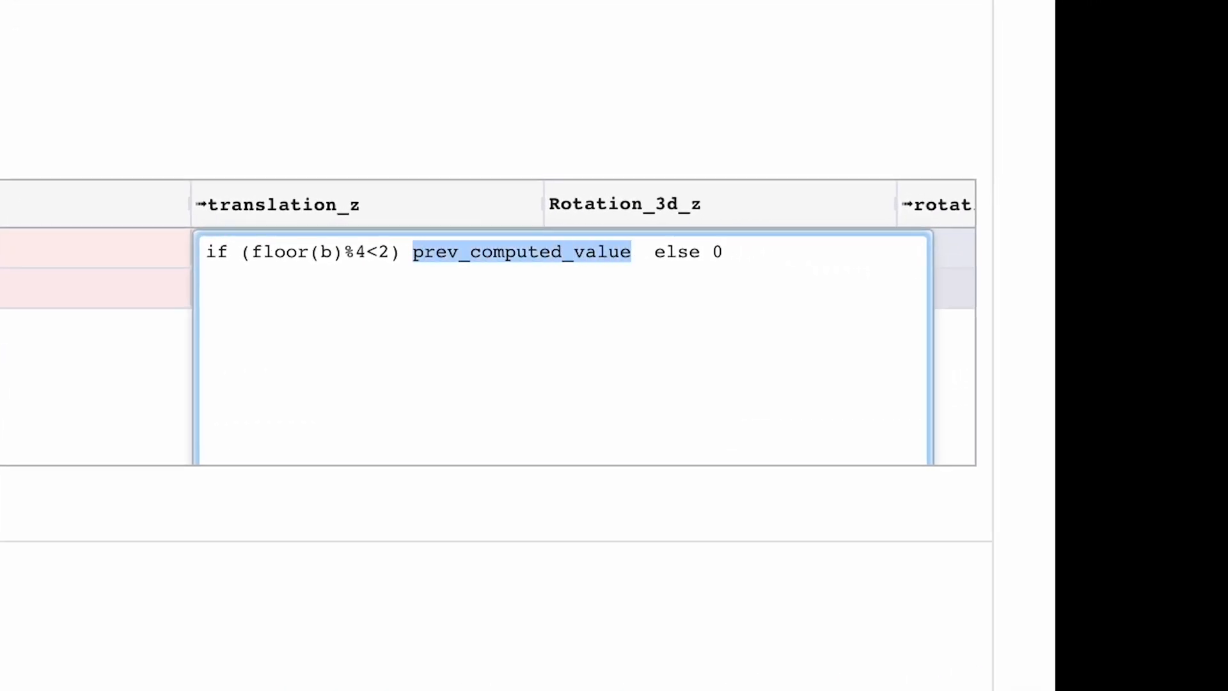
key(Right)
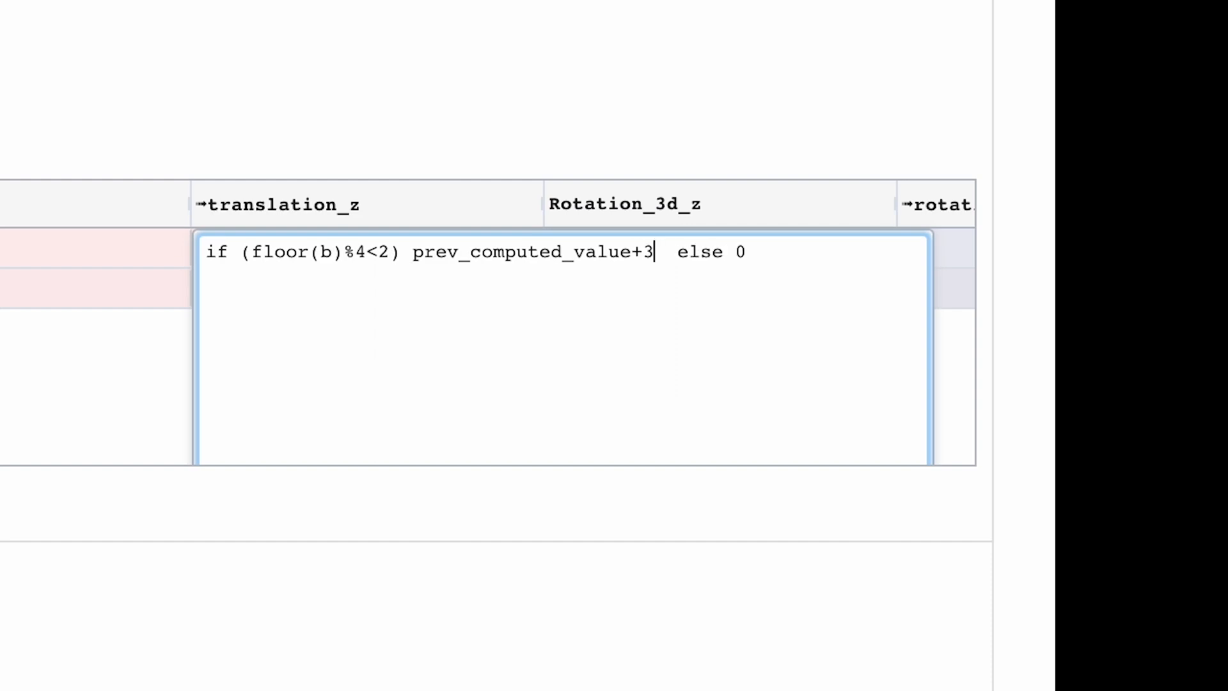
key(shift+Right)
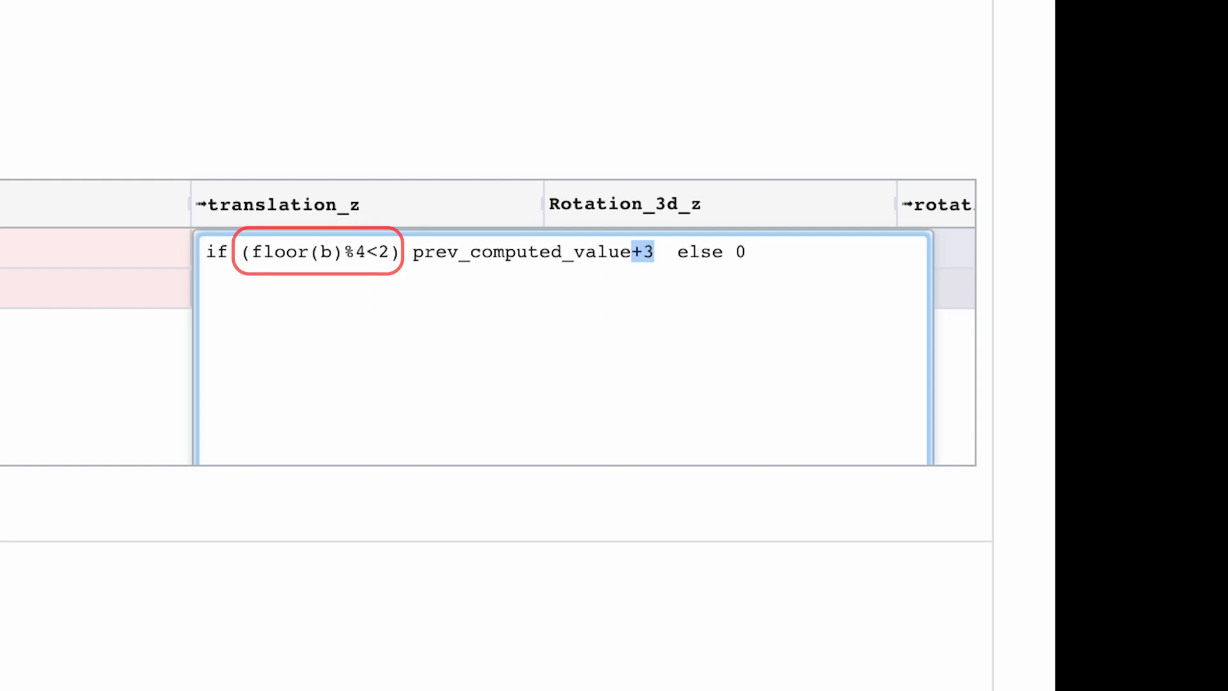
- Replace the 0 after else in the translation_z formula with a copy of prev_computed_value
key(Left)
key(Left)
key(Left)
key(Left)
key(Left)
key(Left)
key(Left)
key(Left)
key(Left)
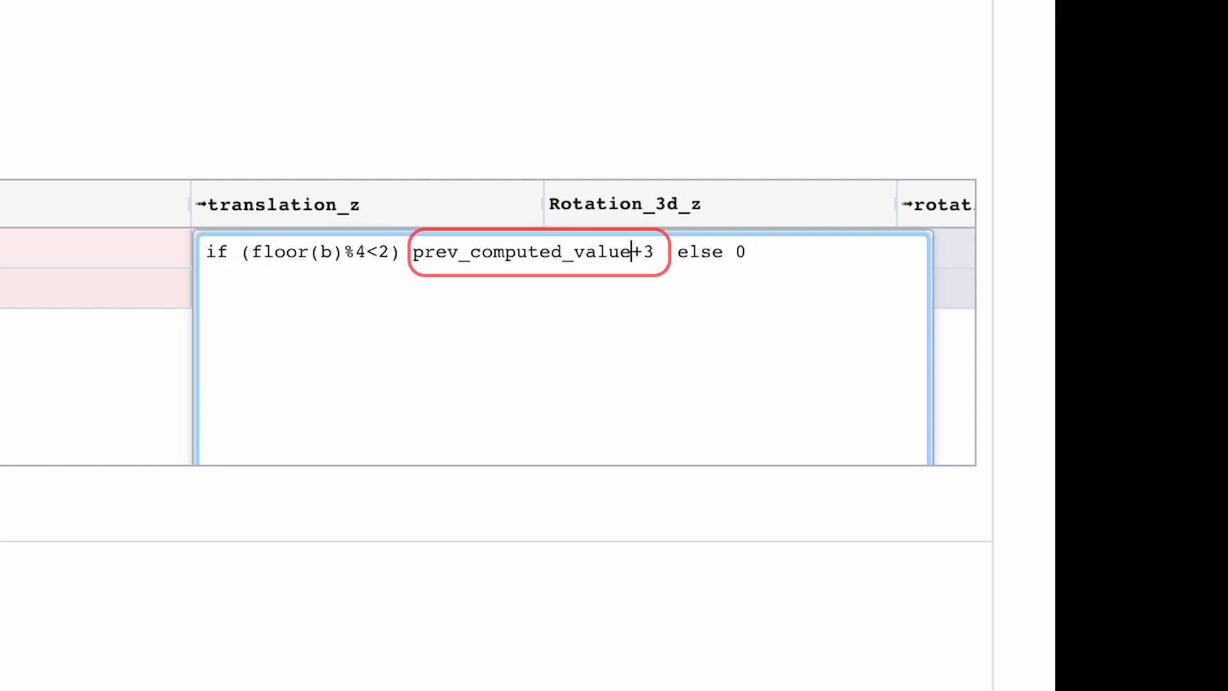
key(shift+Left)
key(shift+Left)
key(shift+Left)
key(shift+Left)
key(shift+Left)
key(shift+Left)
key(shift+Left)
key(shift+Left)
key(shift+Left)
key(shift+Left)
key(shift+Left)
key(shift+Left)
key(shift+Left)
key(shift+Left)
key(ctrl+c)
key(End)
key(BackSpace)
key(ctrl+v)
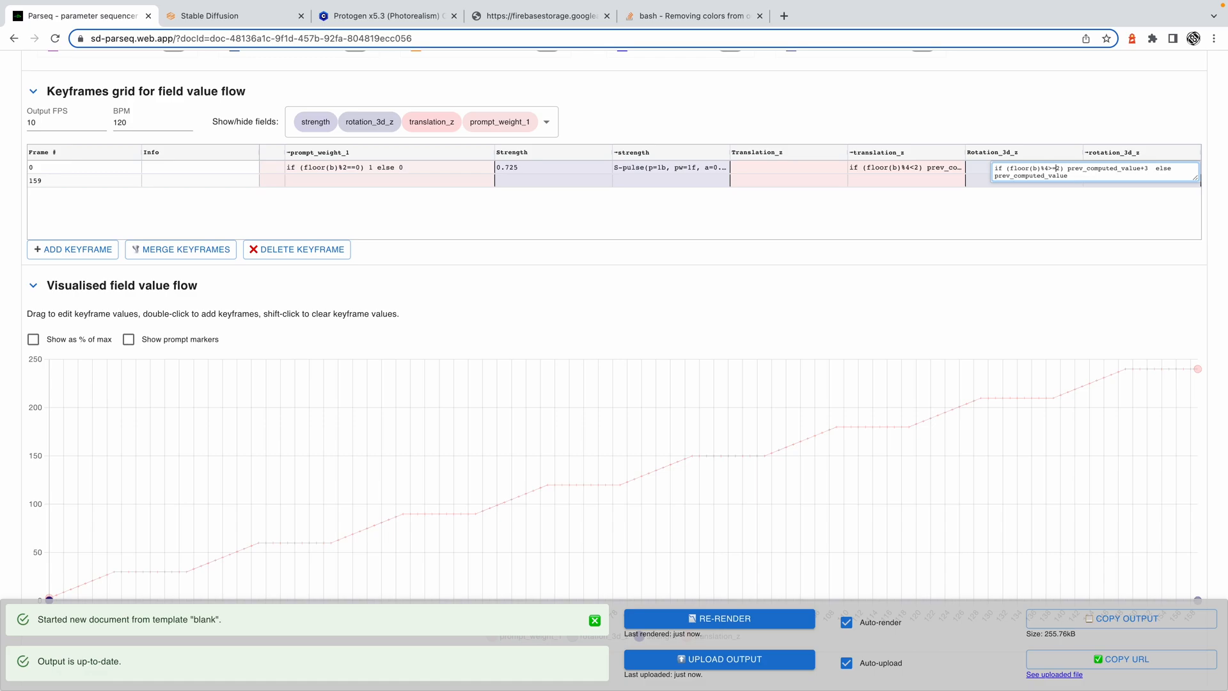
- Set the frame 0 rotation_3d_z formula to if (floor(b)%4>=2) prev_computed_value+3 else prev_computed_value and generate the animation in the Stable Diffusion tab
key(Return)
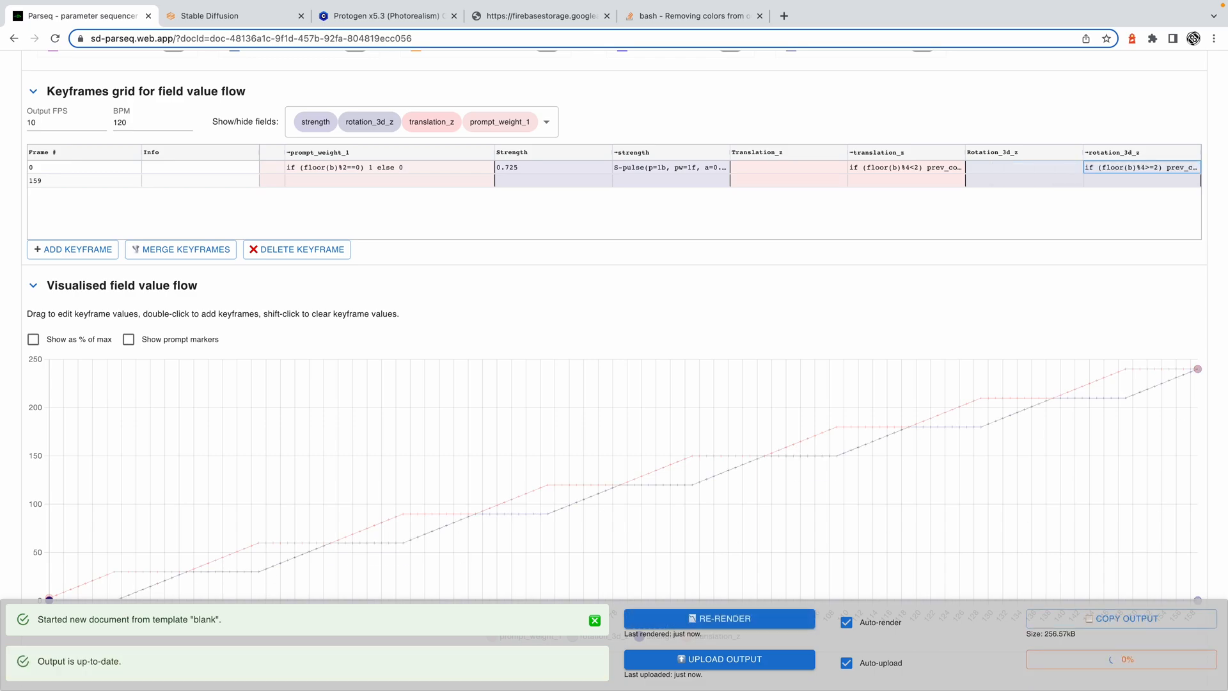
scroll(814, 536, down, 2)
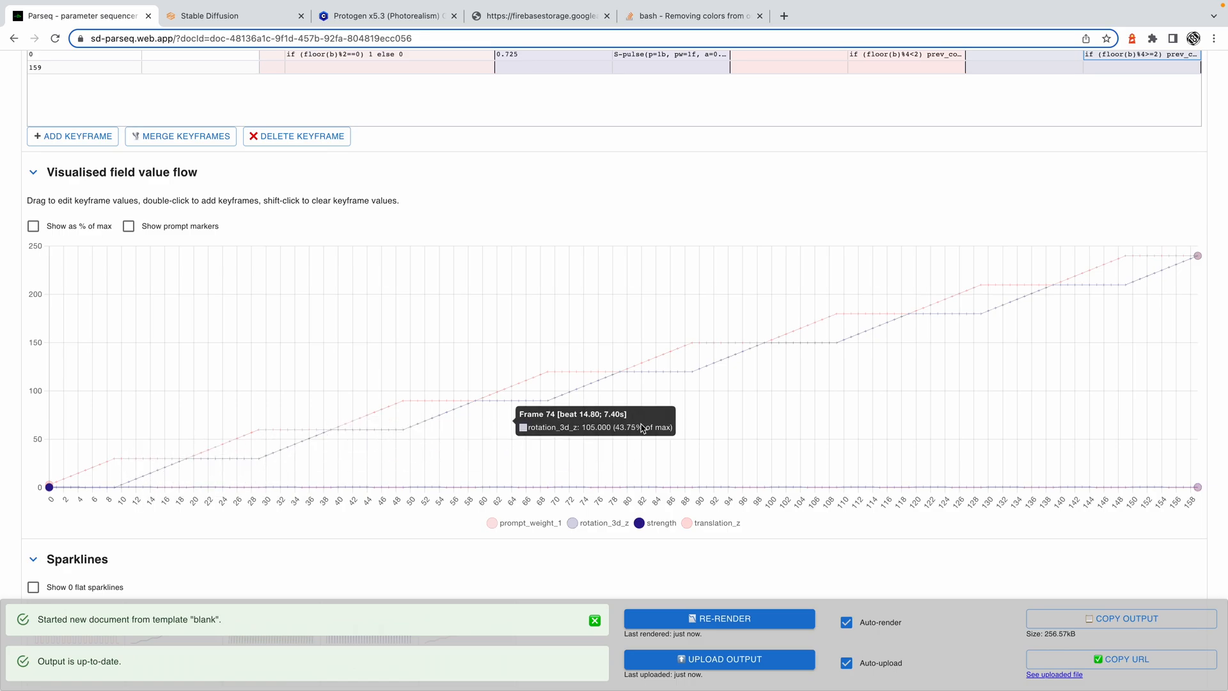
scroll(710, 311, up, 3)
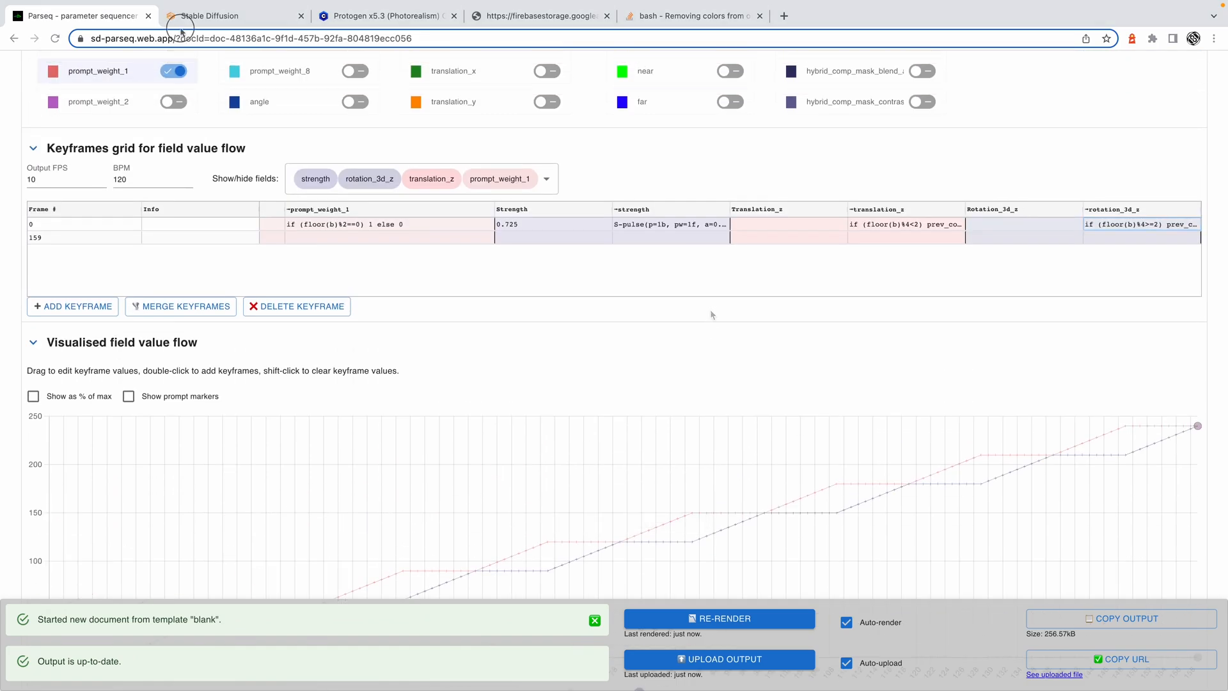
click(181, 23)
click(903, 308)
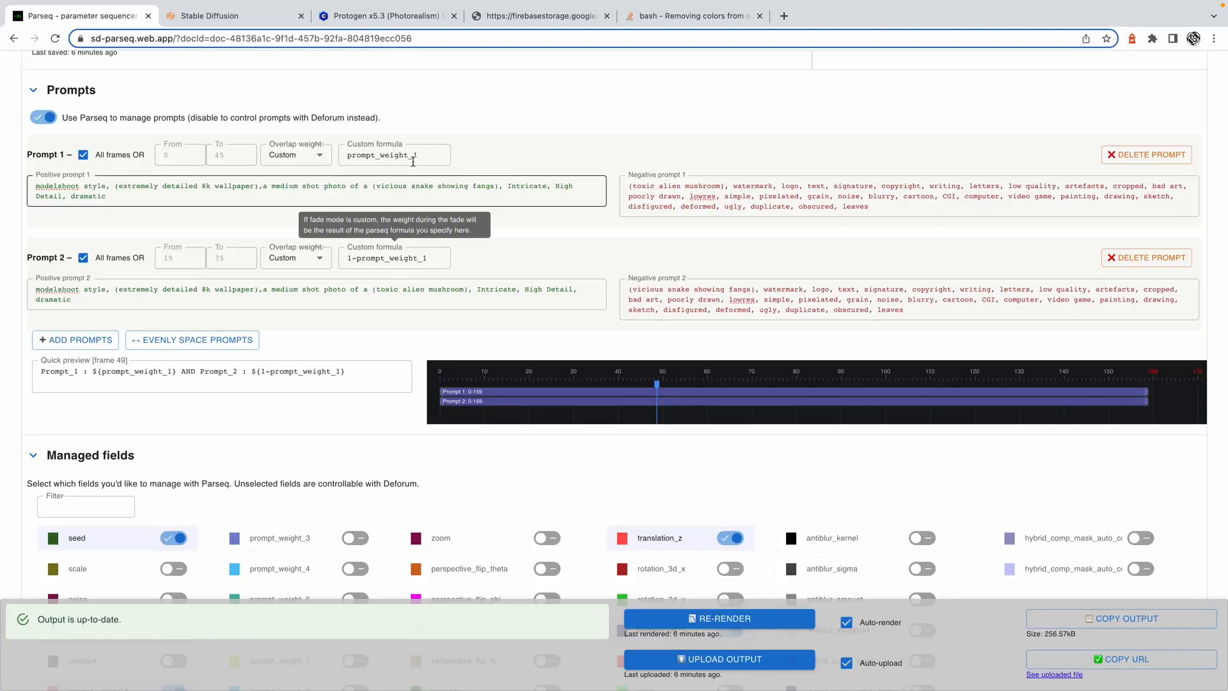
click(397, 306)
click(369, 305)
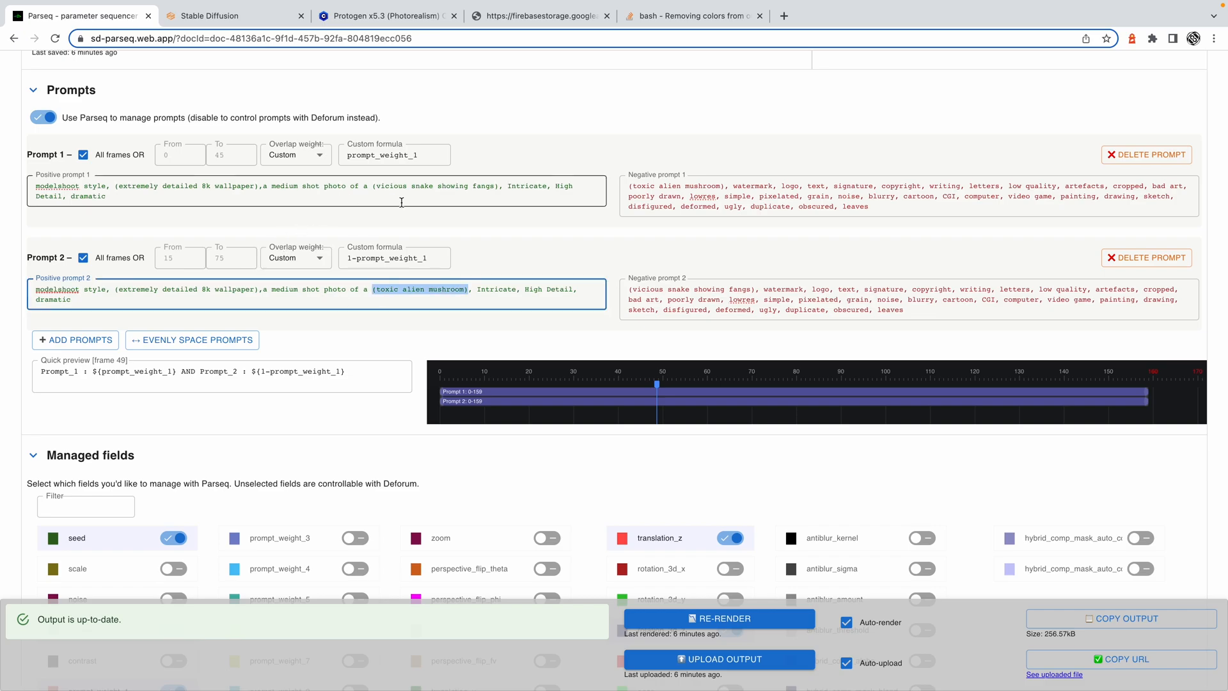
click(419, 294)
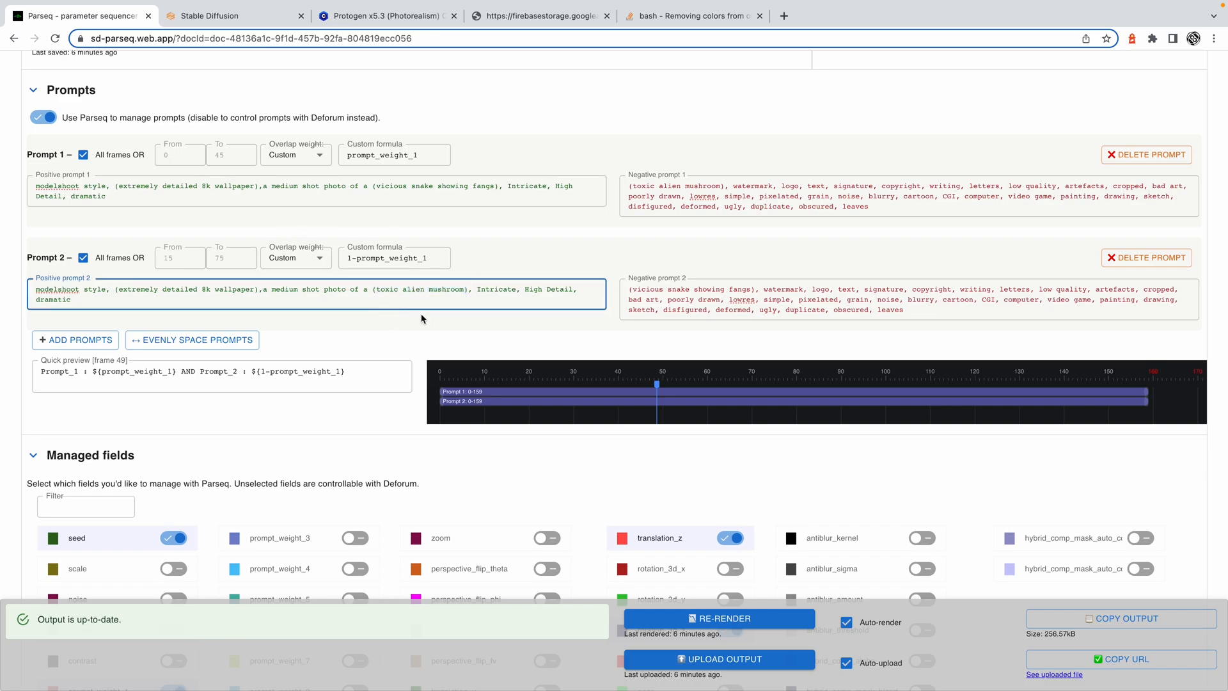
- Start managing prompt_weight_2 and set it to 1.5 at frame 0 and -1.5 at frame 159
scroll(427, 507, down, 3)
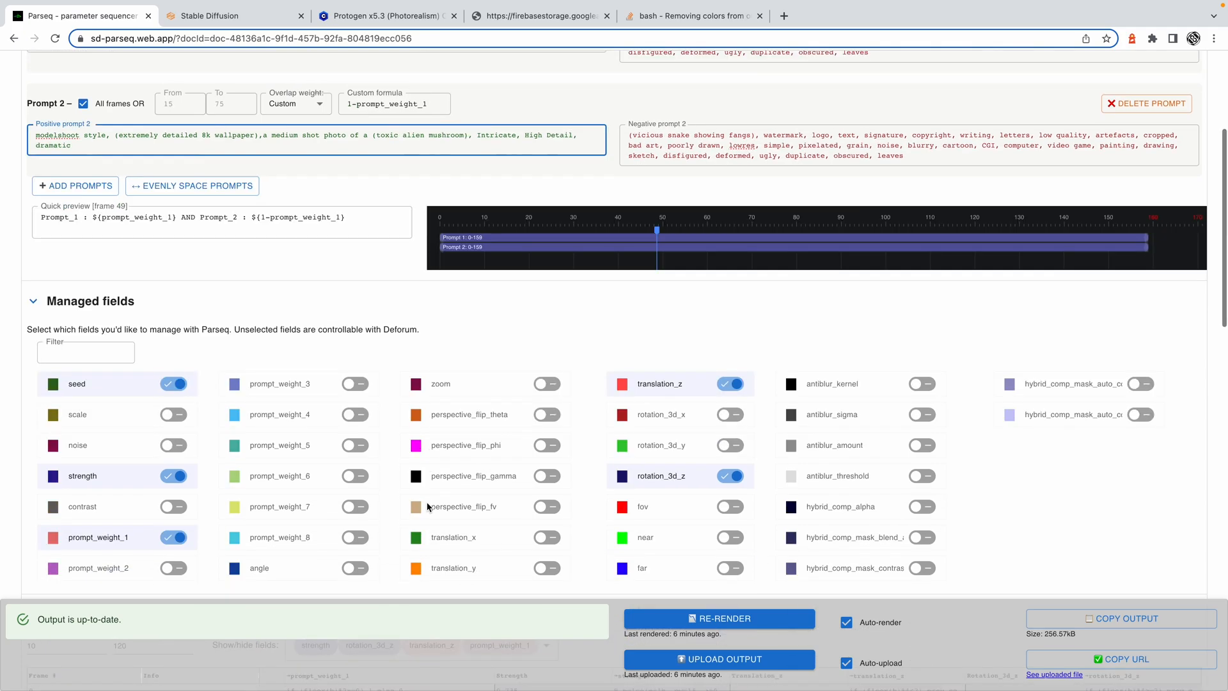
click(174, 568)
scroll(381, 555, down, 4)
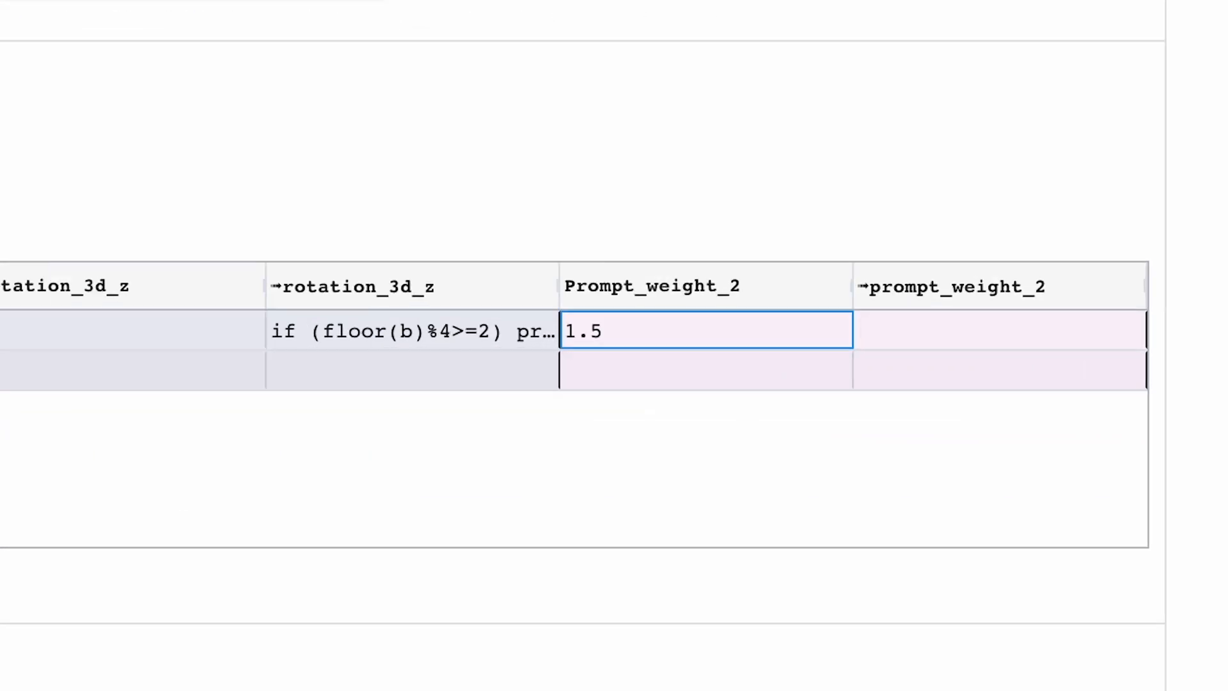
double_click(638, 371)
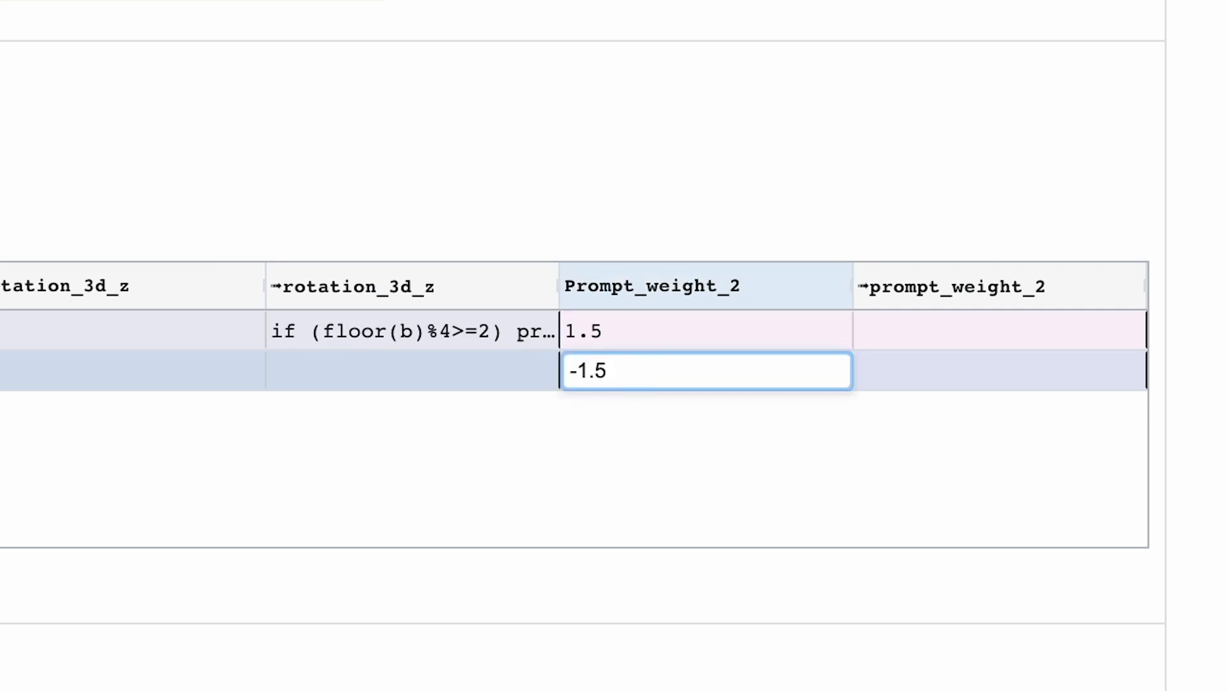
key(Return)
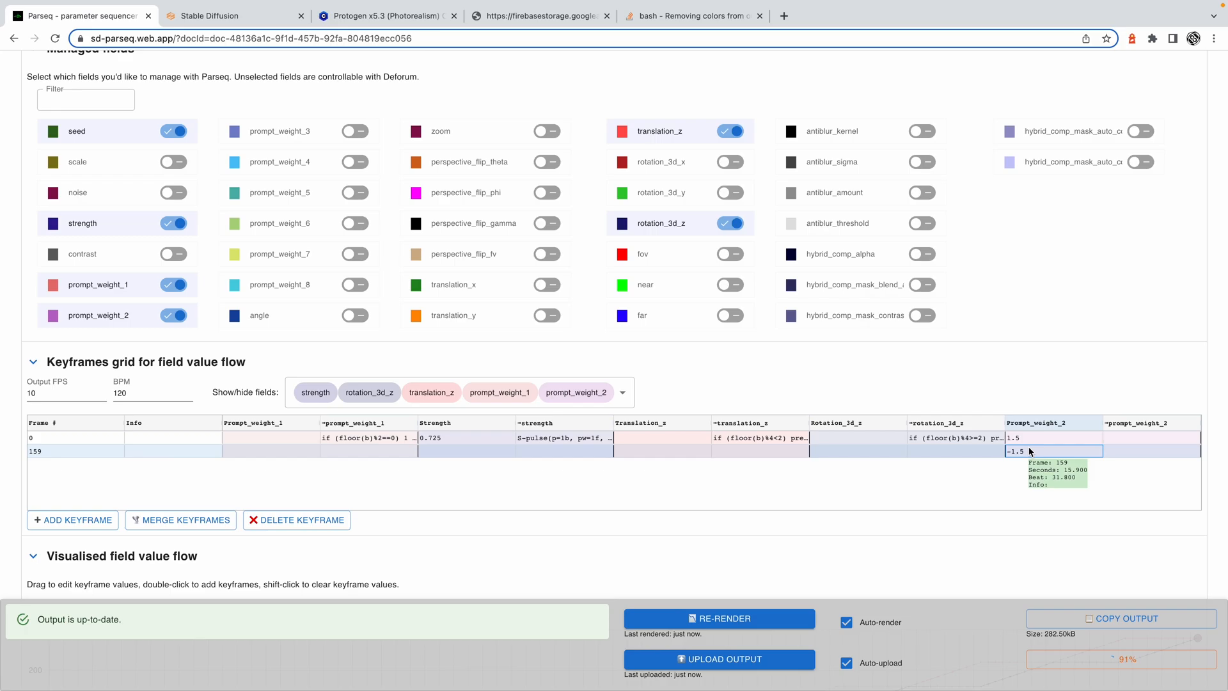
- Insert (daytime, spring, foliage, grass: ${prompt_weight_2}) (nighttime, winter, snow, dead plants: ${-prompt_weight_2}) after the snake phrase in positive prompt 1
scroll(1018, 448, up, 8)
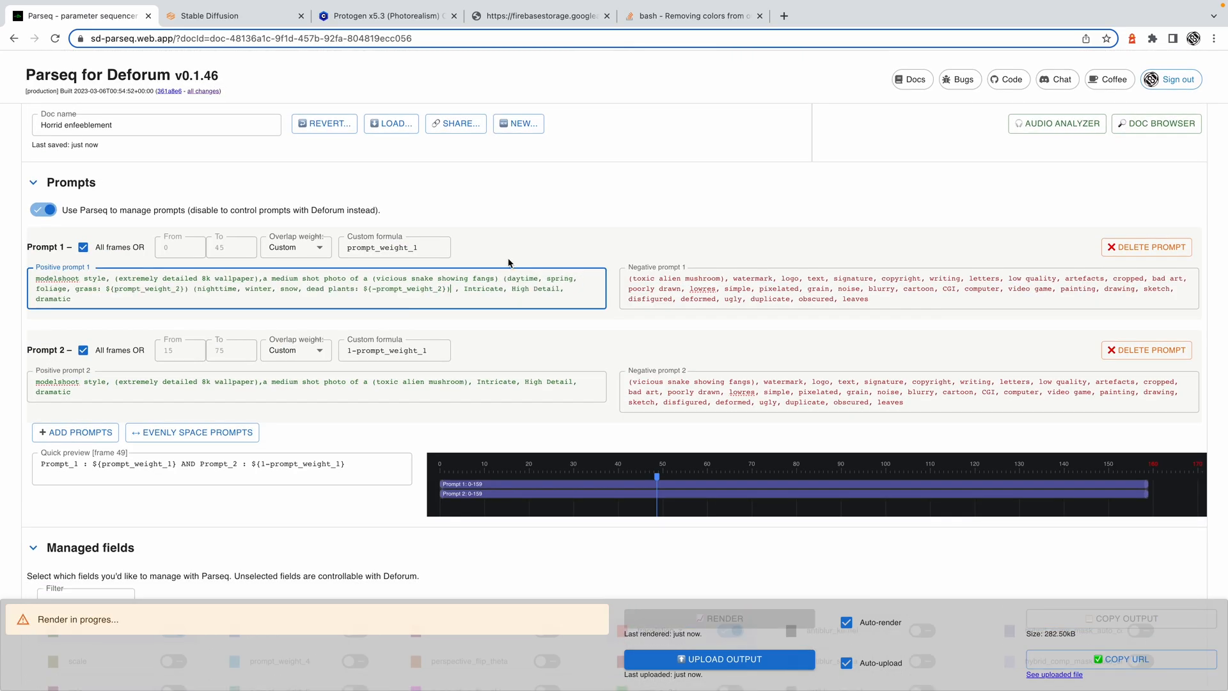
shift+click(503, 279)
drag(504, 278, 508, 279)
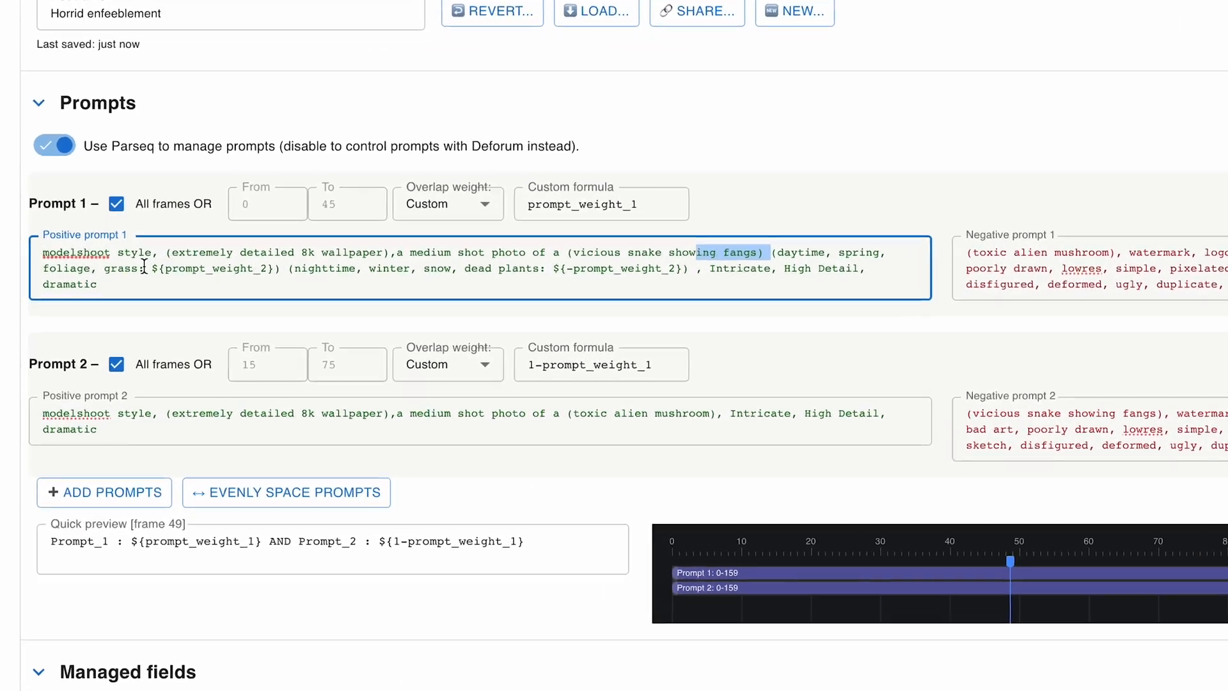
- Examine how prompt_weight_2 weights the daytime and nighttime terms in positive prompt 1
click(96, 287)
drag(204, 252, 865, 254)
click(345, 252)
click(682, 253)
click(866, 254)
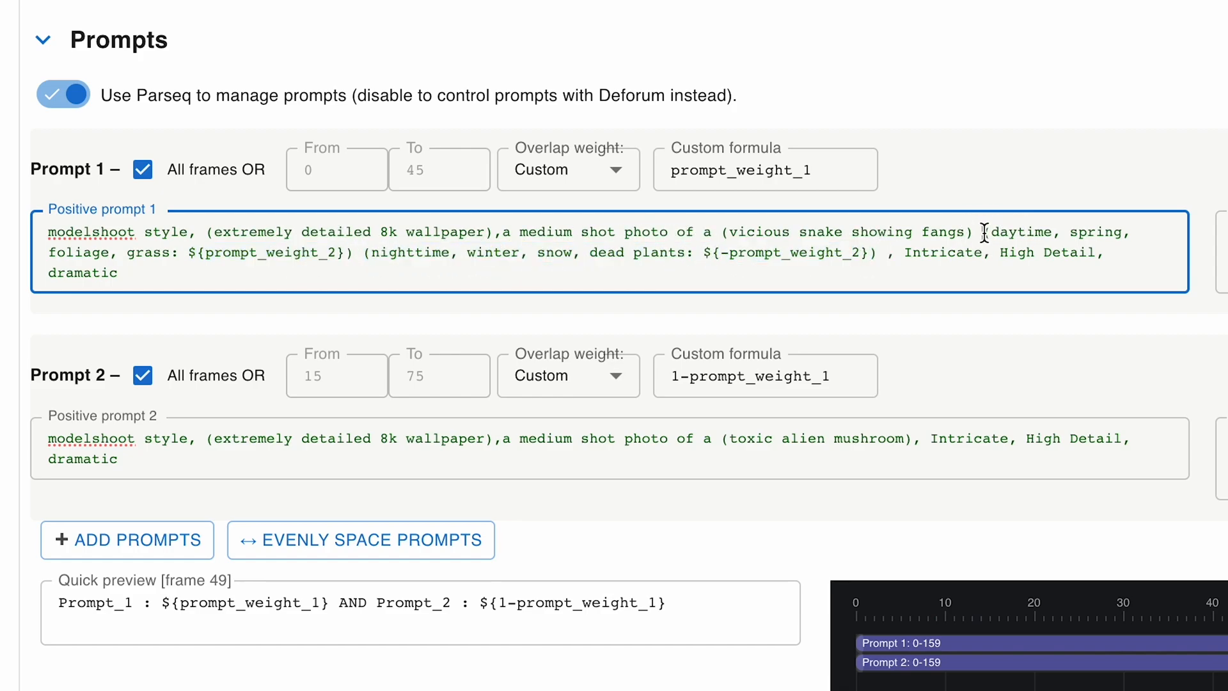
drag(357, 253, 154, 253)
drag(984, 229, 876, 252)
click(665, 259)
drag(730, 254, 865, 256)
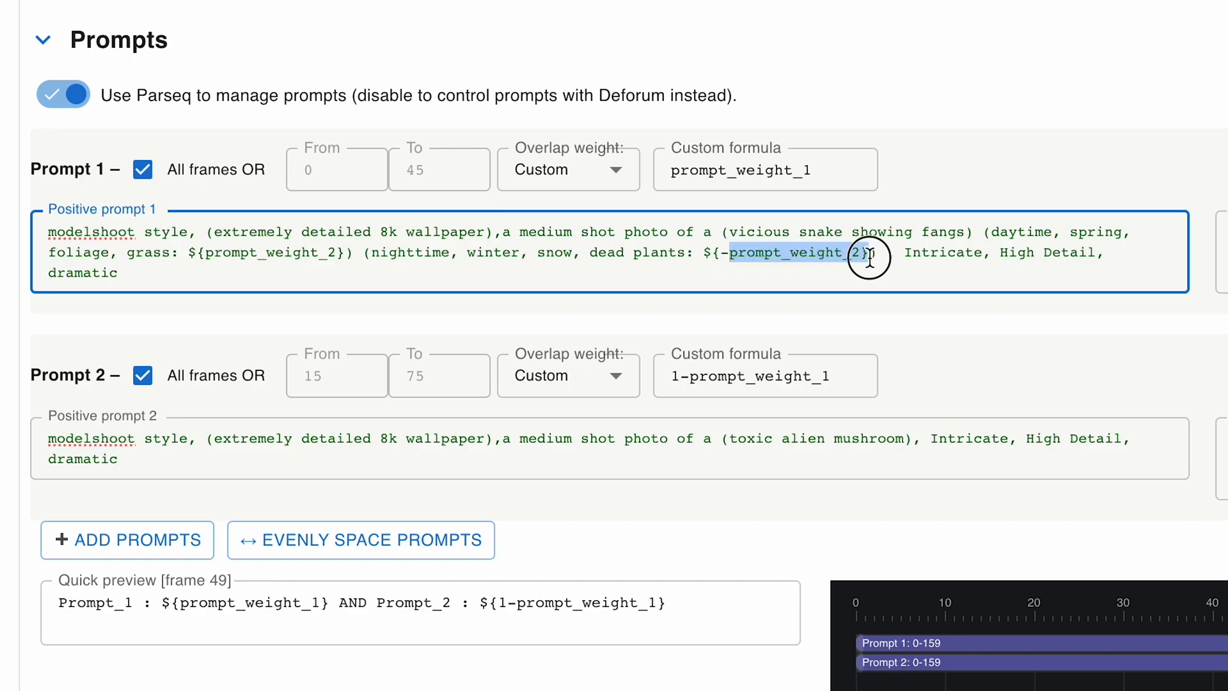
click(862, 254)
drag(355, 254, 871, 253)
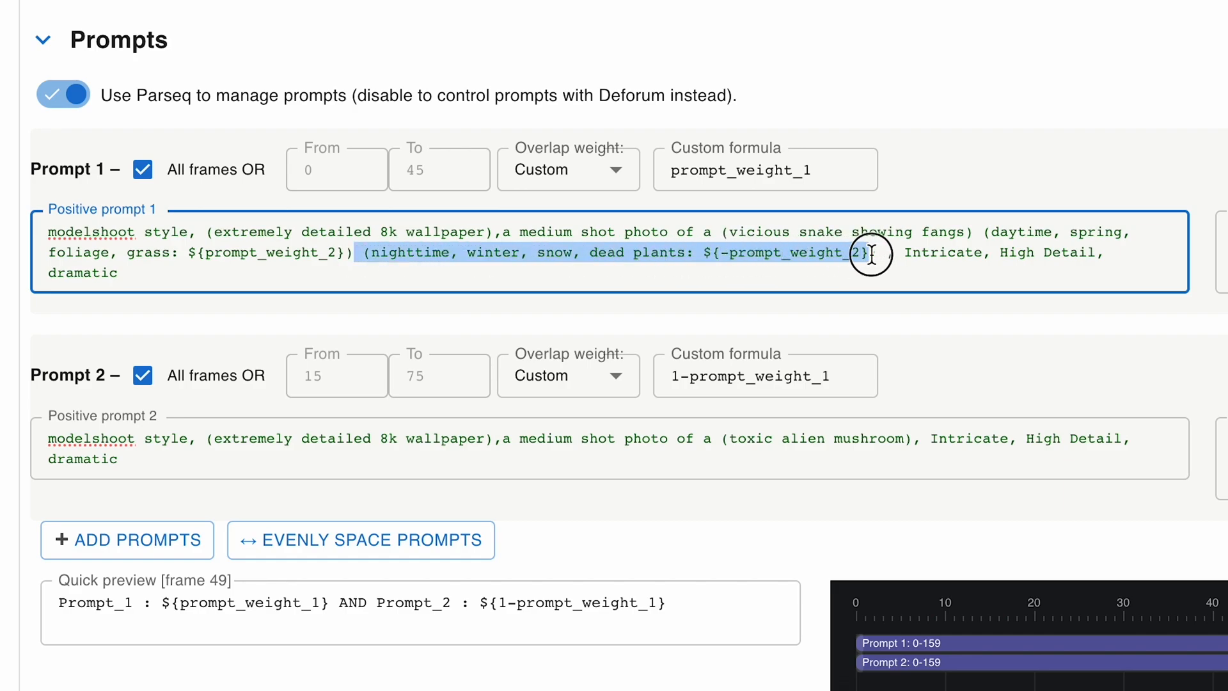
drag(981, 230, 350, 254)
click(656, 255)
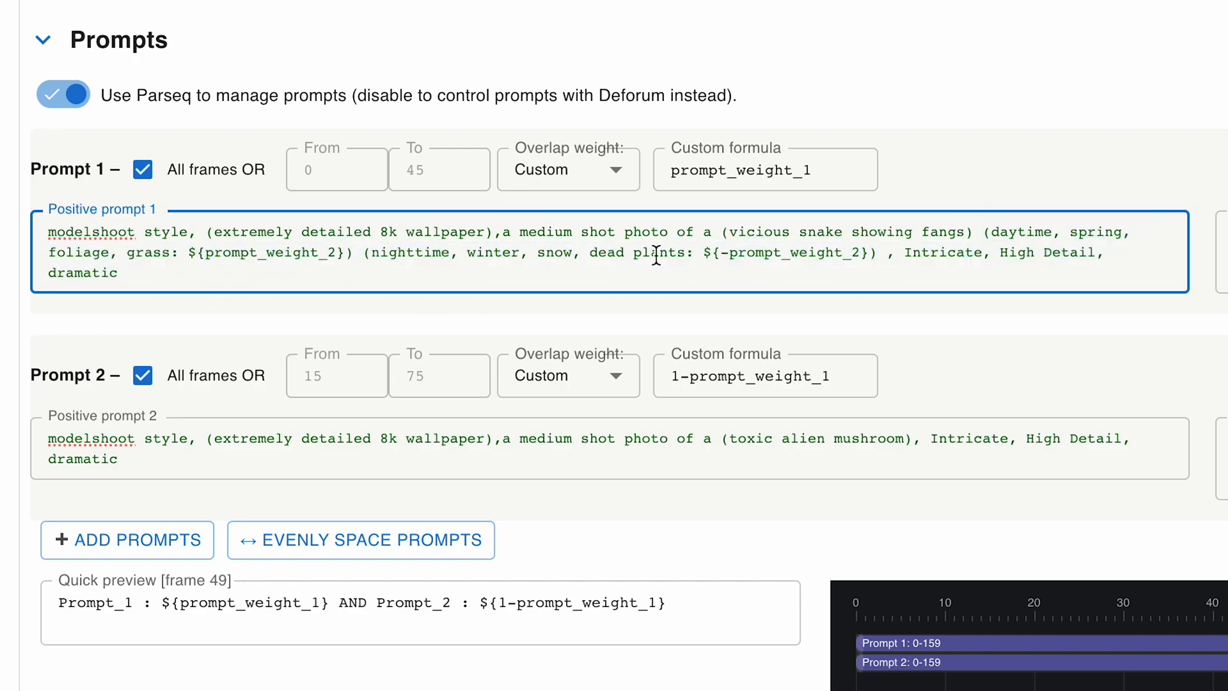
- Copy the daytime and nighttime terms into positive prompt 2 after (toxic alien mushroom), removing the stray space before the comma in positive prompt 1
drag(979, 234, 877, 254)
click(889, 255)
key(BackSpace)
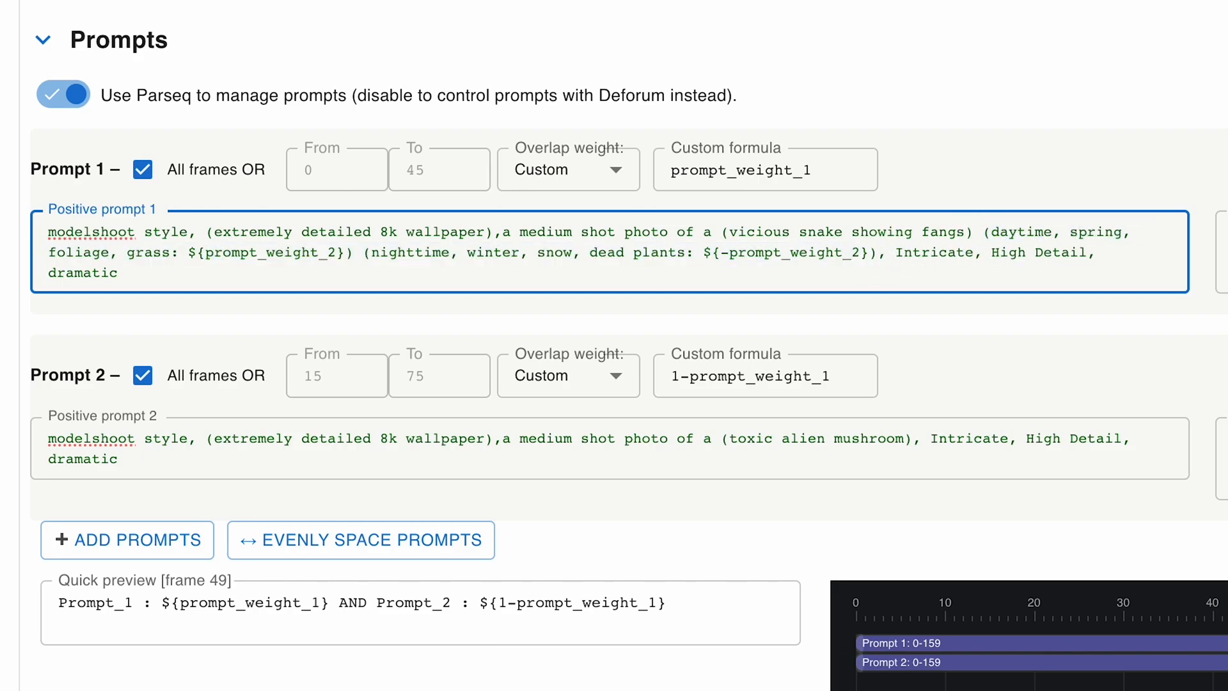
click(908, 452)
key(ctrl+v)
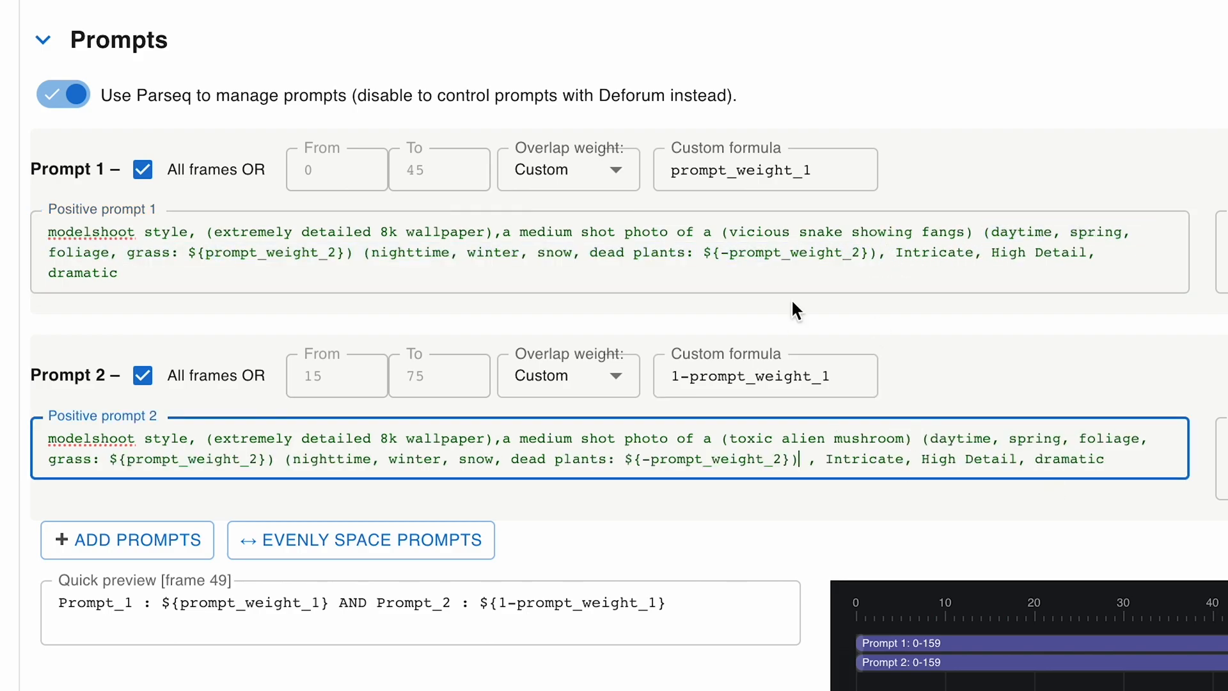
- Wrap (vicious snake showing fangs) in positive prompt 1 and (toxic alien mushroom) in positive prompt 2 in a second pair of parentheses
click(722, 232)
text(()
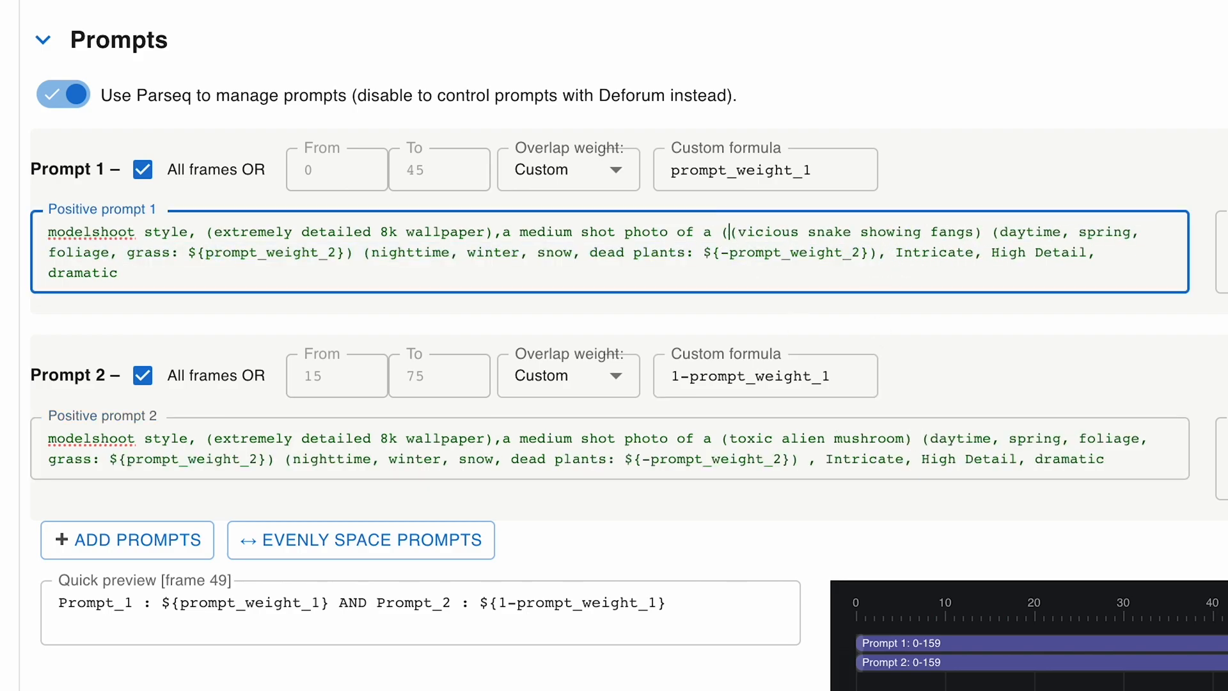
click(986, 232)
text())
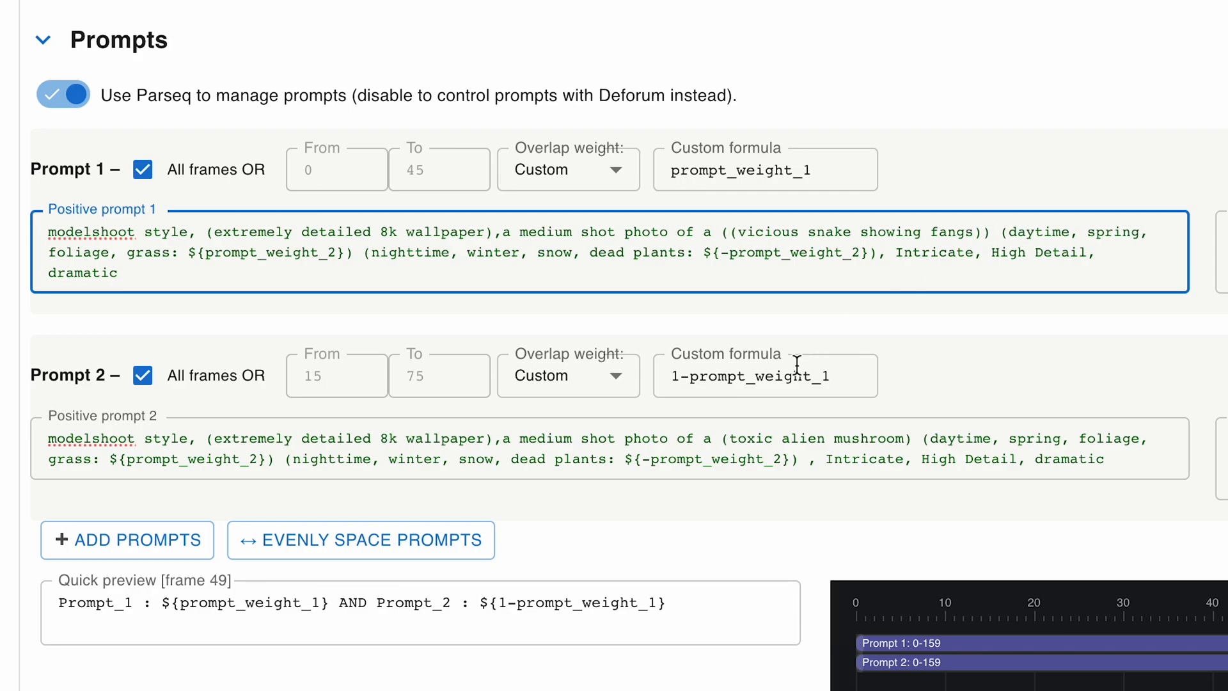
click(729, 439)
text(()
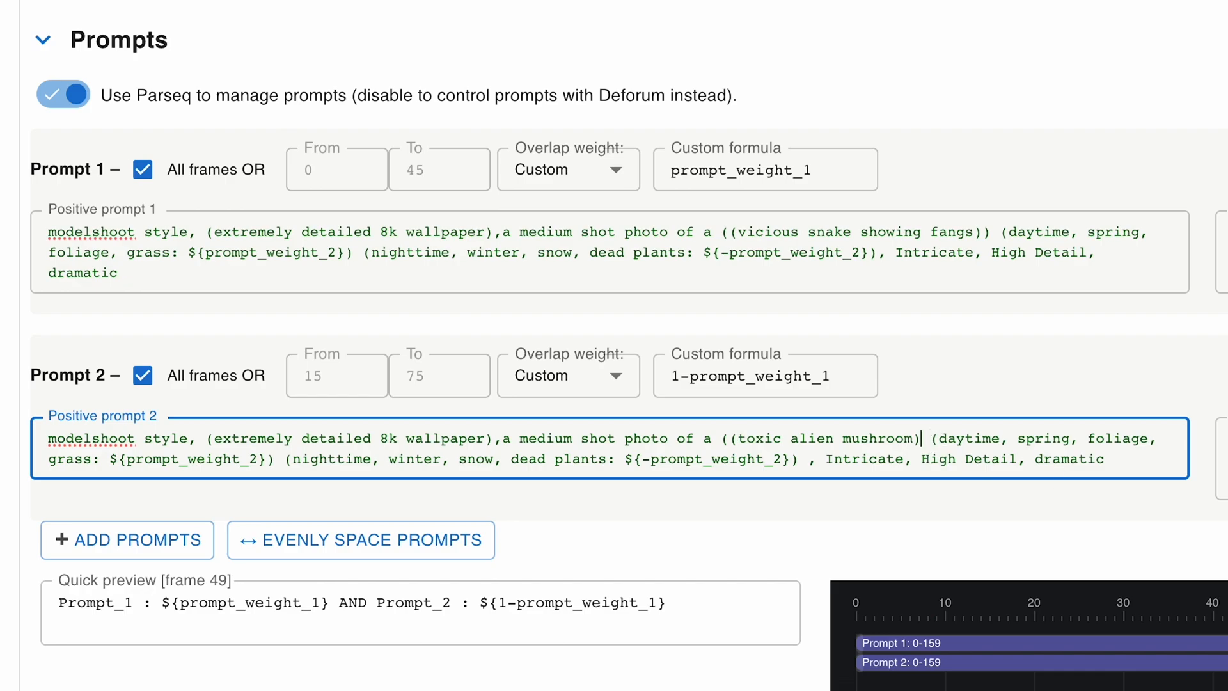
text())
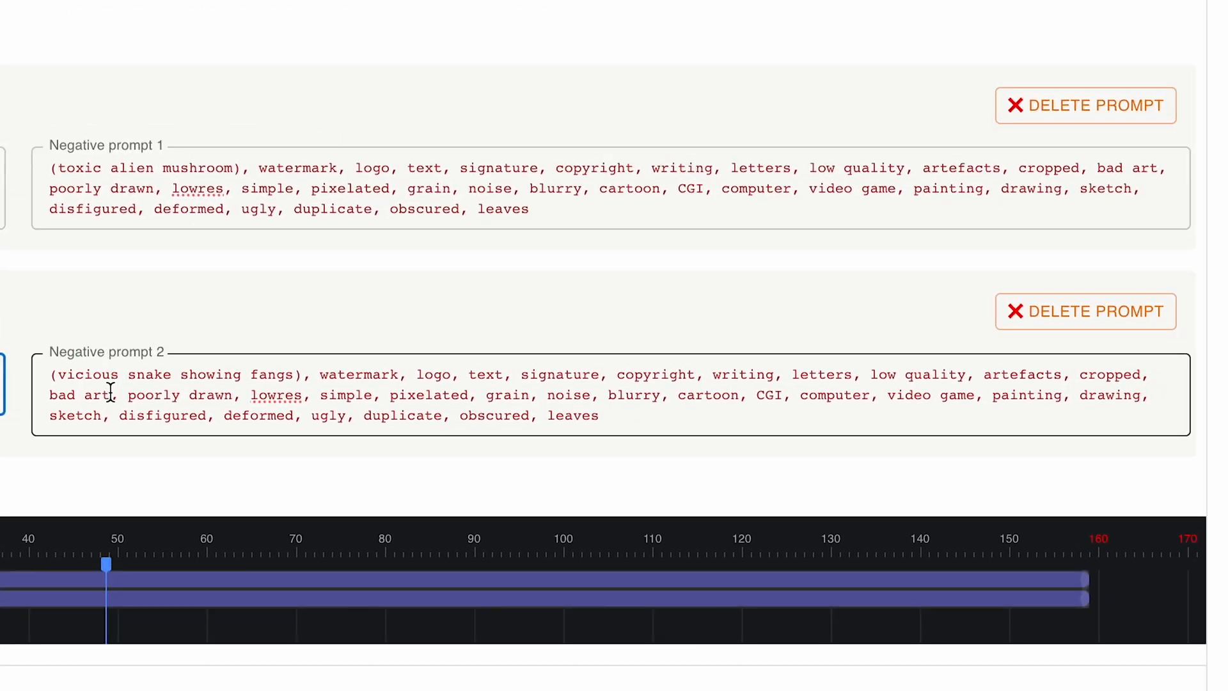
- Add ${if (prompt_weight_2>0) "(nighttime, winter, snow, dead plants)" else "(daytime, spring, foliage, grass)"} at the start of negative prompt 1
click(106, 395)
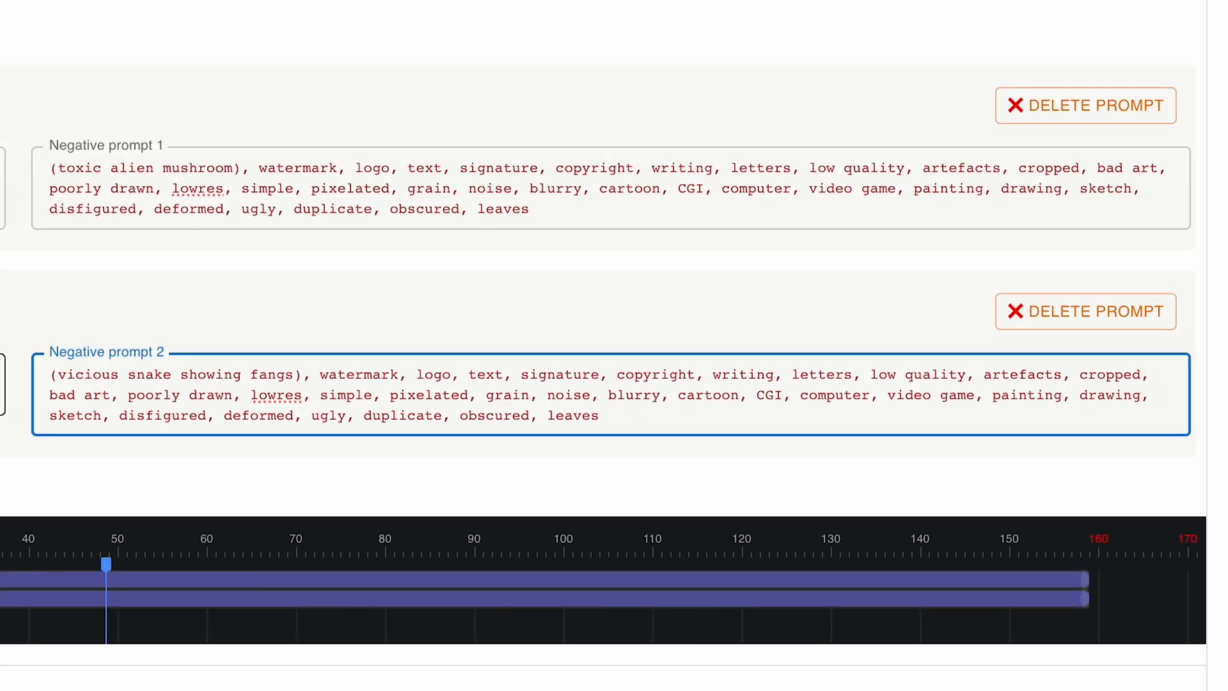
click(97, 184)
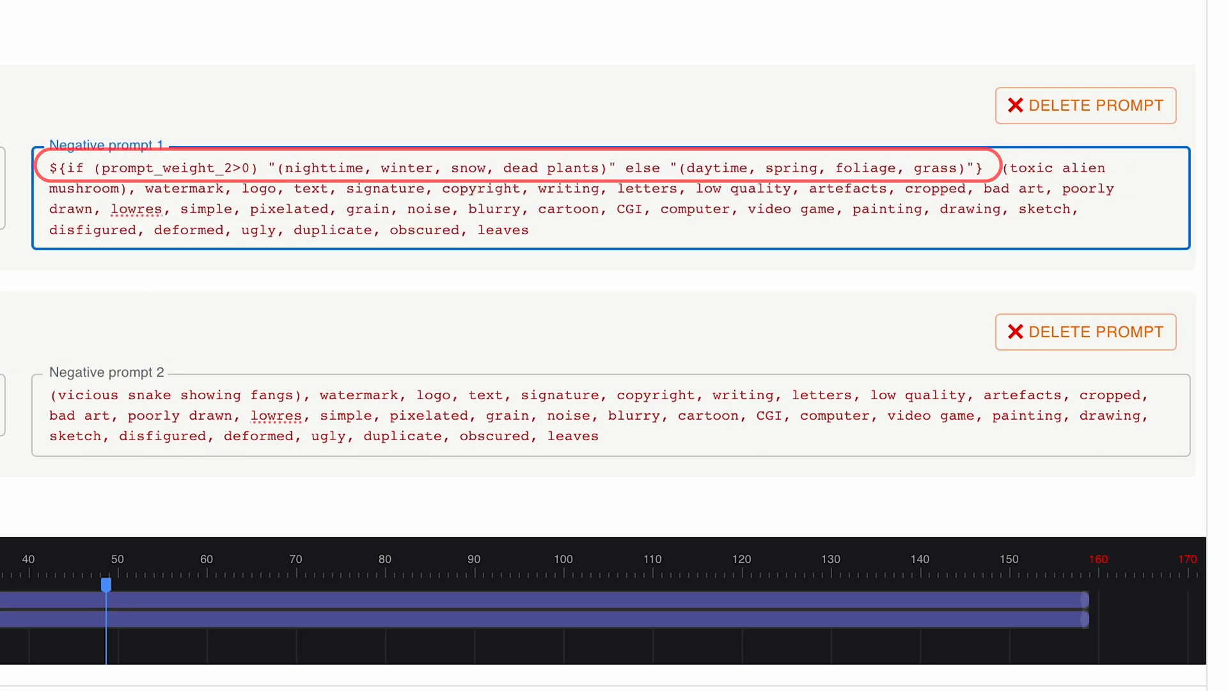
drag(269, 167, 611, 174)
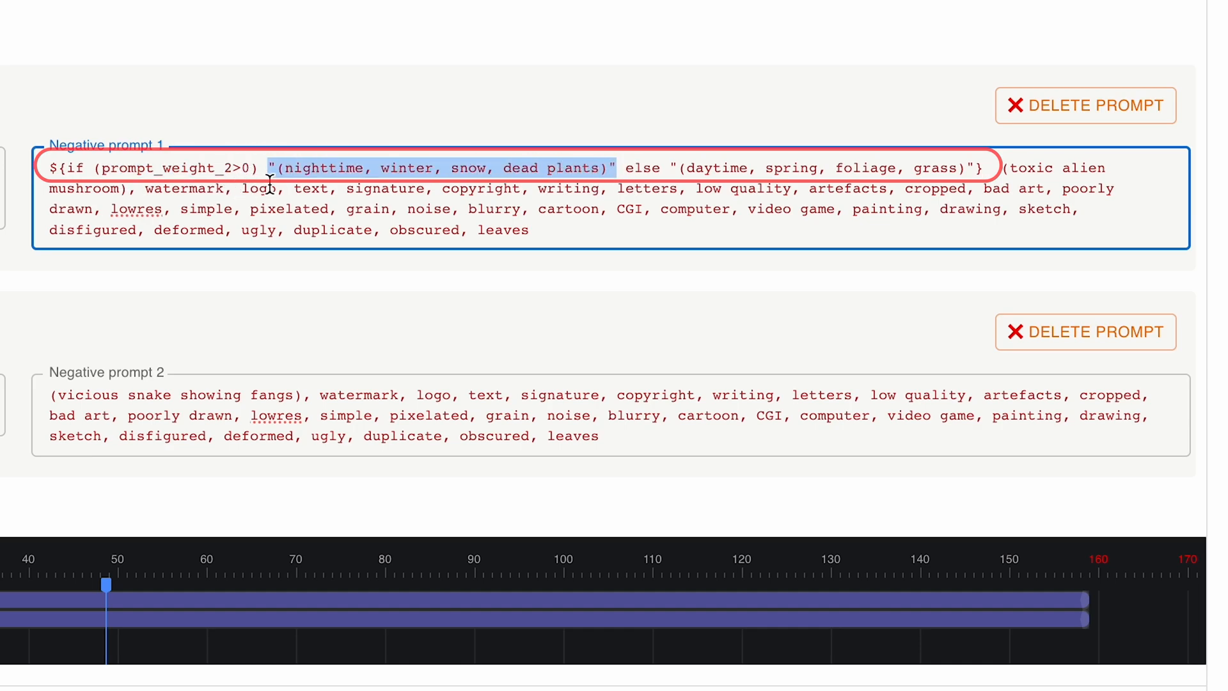
drag(94, 168, 569, 167)
click(617, 169)
drag(679, 170, 957, 169)
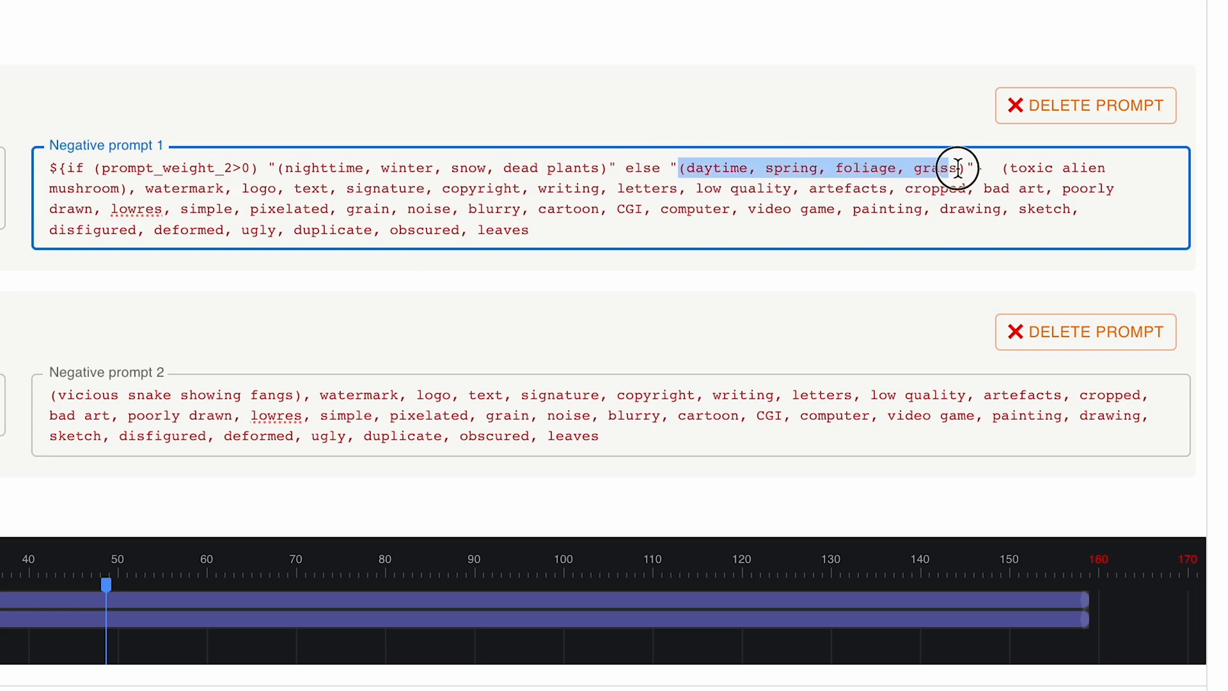
click(976, 170)
- Remove the extra space after the if expression in negative prompt 1 and copy the expression to the start of negative prompt 2
click(1000, 171)
key(BackSpace)
key(shift+super+Left)
key(super+c)
click(686, 409)
key(super+Up)
key(super+v)
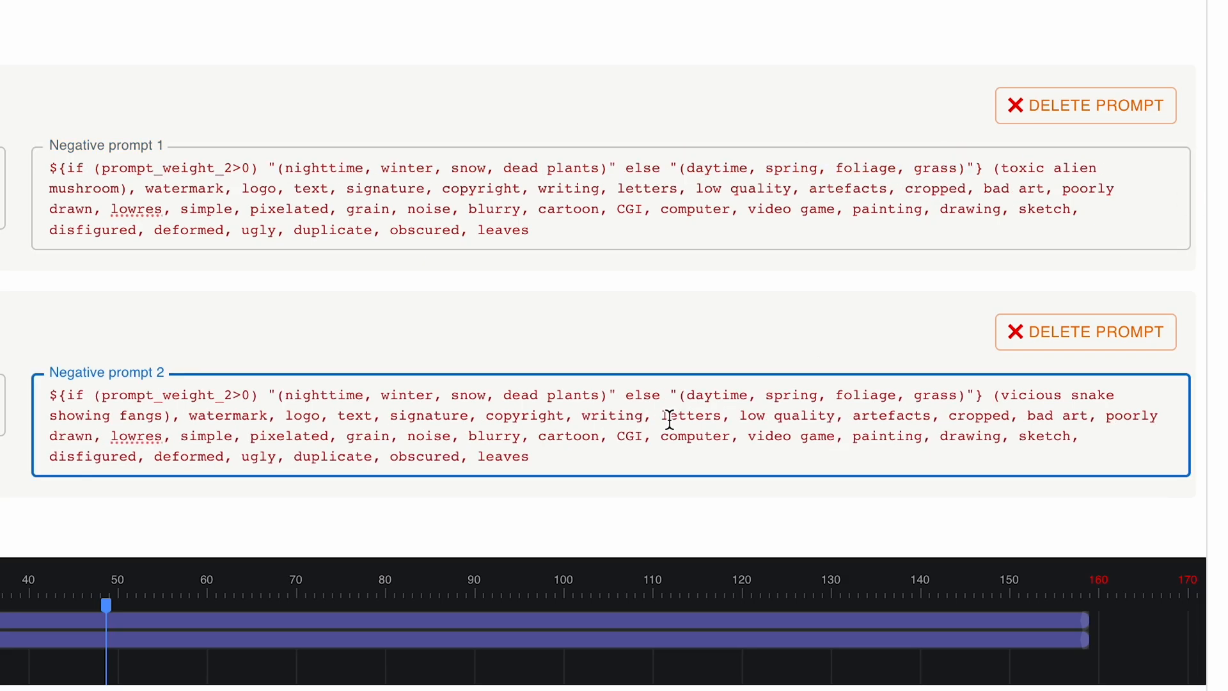
- Put the daytime terms, the nighttime terms and the closing style terms of positive prompt 1 on separate lines with blank lines between them
click(830, 359)
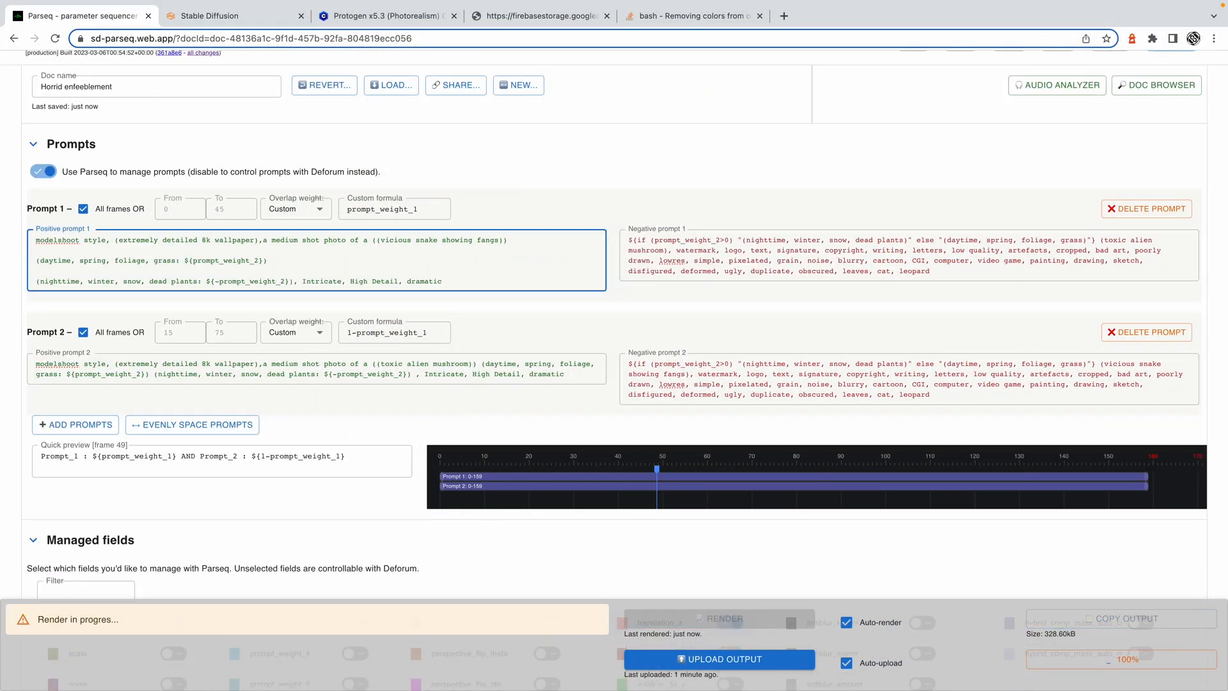
key(Return)
key(Return)
key(Up)
key(Up)
key(Up)
key(Up)
key(Up)
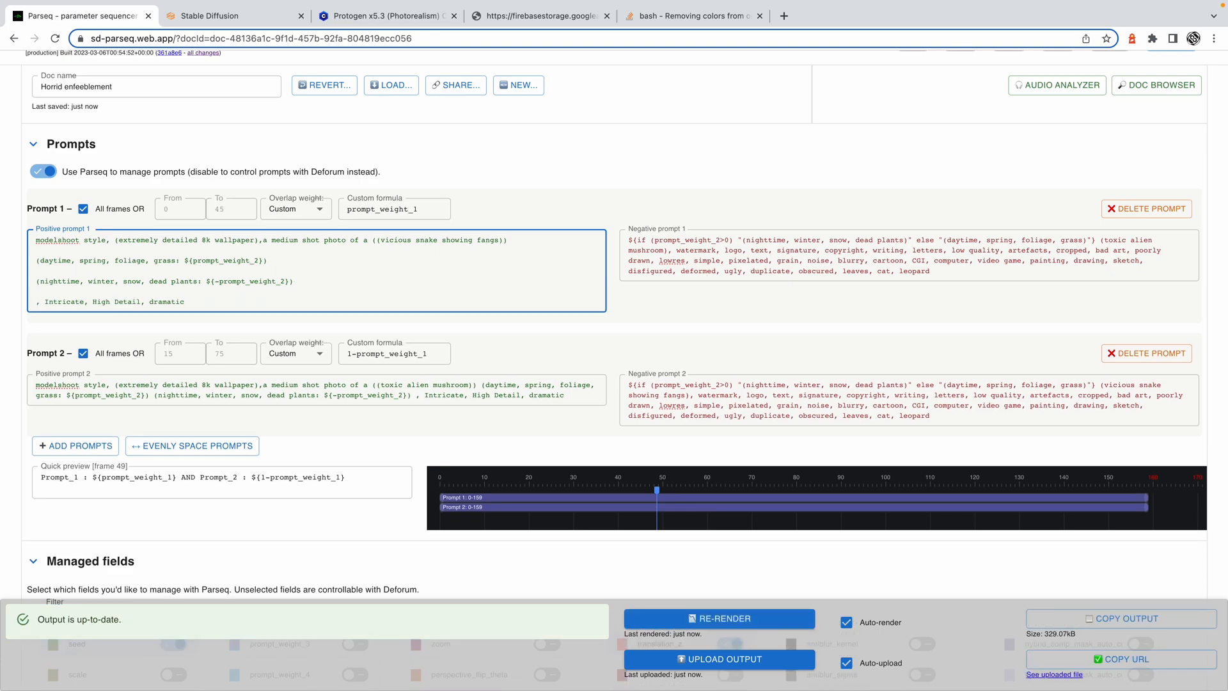
- Add ${ and the condition if (prompt_weight_2>0), copied from negative prompt 1, on their own lines before the daytime terms in positive prompt 1
text(${)
key(Return)
key(Delete)
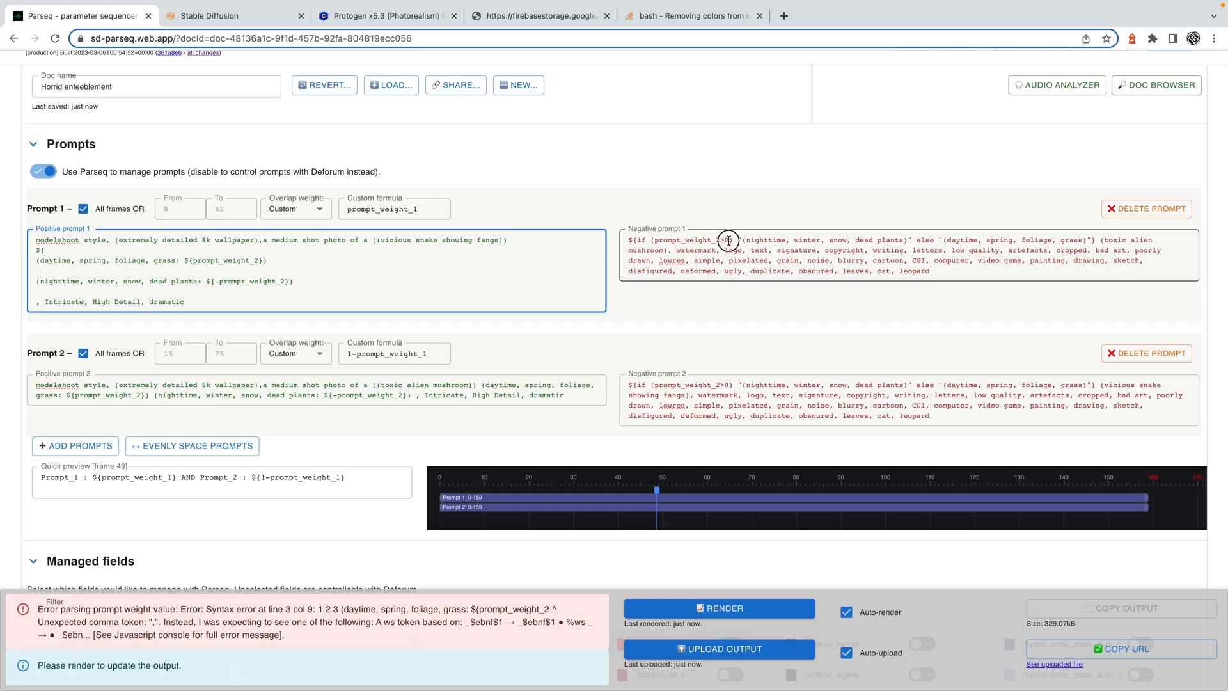
drag(733, 241, 635, 243)
key(super+c)
click(77, 253)
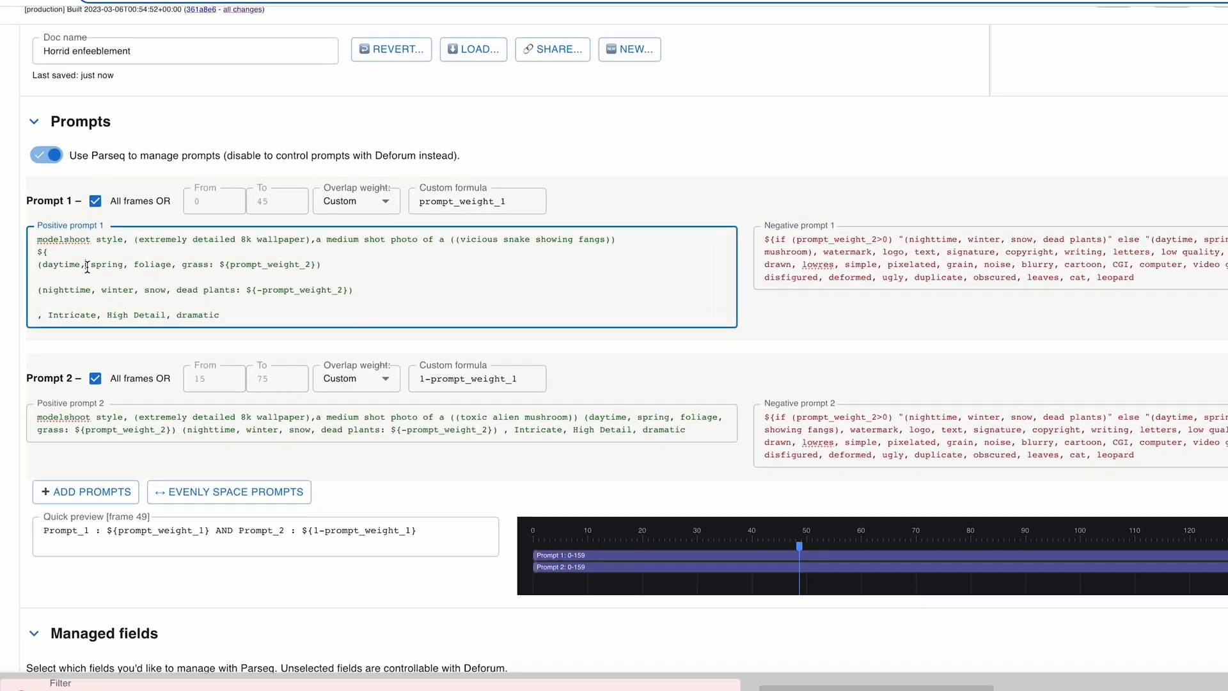
key(Return)
key(super+v)
key(Down)
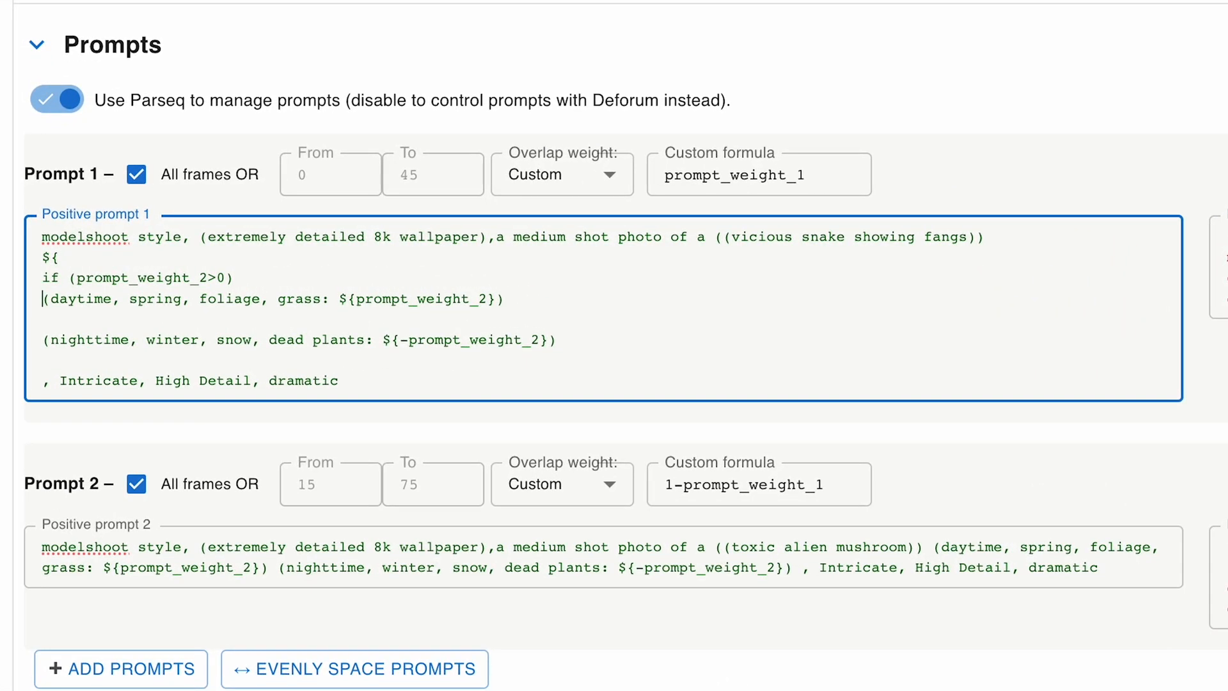
- Rewrite the daytime terms in positive prompt 1 as the indented string expression "(daytime, spring, foliage, grass:" + prompt_weight_2 + ")"
key(BackSpace)
key(Return)
text(")
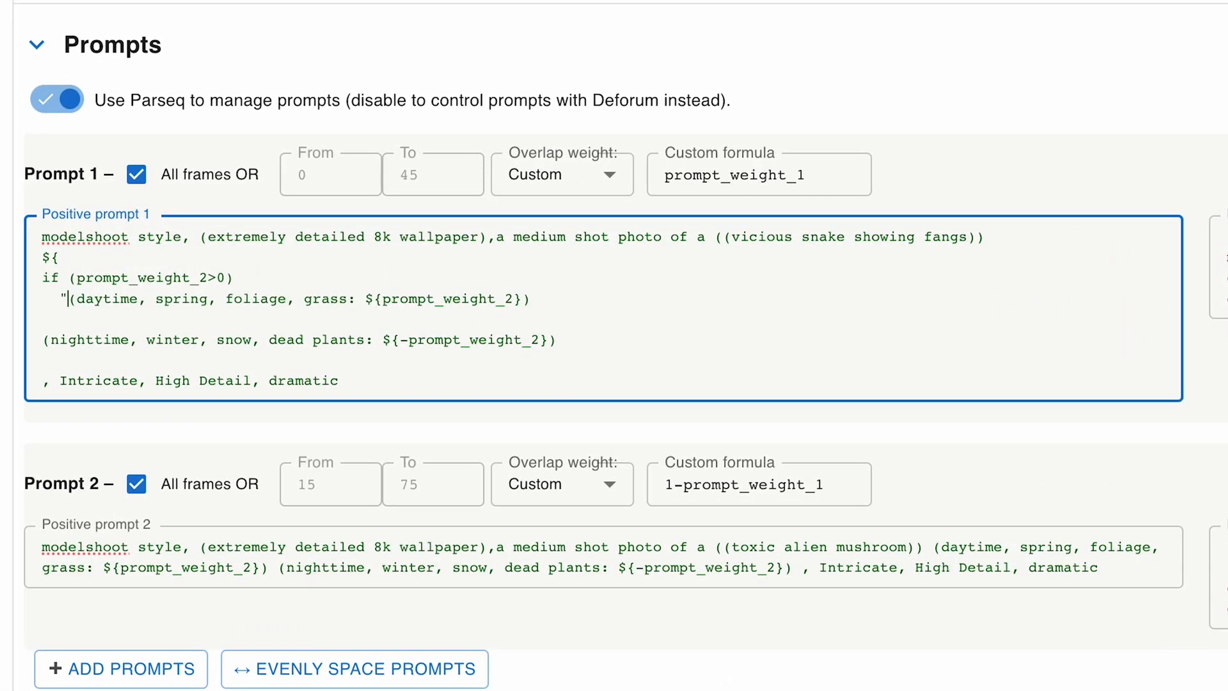
text(" +)
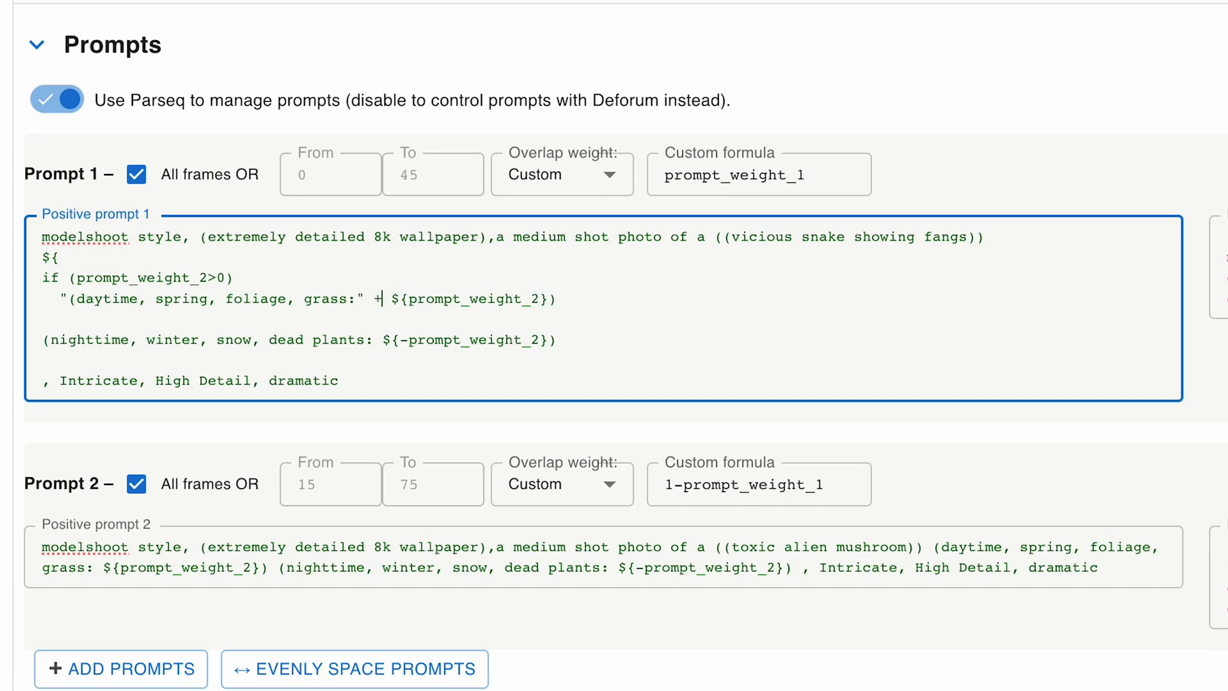
key(Right)
key(Delete)
key(Delete)
key(super+Right)
key(BackSpace)
key(BackSpace)
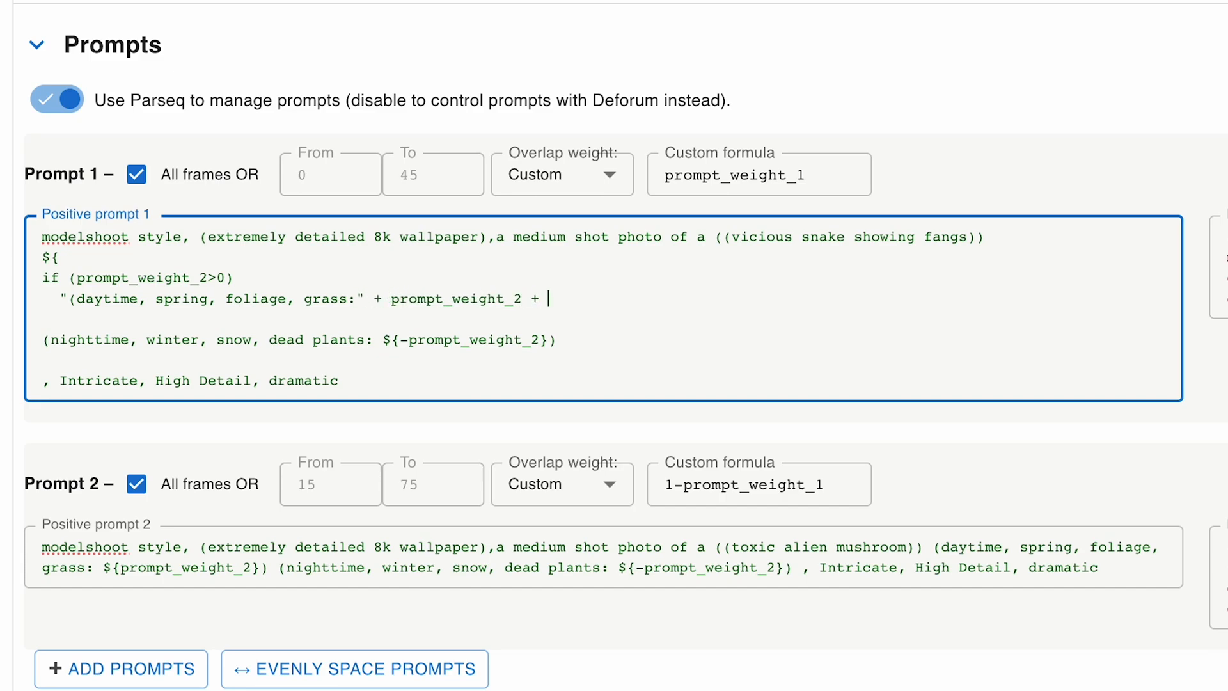
text(+ ")")
- Add an else line below the daytime string and indent the nighttime terms under it with an opening quote
key(Return)
text(else)
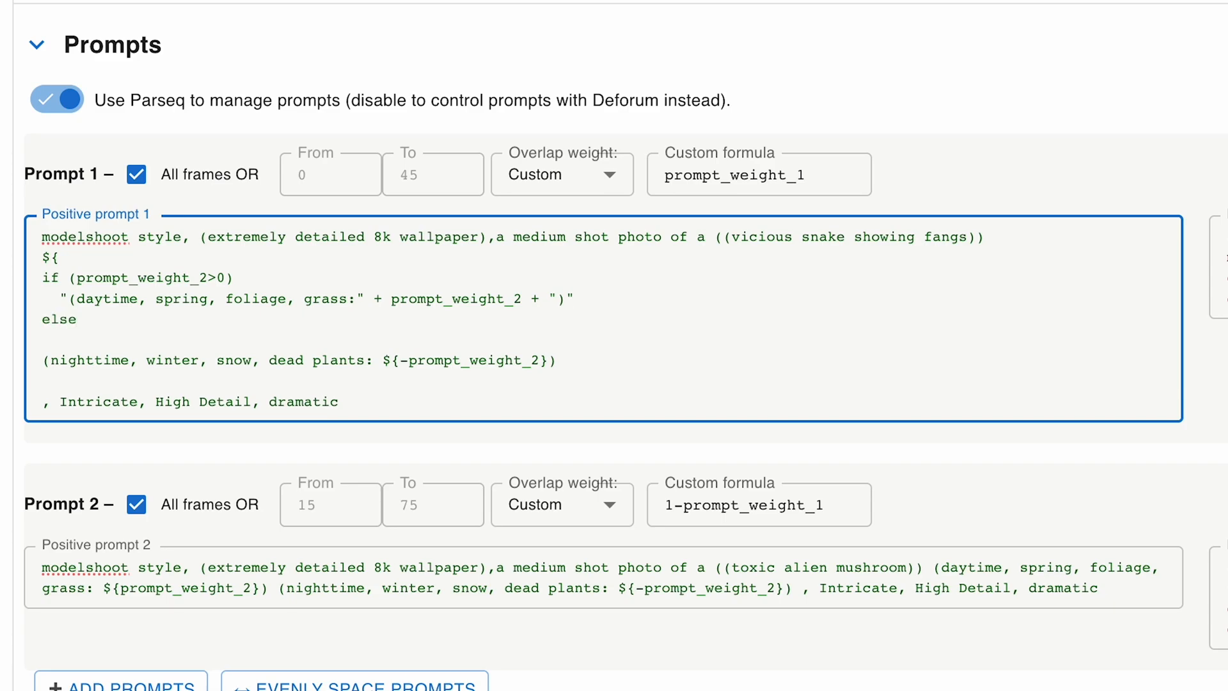
key(Down)
key(Delete)
text(")
key(super+Right)
key(Left)
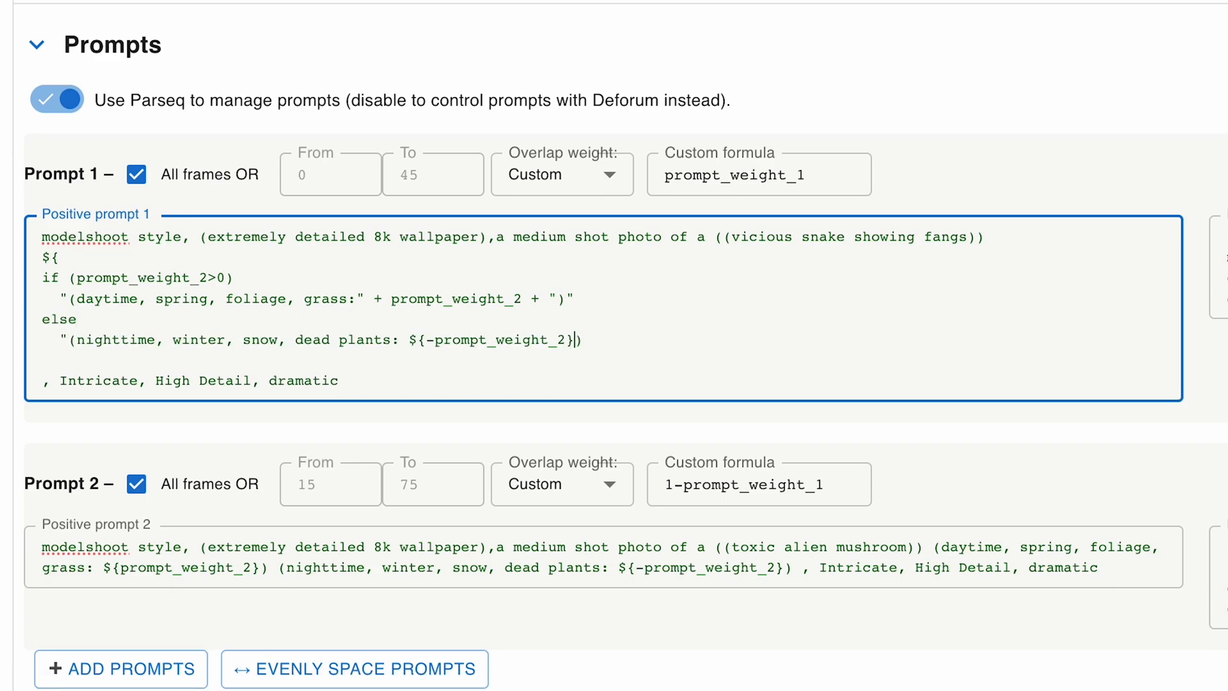
- Rewrite the nighttime terms as "(nighttime, winter, snow, dead plants:" + -prompt_weight_2 + ")" and close the expression with } on its own line
key(Left)
key(shift+Right)
key(shift+Right)
key(BackSpace)
key(Left)
text(" +)
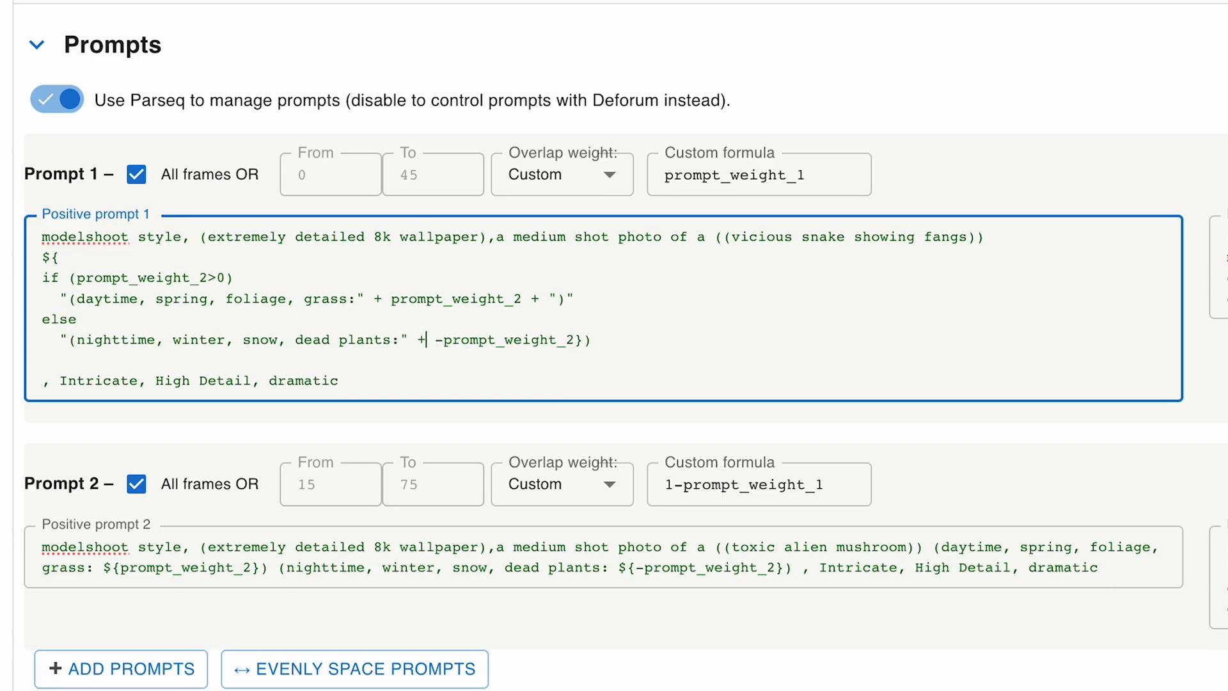
key(Delete)
text(+ ")
key(Right)
text(")
key(Return)
key(Up)
key(Delete)
- Replace the daytime and nighttime terms in positive prompt 2 with the multi-line if/else expression copied from positive prompt 1
key(shift+Up)
key(shift+Up)
key(shift+Up)
key(shift+Up)
key(shift+Up)
key(shift+Up)
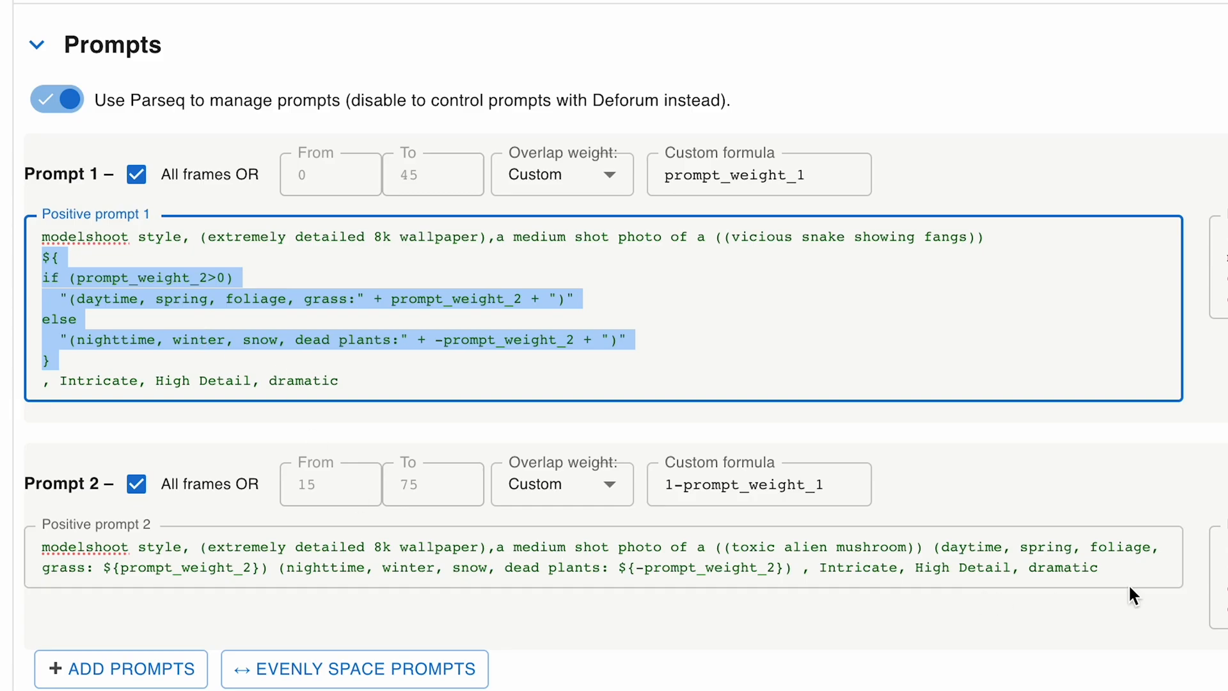
click(923, 549)
shift+click(803, 568)
key(Delete)
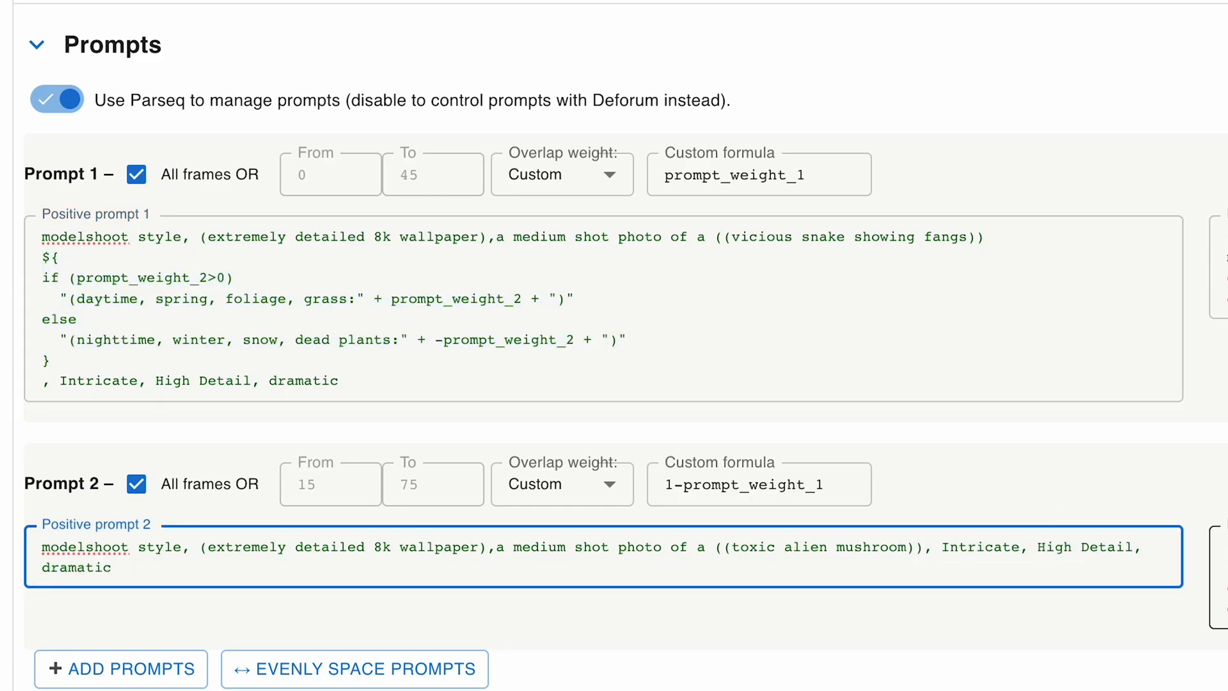
key(Return)
key(ctrl+v)
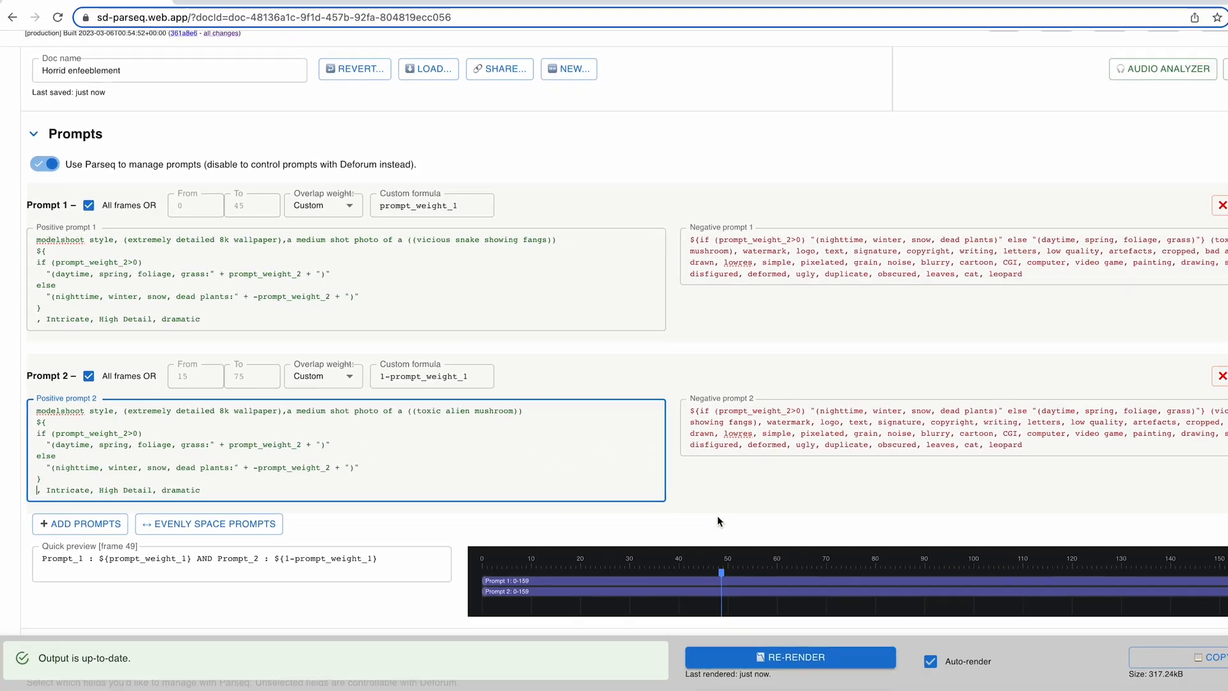
- Check the seasonal terms of the rendered prompt at frames 0, 85 and 152 in the preview, and switch to Stable Diffusion
scroll(716, 515, down, 20)
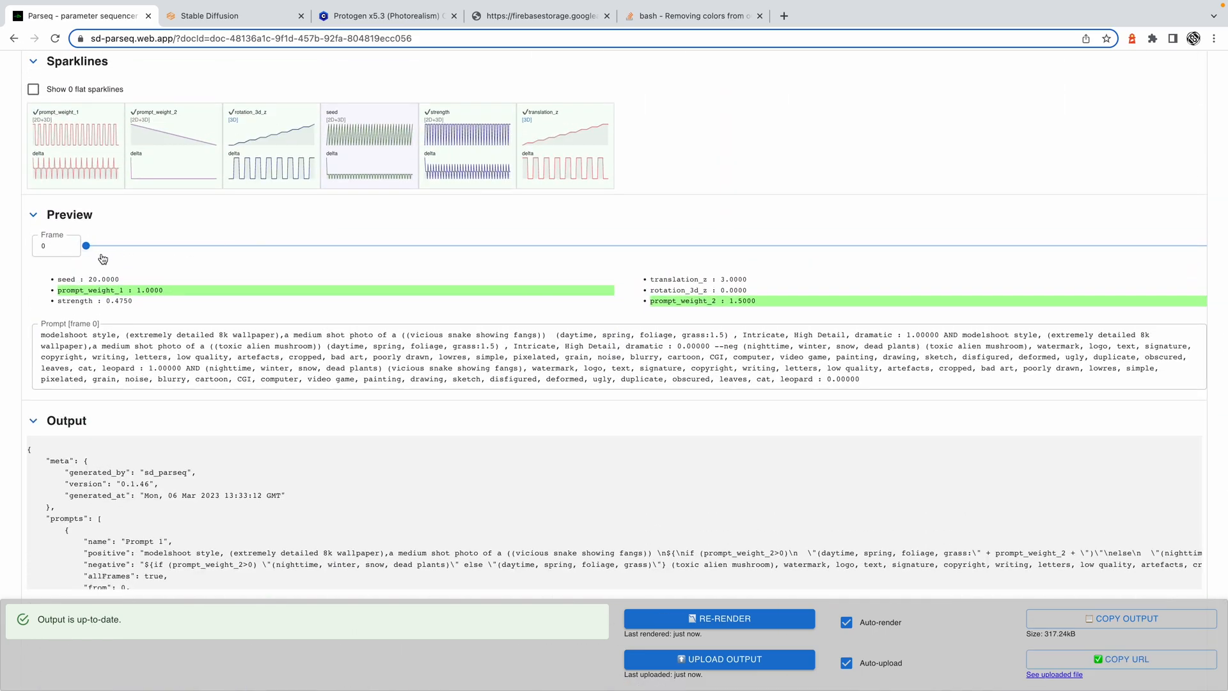
drag(554, 337, 729, 337)
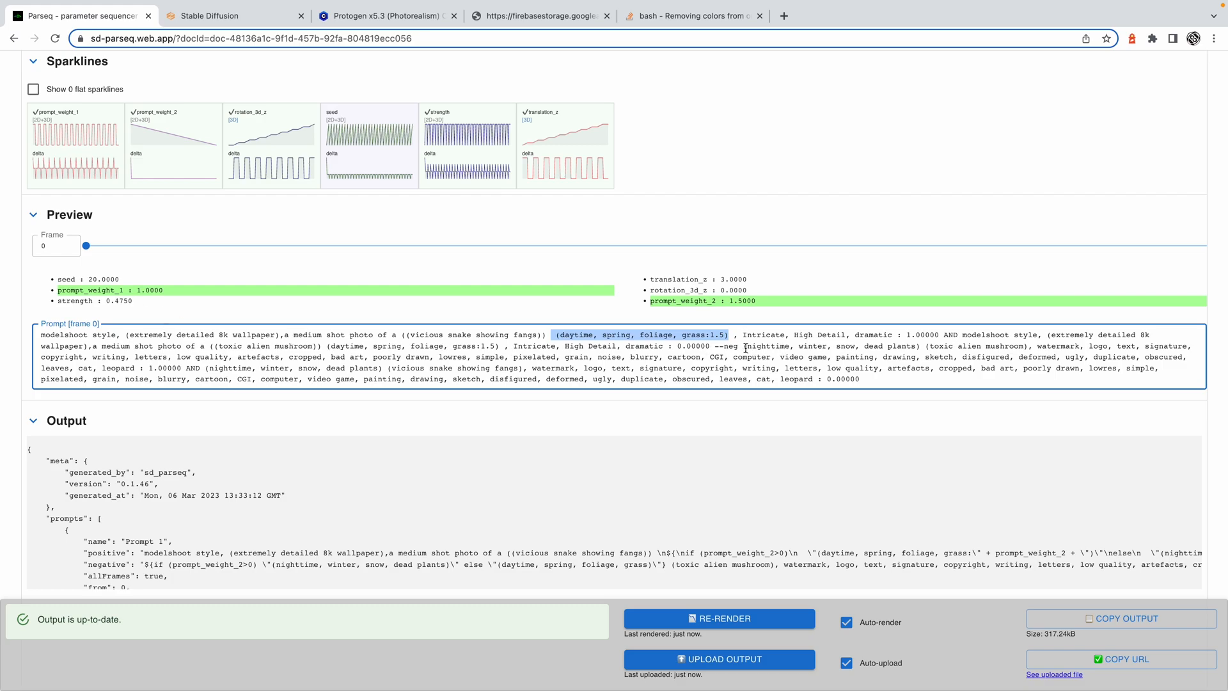
drag(85, 247, 685, 249)
drag(551, 334, 834, 334)
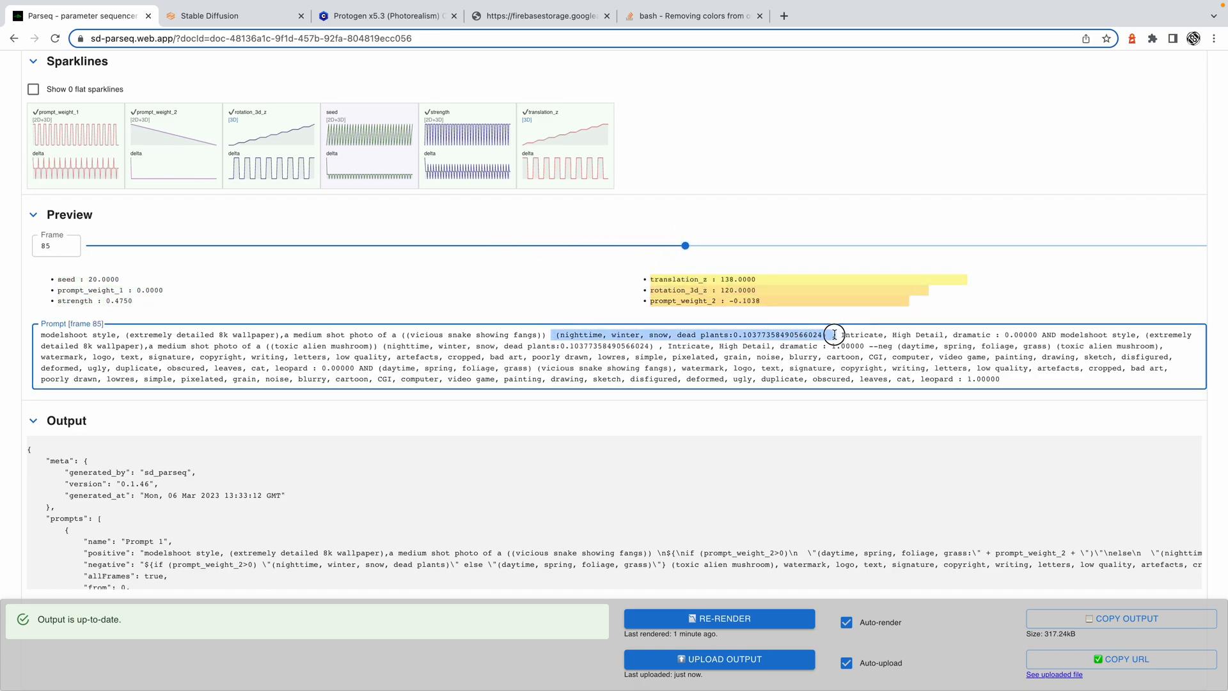
drag(685, 245, 1157, 249)
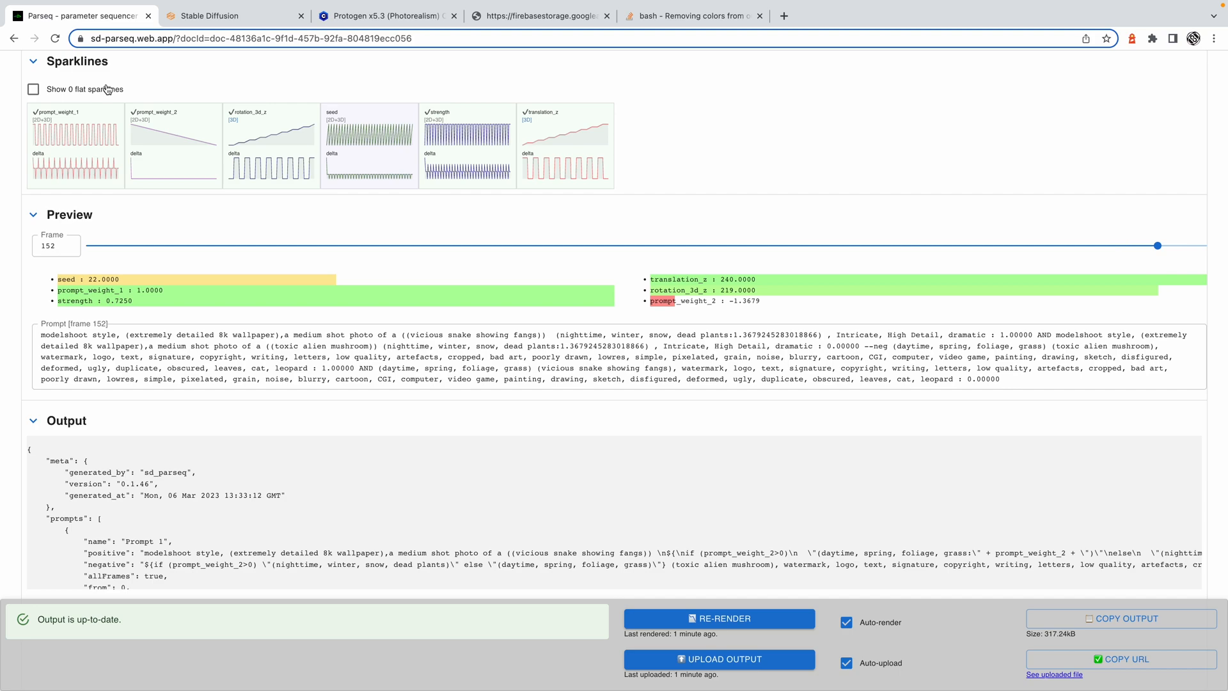
click(233, 15)
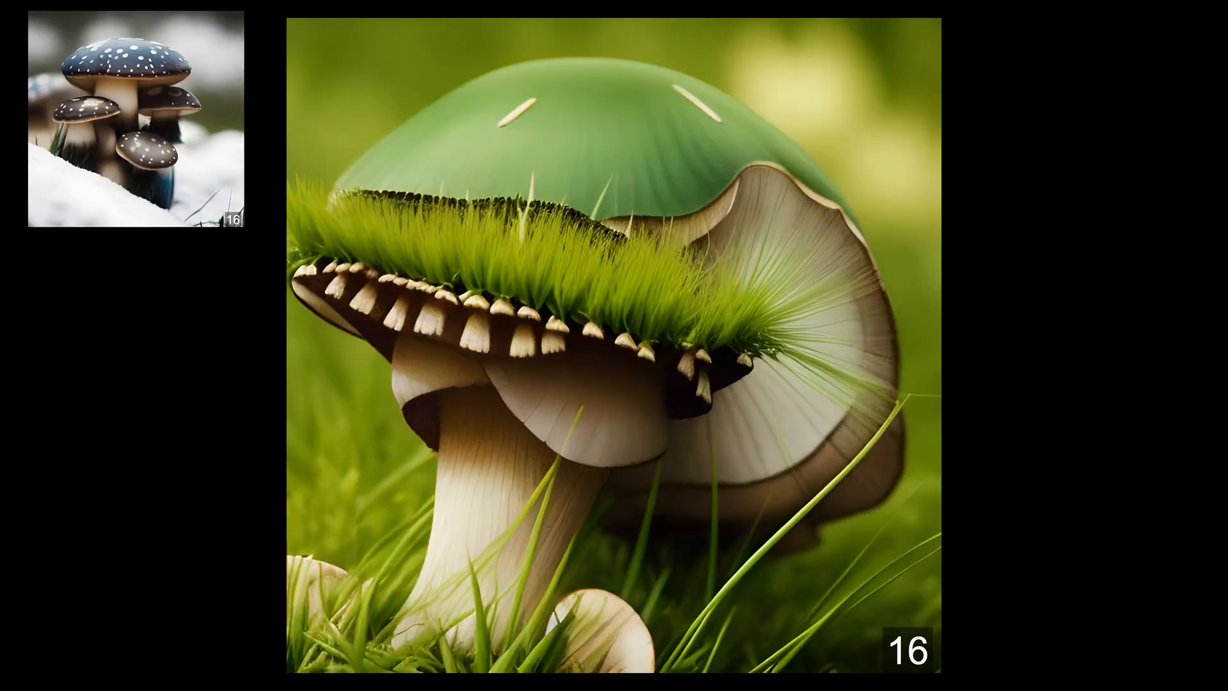